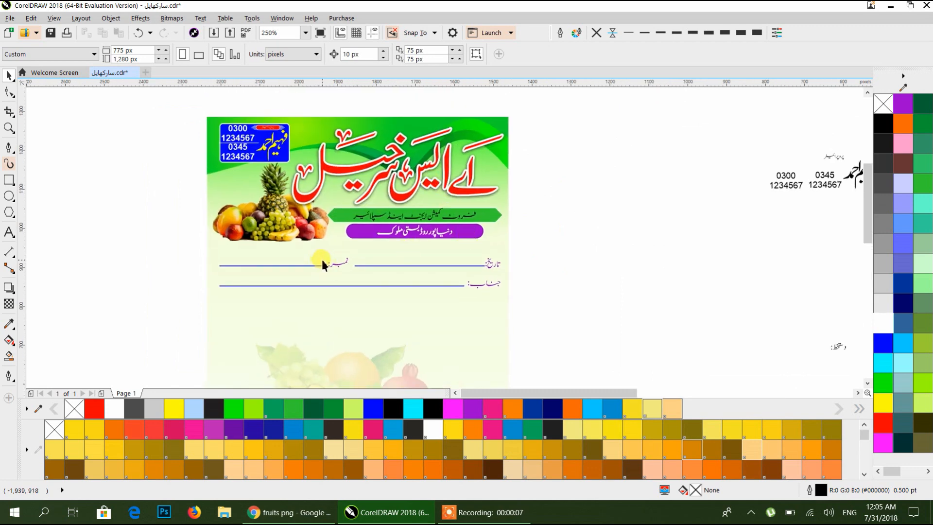
- Examine the finished fruit bill design and the source text and fruit pictures placed beside the blank page
{"action": "scroll", "coordinate": [321, 257], "scroll_direction": "down", "scroll_amount": 3}
{"action": "scroll", "coordinate": [254, 210], "scroll_direction": "right", "scroll_amount": 2}
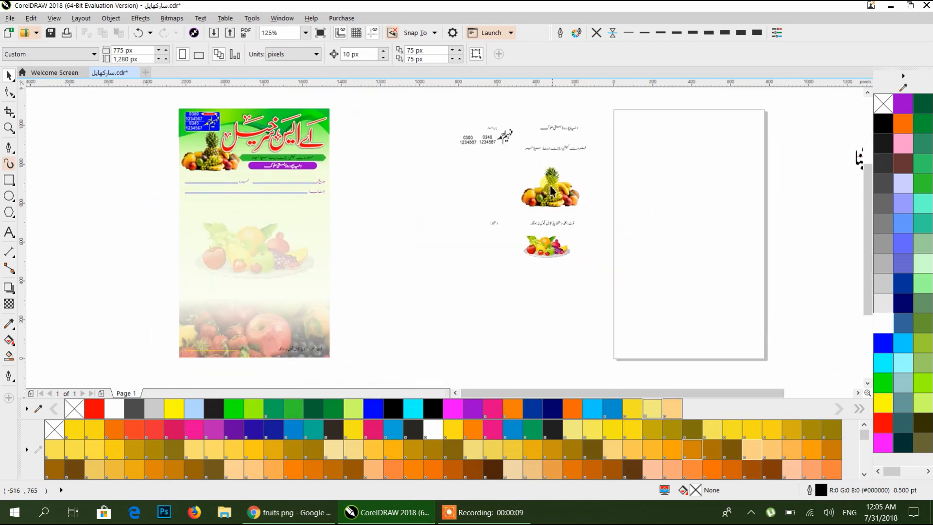
{"action": "left_click", "coordinate": [238, 140]}
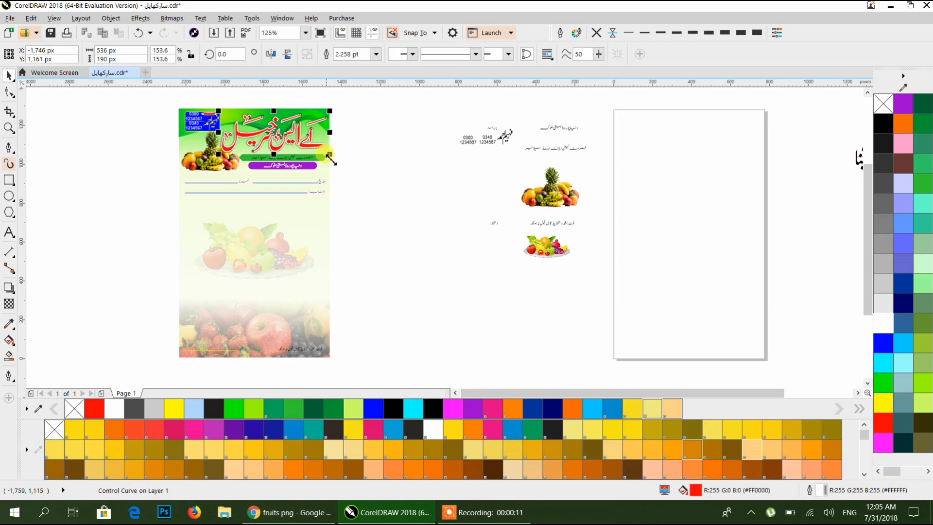
{"action": "left_click_drag", "start_coordinate": [438, 257], "coordinate": [505, 292]}
{"action": "left_click_drag", "start_coordinate": [437, 273], "coordinate": [333, 249]}
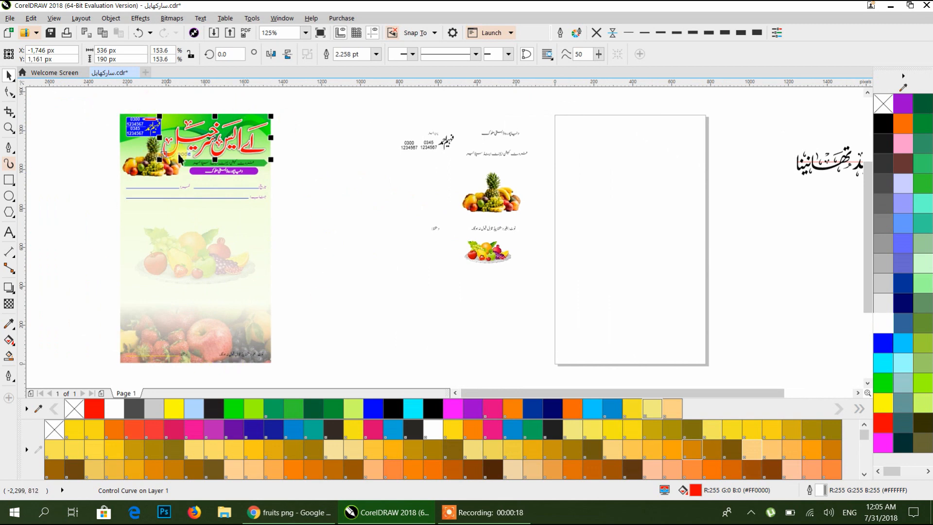
{"action": "left_click_drag", "start_coordinate": [432, 237], "coordinate": [318, 256]}
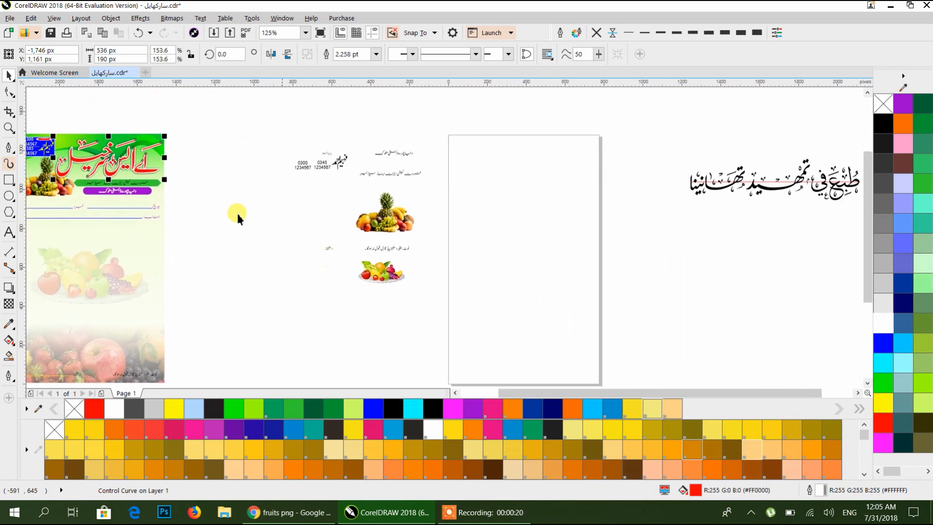
{"action": "key", "text": "Escape"}
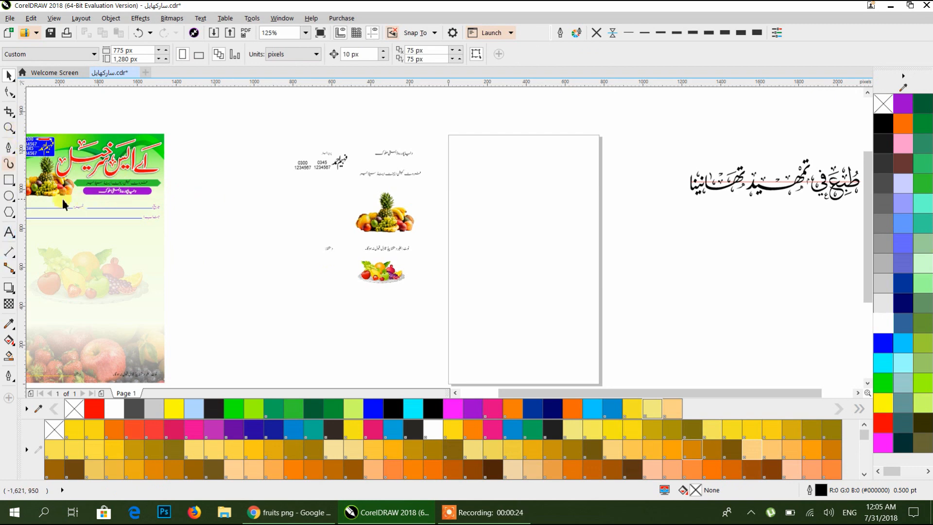
- Add the Urdu heading text "اے ایس سرخیل" on the blank page as artistic text
{"action": "key", "text": "F8"}
{"action": "left_click", "coordinate": [849, 512]}
{"action": "left_click", "coordinate": [829, 464]}
{"action": "left_click", "coordinate": [546, 208]}
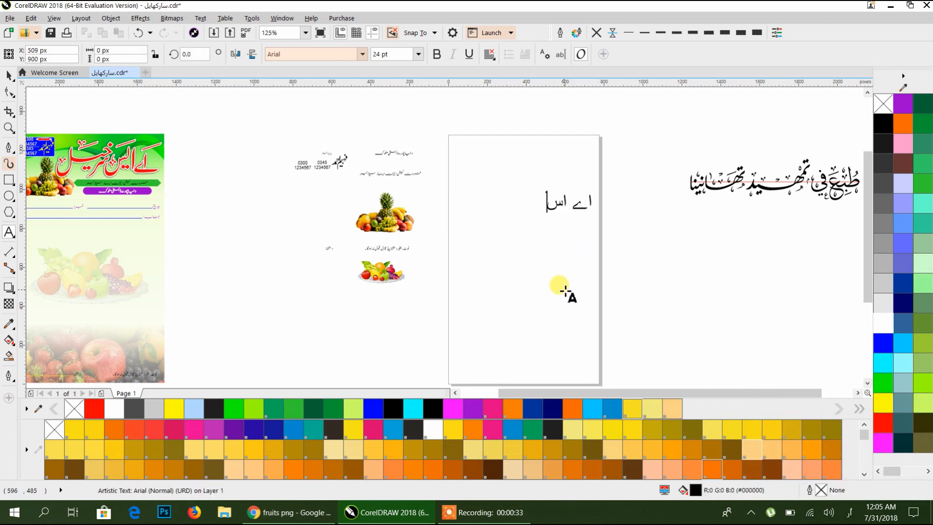
{"action": "type", "text": "اے ایس سر"}
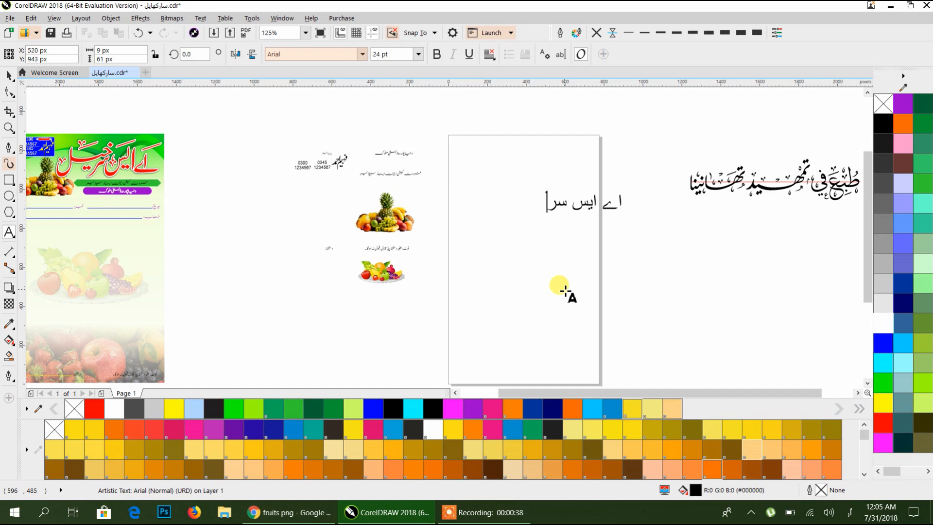
{"action": "type", "text": "خیل"}
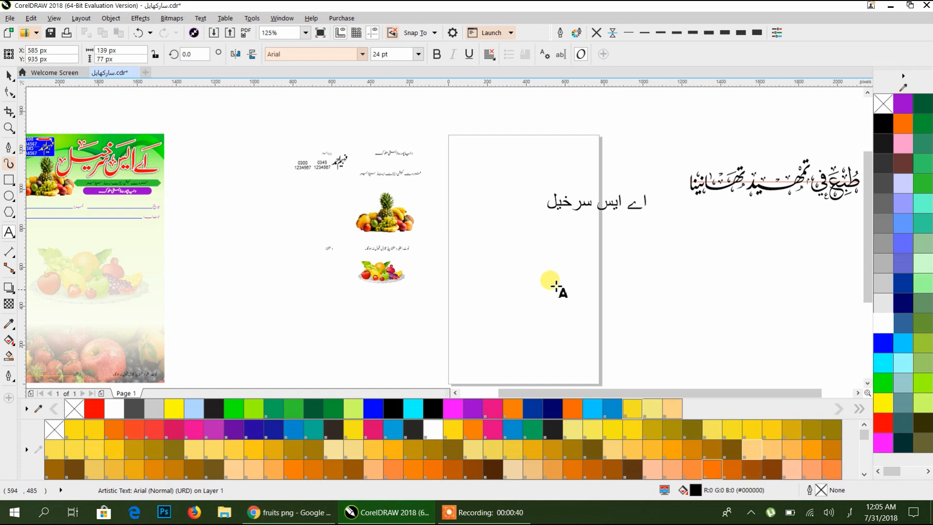
{"action": "key", "text": "Escape"}
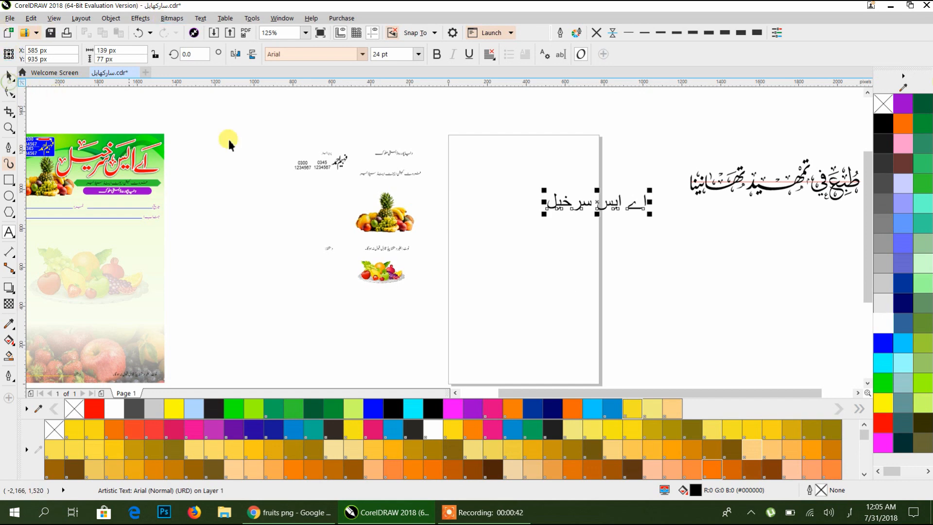
- Centre the heading on the page and set its font to Alvi Nastaleeq
{"action": "key", "text": "p"}
{"action": "scroll", "coordinate": [636, 281], "scroll_direction": "up", "scroll_amount": 4}
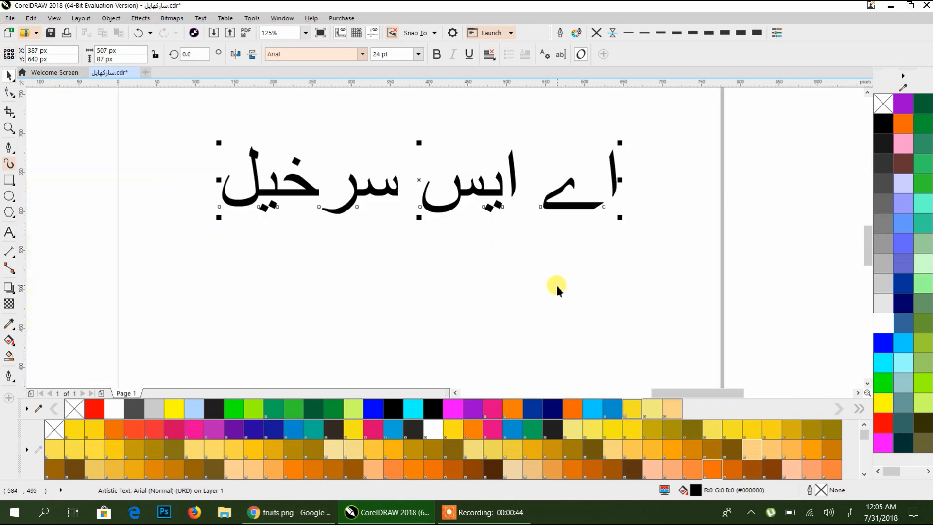
{"action": "left_click", "coordinate": [361, 193]}
{"action": "left_click", "coordinate": [362, 54]}
{"action": "left_click", "coordinate": [294, 124]}
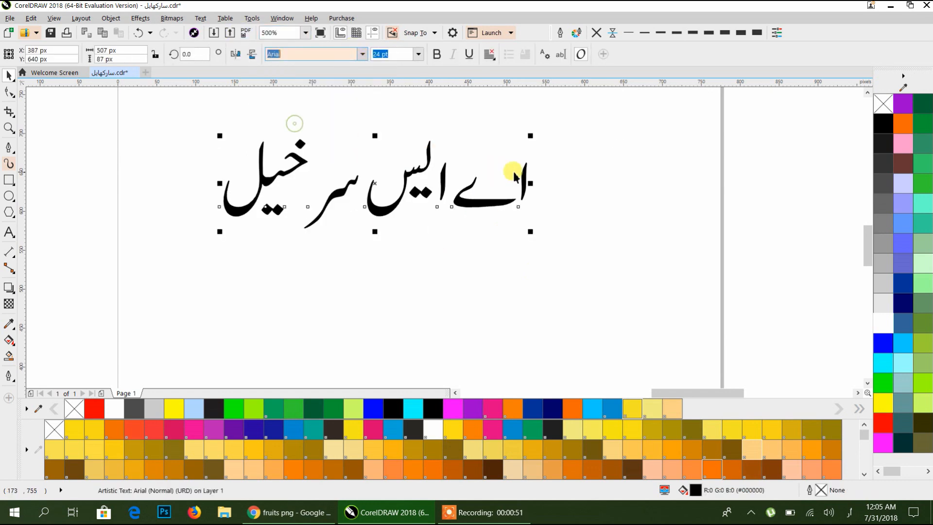
- Set only the word "خیل" in the heading to the Jameel Noori Kasheeda font
{"action": "double_click", "coordinate": [285, 172]}
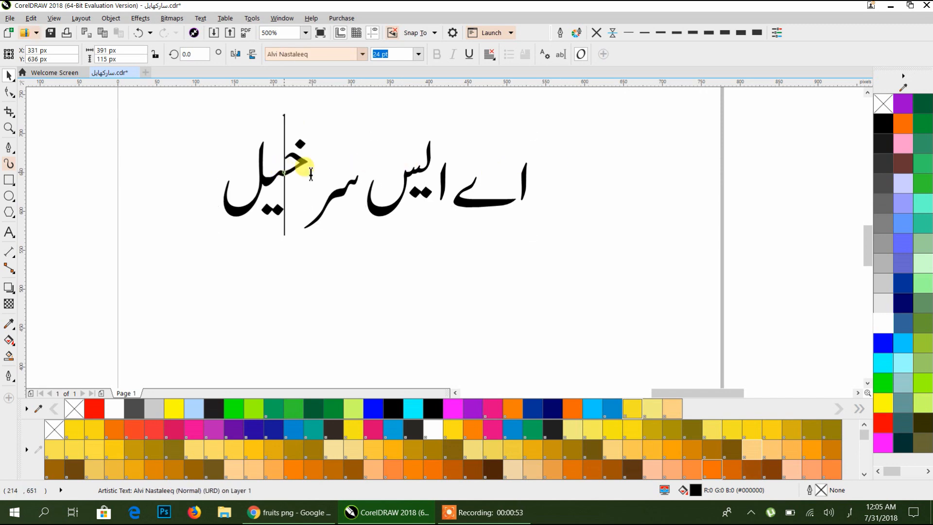
{"action": "left_click_drag", "start_coordinate": [306, 168], "coordinate": [223, 186]}
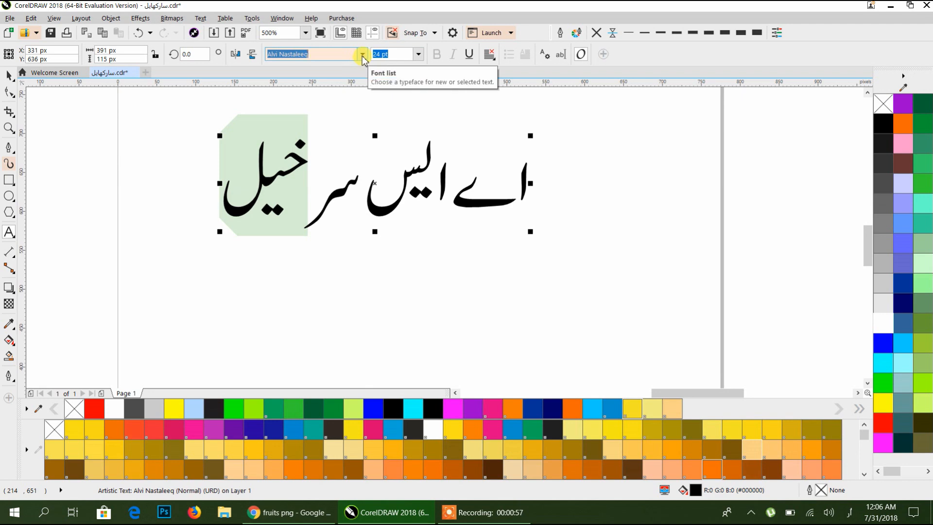
{"action": "left_click", "coordinate": [362, 55]}
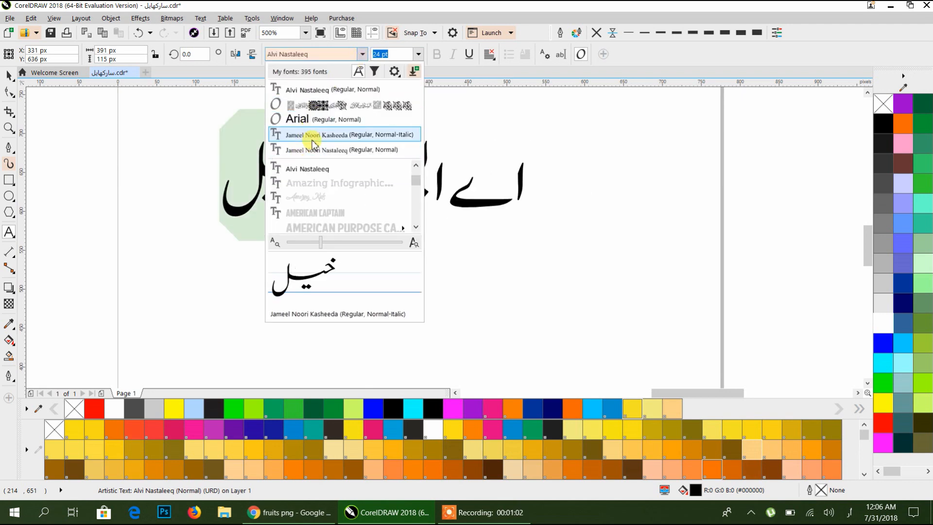
{"action": "left_click", "coordinate": [390, 136]}
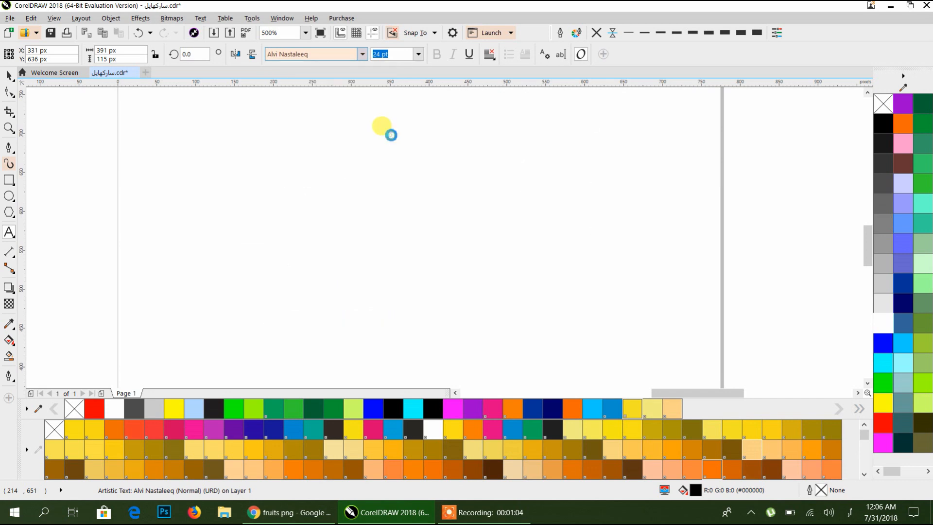
- Try to break the heading text apart into separate pieces and undo the break
{"action": "key", "text": "ctrl+z"}
{"action": "key", "text": "ctrl+k"}
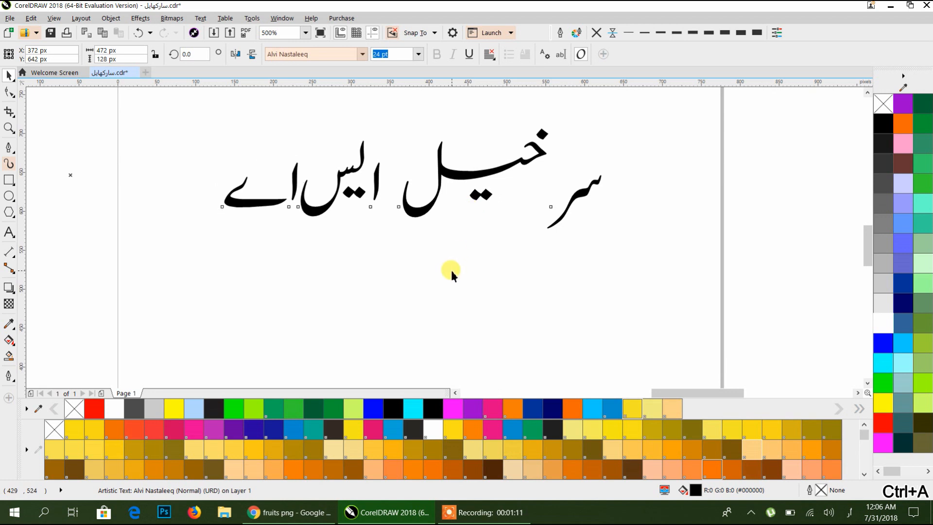
{"action": "key", "text": "ctrl+a"}
{"action": "left_click", "coordinate": [137, 35]}
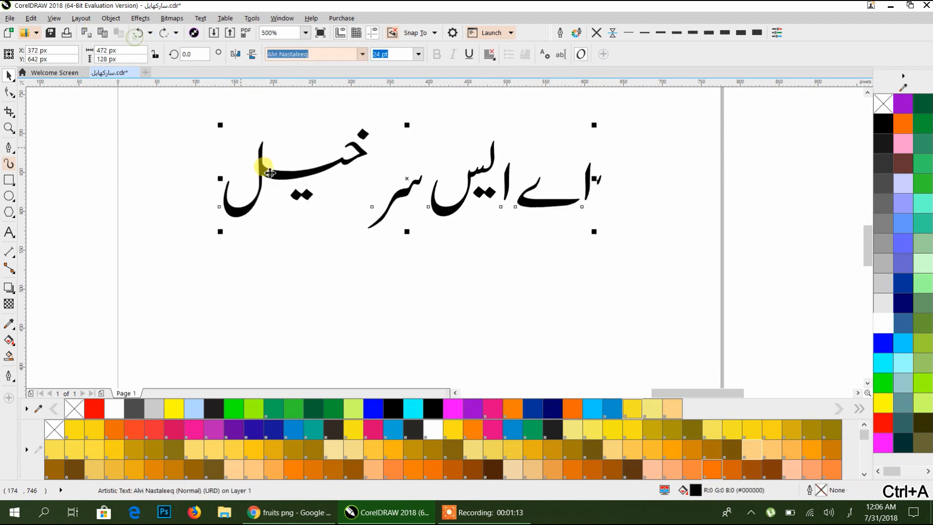
- Convert the heading to curves and separate it from the stray mark beside it, removing the mark
{"action": "key", "text": "ctrl+q"}
{"action": "left_click", "coordinate": [402, 306]}
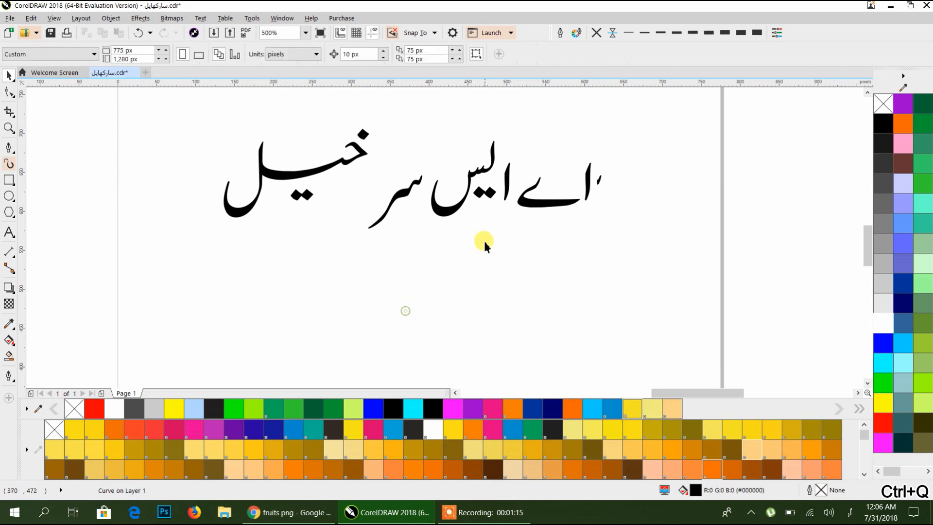
{"action": "left_click_drag", "start_coordinate": [464, 202], "coordinate": [444, 242]}
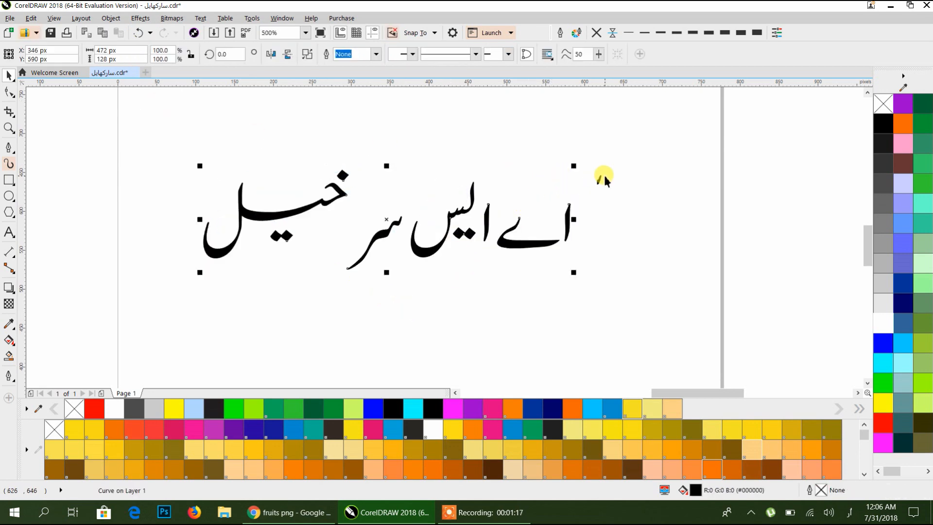
{"action": "left_click", "coordinate": [623, 205]}
{"action": "scroll", "coordinate": [528, 206], "scroll_direction": "up", "scroll_amount": 3}
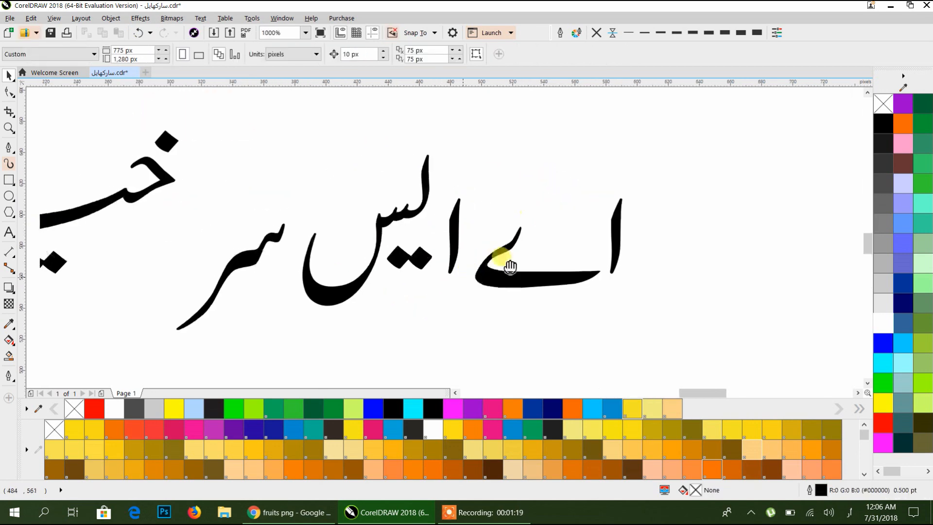
- Break the heading curve apart into separate letter shapes and move the first alef over the "ے"
{"action": "left_click", "coordinate": [569, 238]}
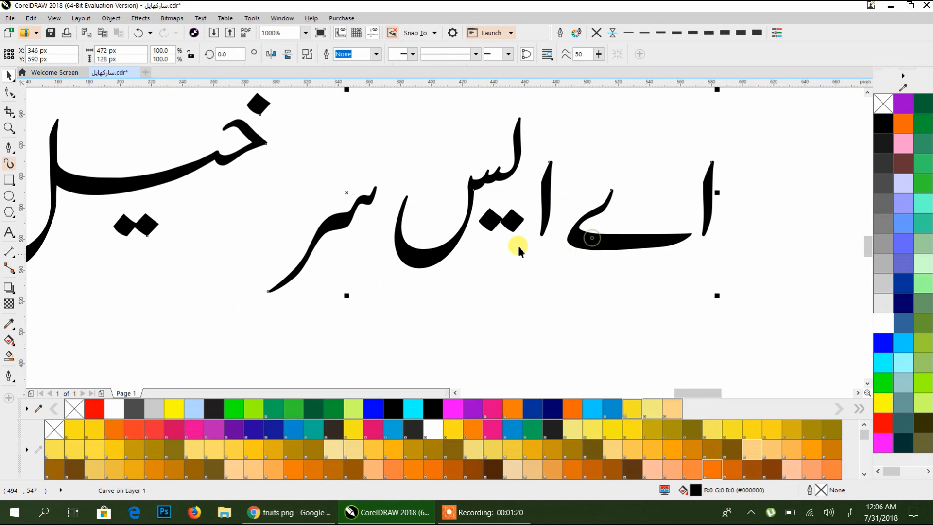
{"action": "left_click", "coordinate": [308, 54]}
{"action": "left_click", "coordinate": [631, 187]}
{"action": "left_click_drag", "start_coordinate": [630, 186], "coordinate": [630, 187]}
- Stretch the second alef to about 164% height, narrow it to about 92% width and move it close to the "ے"
{"action": "left_click", "coordinate": [540, 208]}
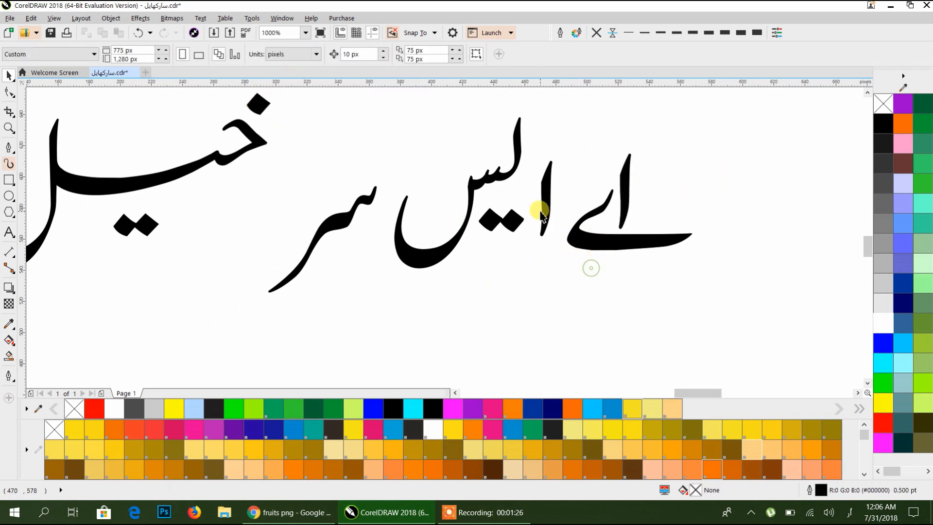
{"action": "left_click_drag", "start_coordinate": [546, 155], "coordinate": [546, 110]}
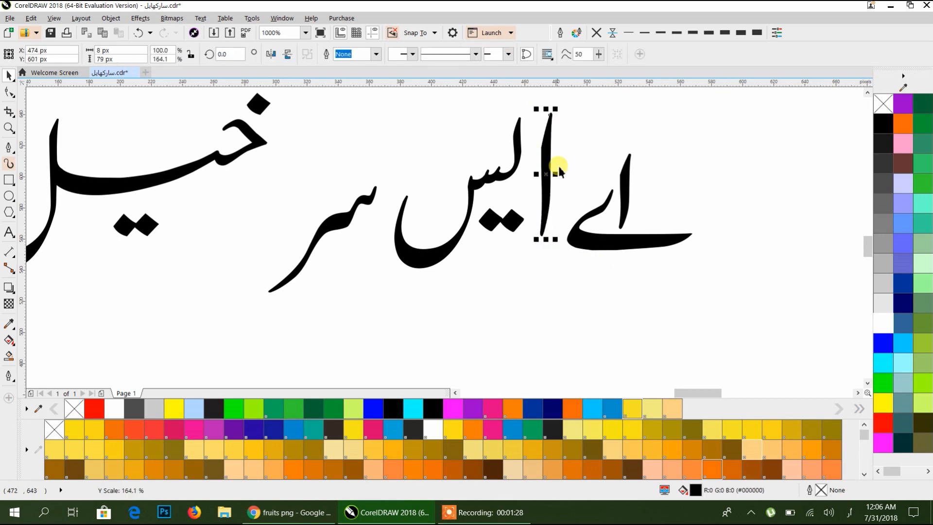
{"action": "left_click_drag", "start_coordinate": [558, 176], "coordinate": [582, 192]}
{"action": "left_click", "coordinate": [558, 185]}
{"action": "left_click", "coordinate": [555, 179]}
{"action": "scroll", "coordinate": [556, 179], "scroll_direction": "up", "scroll_amount": 2}
{"action": "key", "text": "Escape"}
{"action": "left_click", "coordinate": [526, 184]}
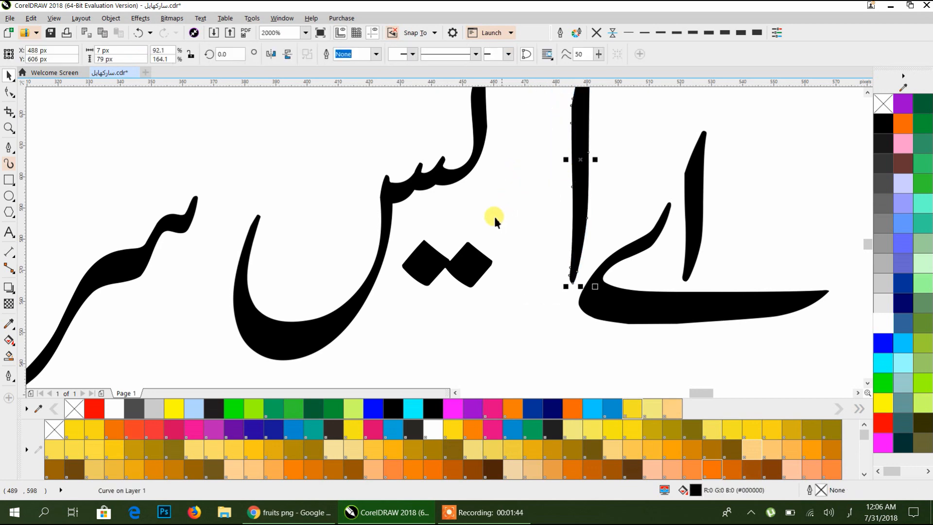
- Move the "یس" letters with their dots beside the tall alef, and place "سر" raised against them
{"action": "left_click_drag", "start_coordinate": [465, 181], "coordinate": [532, 195]}
{"action": "left_click_drag", "start_coordinate": [483, 274], "coordinate": [553, 279]}
{"action": "left_click_drag", "start_coordinate": [191, 223], "coordinate": [421, 151]}
{"action": "scroll", "coordinate": [419, 151], "scroll_direction": "down", "scroll_amount": 2}
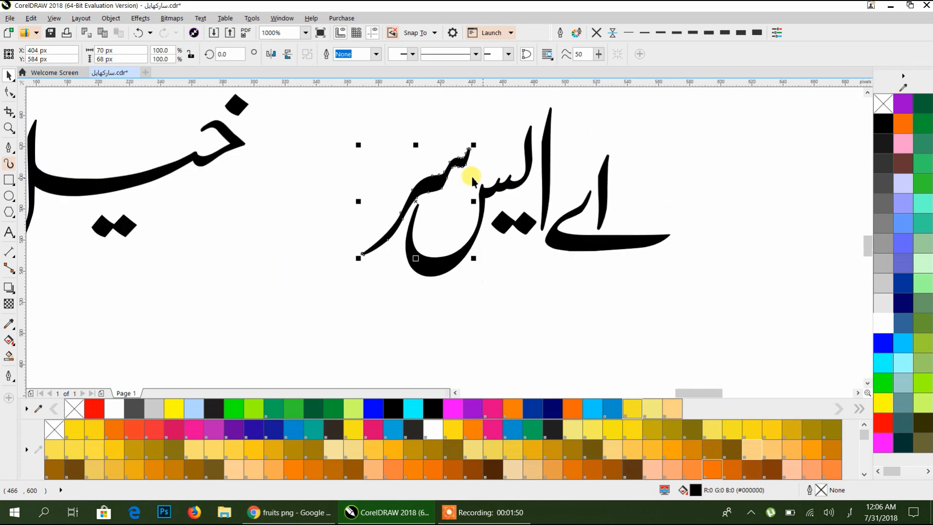
- Move the "خیل" shape against "سر" and reposition its two lower dots and its upper dot to match
{"action": "left_click_drag", "start_coordinate": [238, 144], "coordinate": [472, 146]}
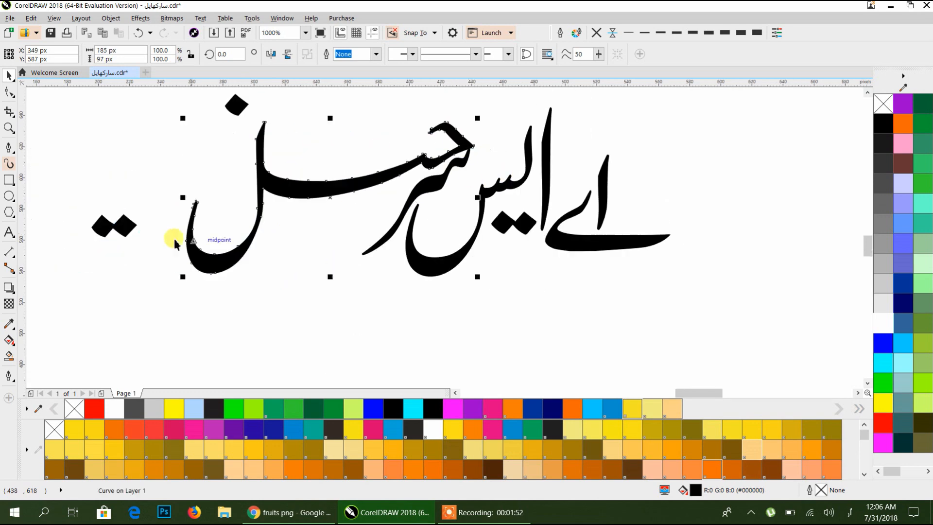
{"action": "left_click_drag", "start_coordinate": [124, 236], "coordinate": [303, 233]}
{"action": "left_click_drag", "start_coordinate": [433, 156], "coordinate": [415, 159]}
{"action": "left_click", "coordinate": [434, 233]}
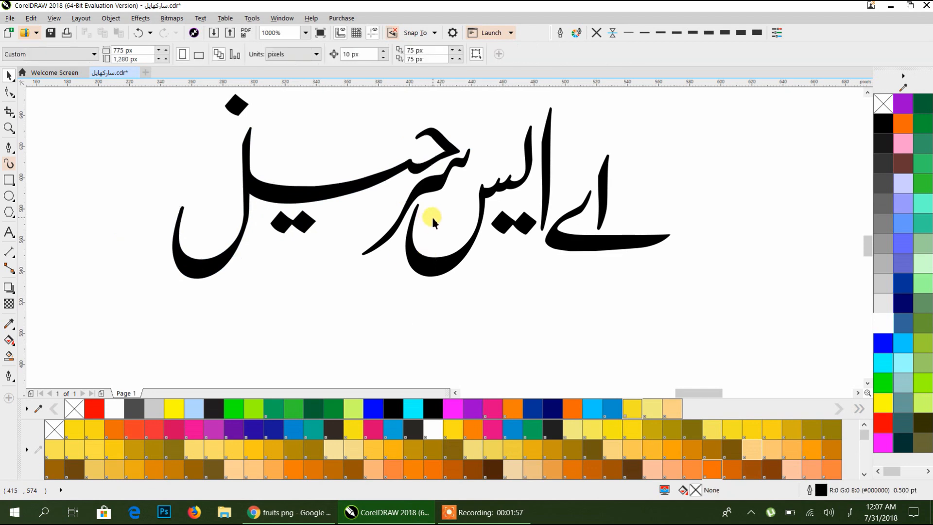
{"action": "mouse_move", "coordinate": [236, 104]}
{"action": "left_mouse_down"}
{"action": "mouse_move", "coordinate": [427, 88]}
{"action": "mouse_move", "coordinate": [417, 121]}
{"action": "mouse_move", "coordinate": [398, 130]}
{"action": "mouse_move", "coordinate": [465, 121]}
{"action": "mouse_move", "coordinate": [400, 128]}
{"action": "left_mouse_up"}
- Shift "سر" and "خیل" together slightly away from "ایس"
{"action": "left_click", "coordinate": [403, 155], "text": "shift"}
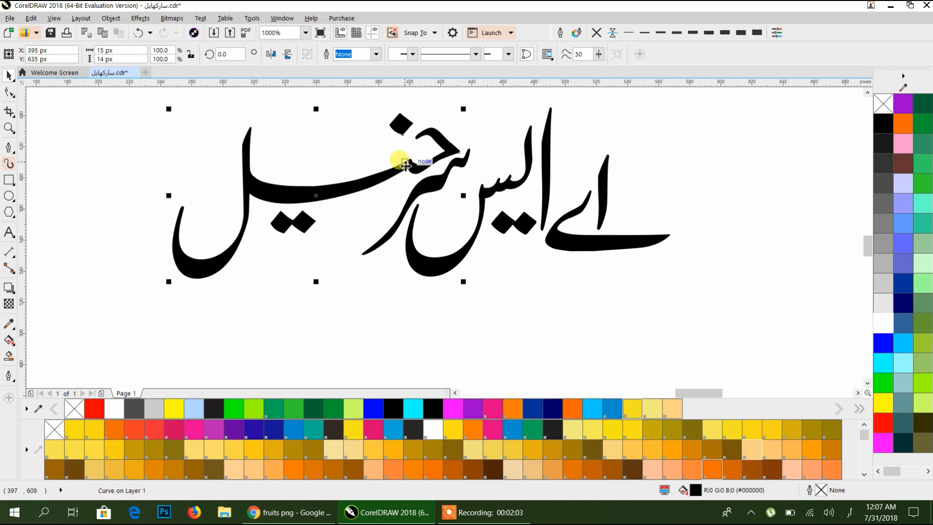
{"action": "left_click_drag", "start_coordinate": [408, 194], "coordinate": [390, 185]}
{"action": "left_click", "coordinate": [412, 185]}
{"action": "left_click", "coordinate": [484, 309]}
- Lower the "اے" letters slightly and nudge the tall alef of "ایس" a little closer to them
{"action": "left_click_drag", "start_coordinate": [727, 287], "coordinate": [542, 121]}
{"action": "left_click_drag", "start_coordinate": [559, 239], "coordinate": [562, 250]}
{"action": "left_click", "coordinate": [544, 168]}
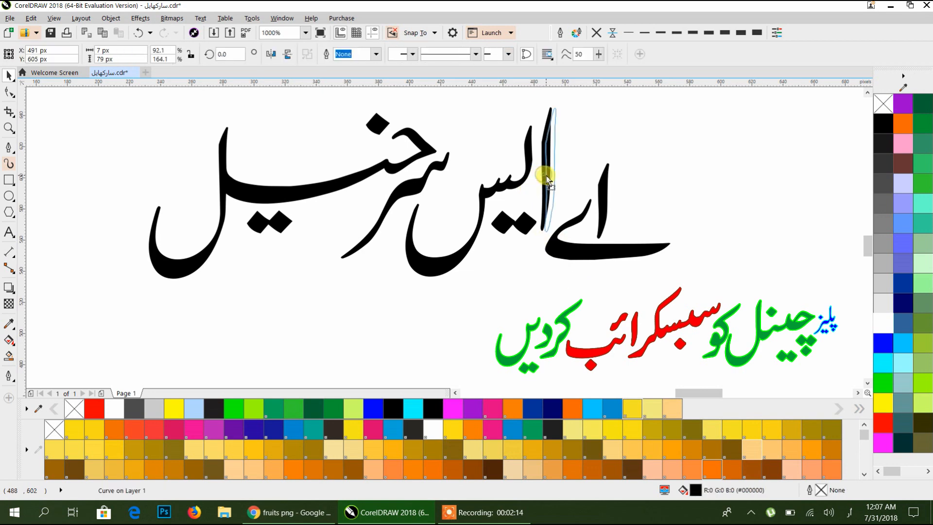
{"action": "scroll", "coordinate": [549, 168], "scroll_direction": "up", "scroll_amount": 4}
{"action": "scroll", "coordinate": [550, 166], "scroll_direction": "up", "scroll_amount": 3}
{"action": "left_click_drag", "start_coordinate": [549, 165], "coordinate": [553, 167]}
{"action": "scroll", "coordinate": [569, 144], "scroll_direction": "down", "scroll_amount": 2}
{"action": "left_click", "coordinate": [516, 265]}
{"action": "scroll", "coordinate": [508, 266], "scroll_direction": "down", "scroll_amount": 1}
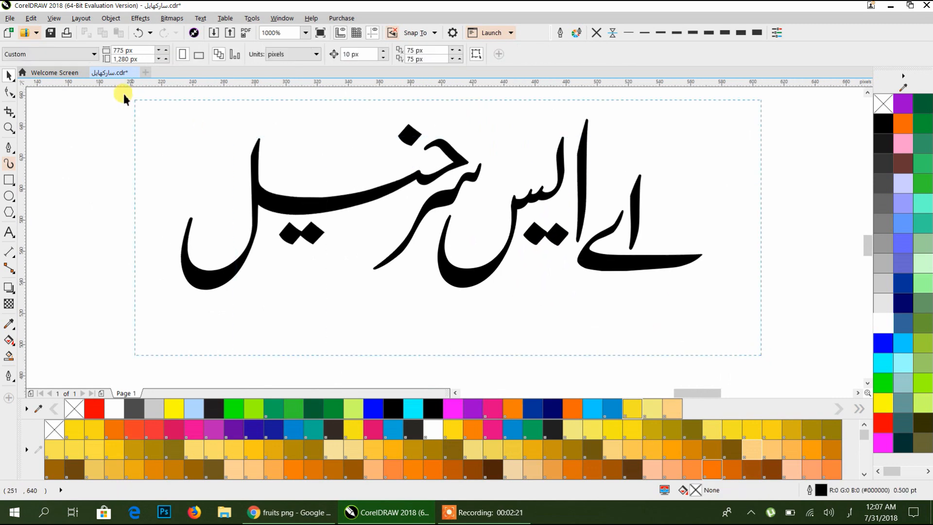
- Combine all the heading's letter shapes into a single curve object
{"action": "left_click_drag", "start_coordinate": [124, 97], "coordinate": [127, 100]}
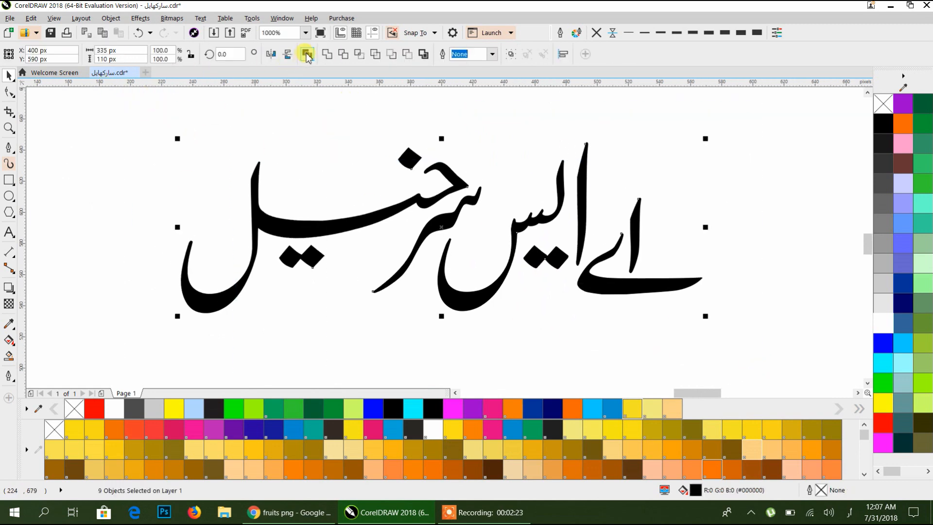
{"action": "left_click", "coordinate": [308, 129]}
{"action": "scroll", "coordinate": [308, 130], "scroll_direction": "down", "scroll_amount": 2}
- Examine the finished sample bill's heading and the Arabic calligraphy text kept beside the page
{"action": "scroll", "coordinate": [258, 195], "scroll_direction": "left", "scroll_amount": 5}
{"action": "scroll", "coordinate": [323, 178], "scroll_direction": "down", "scroll_amount": 1}
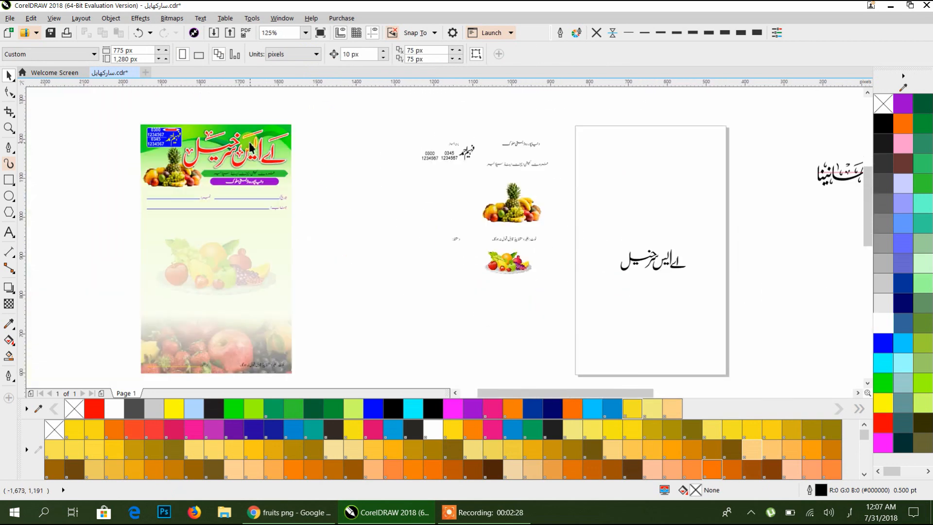
{"action": "scroll", "coordinate": [250, 146], "scroll_direction": "up", "scroll_amount": 1}
{"action": "left_click_drag", "start_coordinate": [294, 185], "coordinate": [129, 178]}
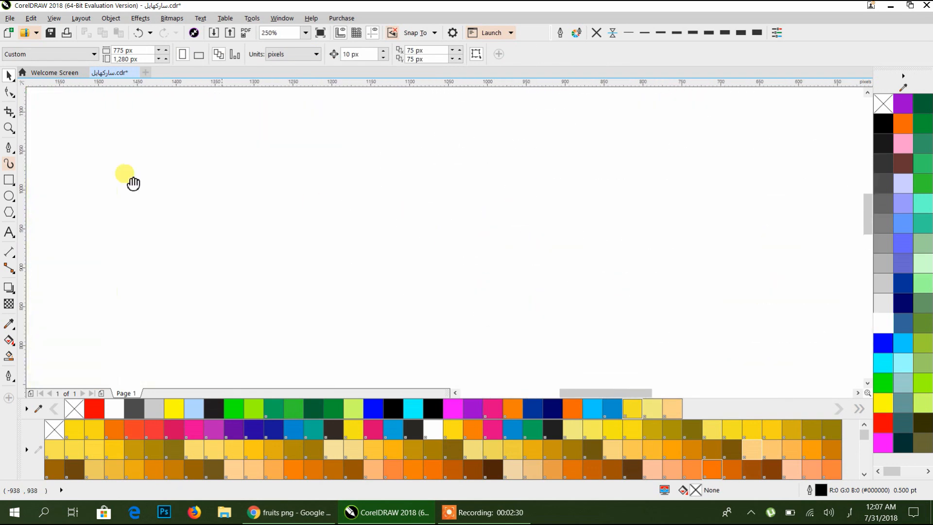
{"action": "left_click_drag", "start_coordinate": [584, 255], "coordinate": [421, 187]}
{"action": "scroll", "coordinate": [420, 188], "scroll_direction": "down", "scroll_amount": 1}
{"action": "left_click_drag", "start_coordinate": [629, 221], "coordinate": [203, 227]}
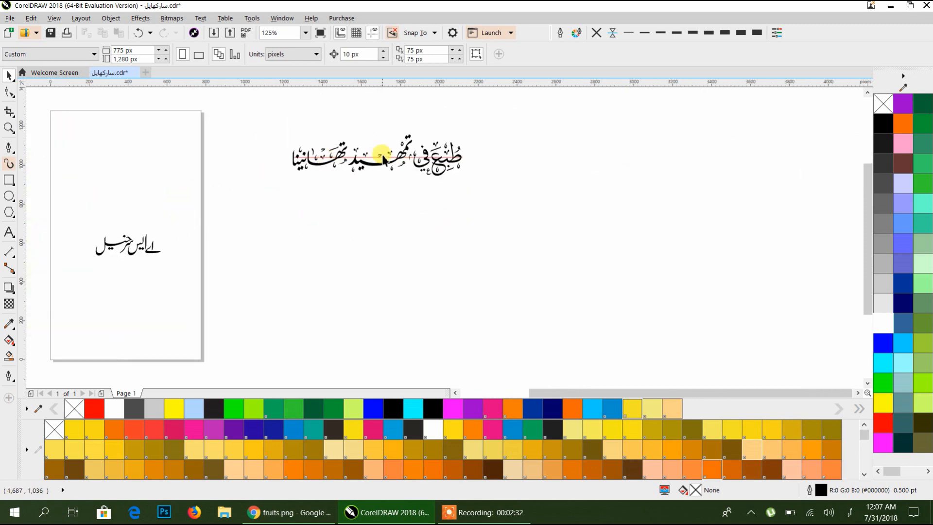
{"action": "scroll", "coordinate": [373, 168], "scroll_direction": "up", "scroll_amount": 1}
{"action": "left_click", "coordinate": [489, 189]}
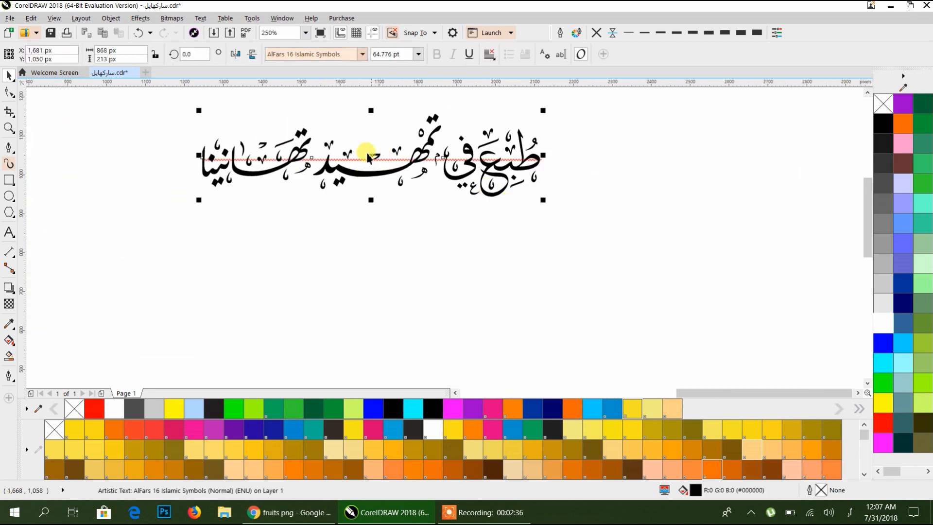
- Preview other fonts on the Arabic calligraphy text and return it to AlFars 16 Islamic Symbols
{"action": "left_click", "coordinate": [362, 55]}
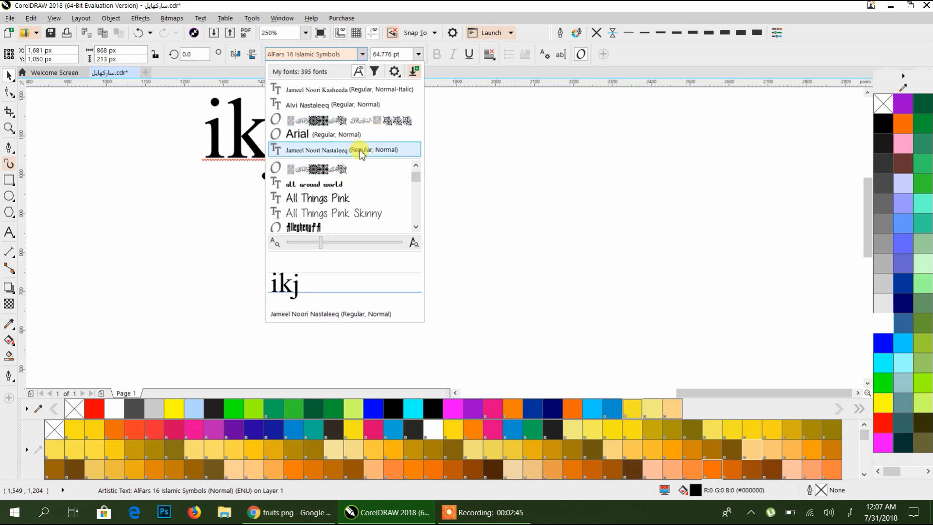
{"action": "left_click", "coordinate": [334, 188]}
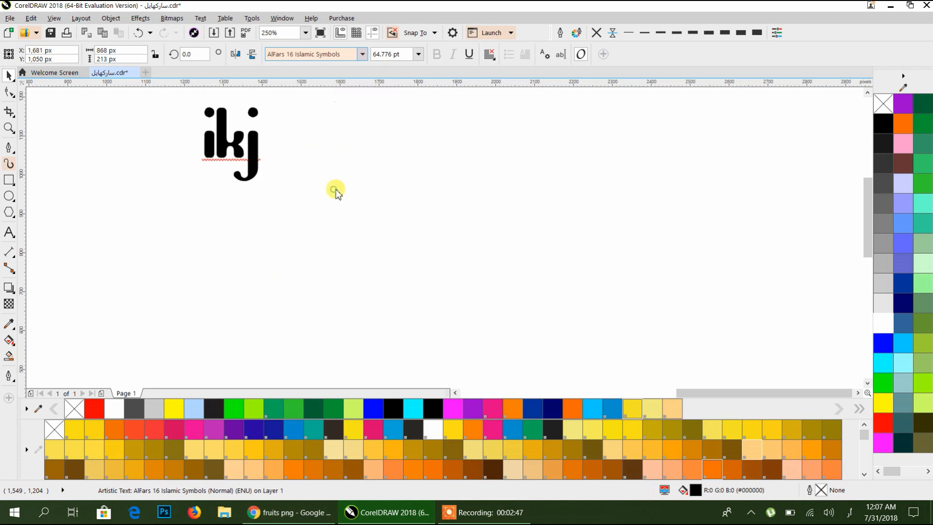
{"action": "left_click", "coordinate": [361, 55]}
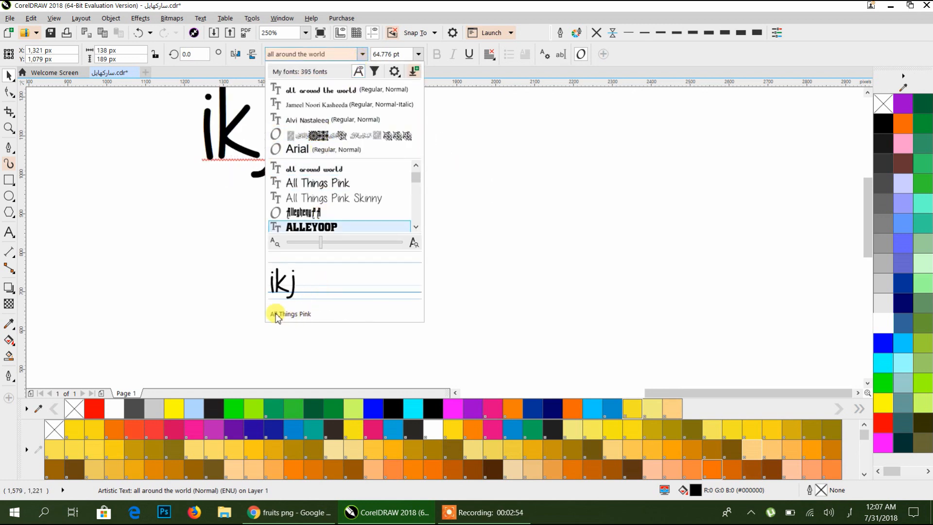
{"action": "left_click", "coordinate": [368, 141]}
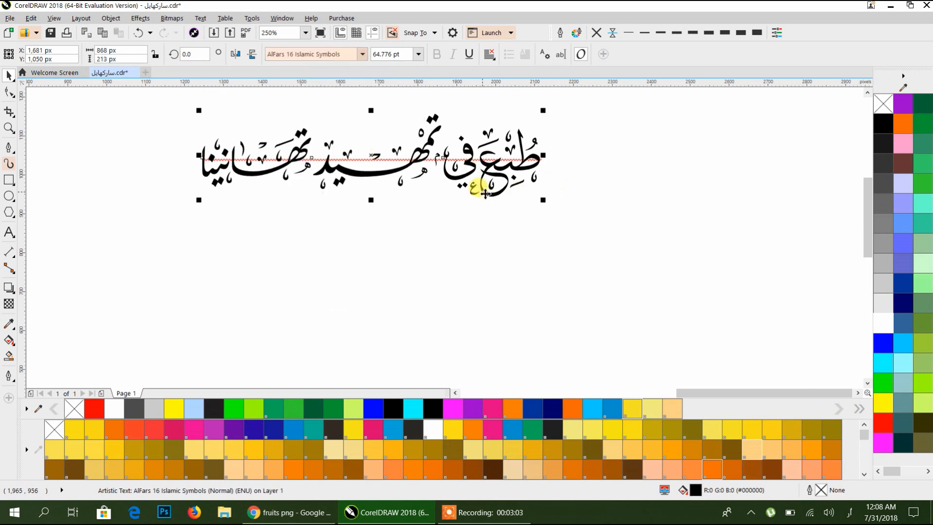
- Convert the Arabic calligraphy text to curves and break the "تمهيد تهانينا" part into separate shapes
{"action": "key", "text": "ctrl+q"}
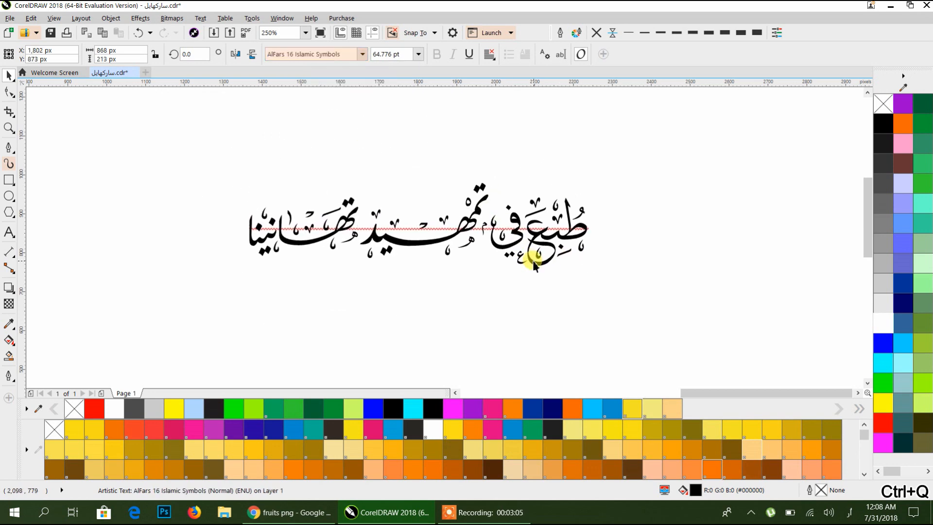
{"action": "left_click", "coordinate": [374, 57]}
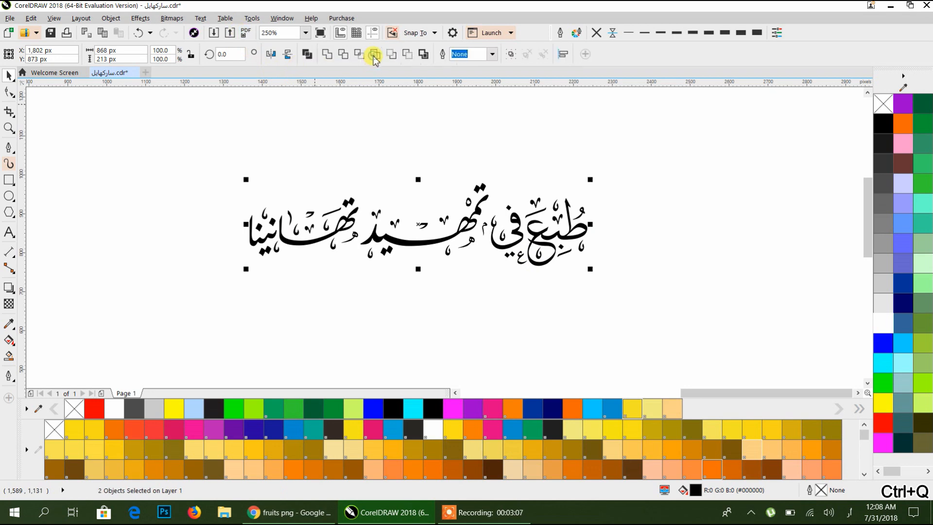
{"action": "left_click", "coordinate": [322, 180]}
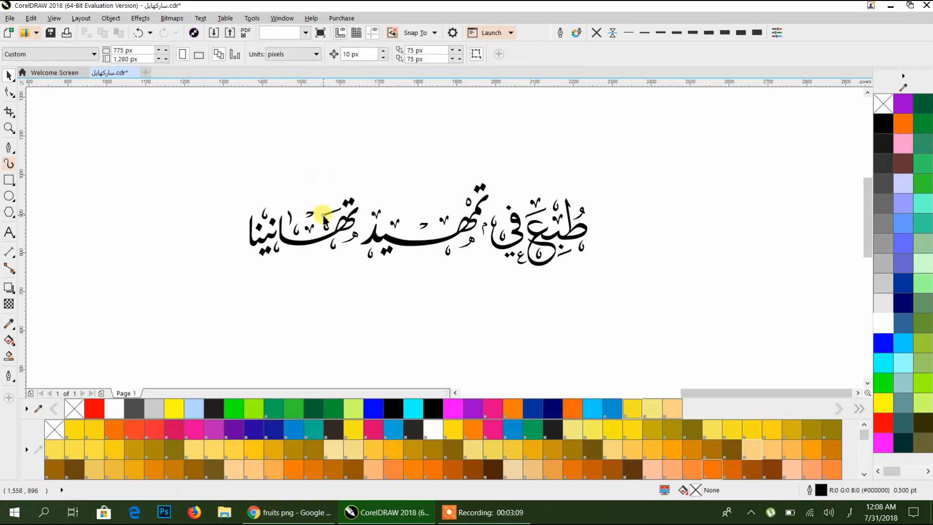
{"action": "left_click", "coordinate": [347, 201]}
{"action": "left_click", "coordinate": [372, 132]}
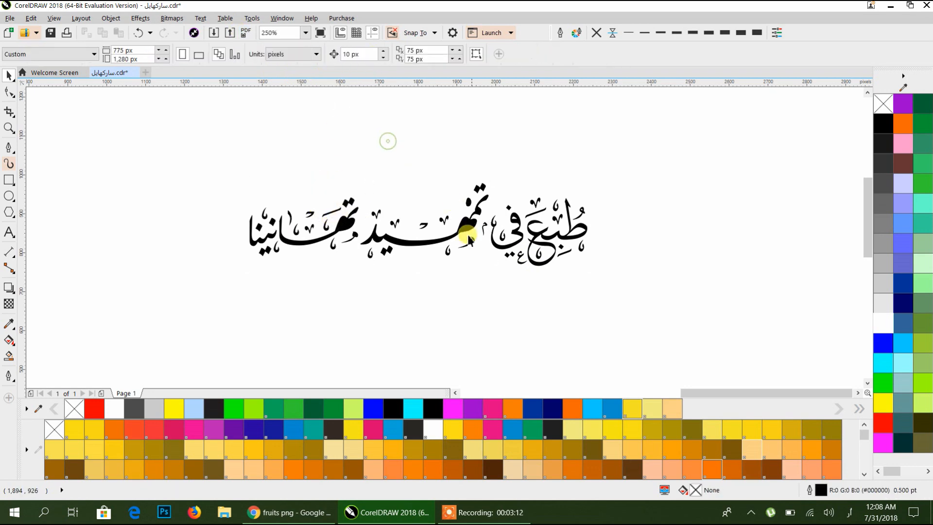
- Move a small V-shaped mark, a slanted stroke and a short alef mark out above the Arabic phrase
{"action": "left_click", "coordinate": [444, 228]}
{"action": "left_click", "coordinate": [244, 146]}
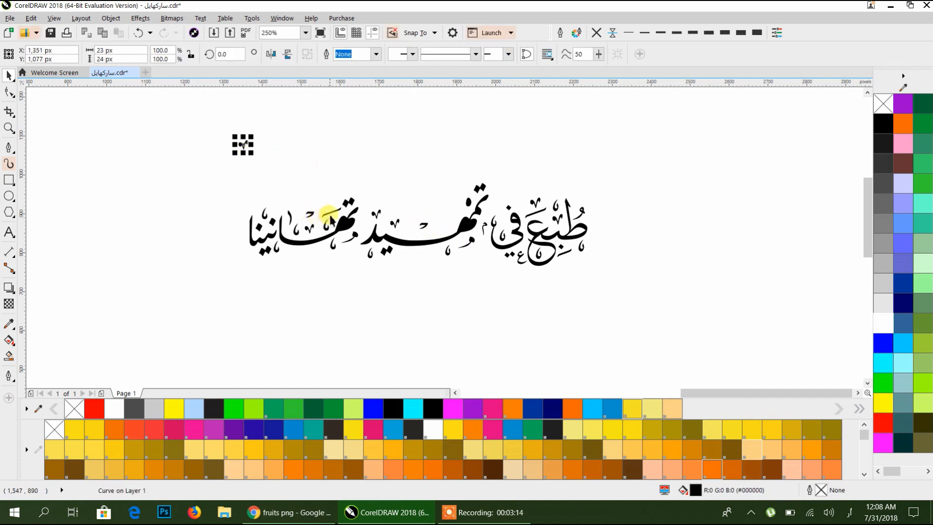
{"action": "left_click", "coordinate": [287, 129]}
- Move the "طبع في" curve away from the rest of the phrase and break it apart
{"action": "left_click_drag", "start_coordinate": [577, 214], "coordinate": [660, 168]}
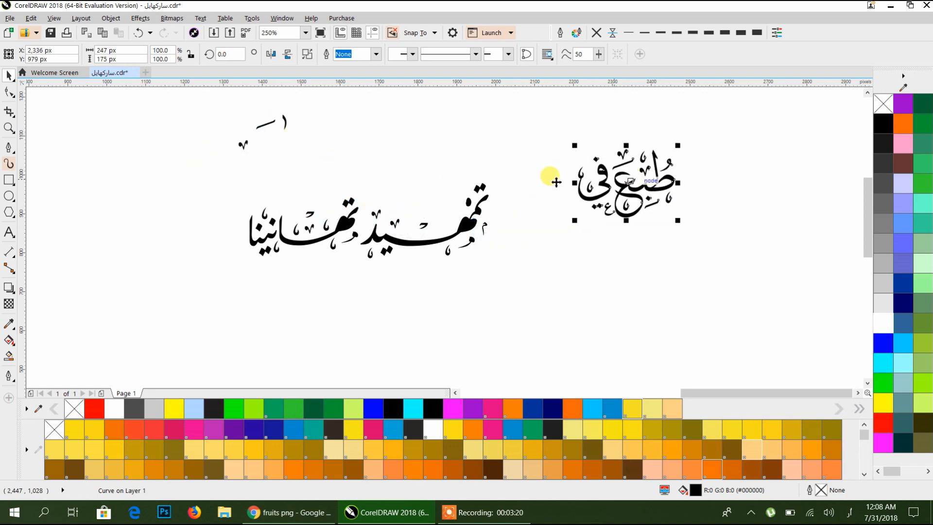
{"action": "left_click", "coordinate": [307, 54]}
{"action": "left_click", "coordinate": [504, 147]}
- Move the damma mark from above "طبع" over to the other collected marks
{"action": "left_click_drag", "start_coordinate": [670, 163], "coordinate": [402, 161]}
{"action": "key", "text": "ctrl+z"}
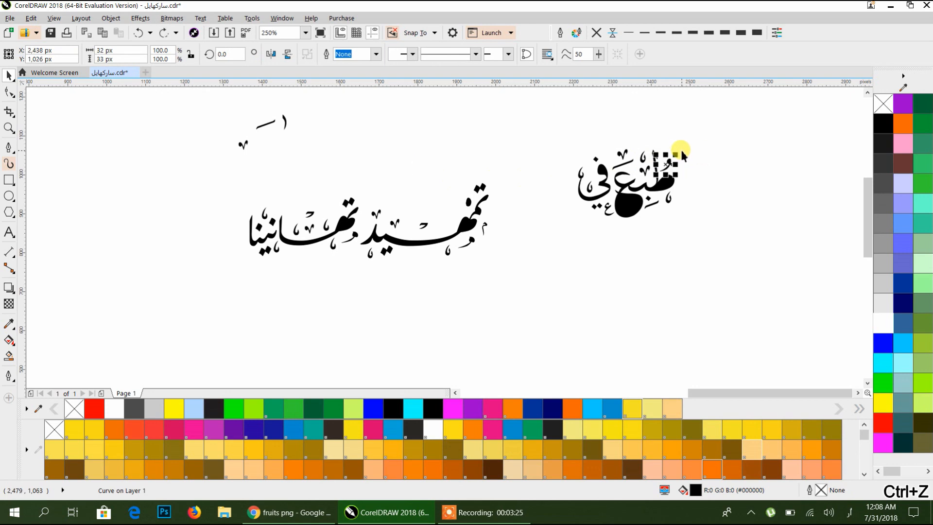
{"action": "scroll", "coordinate": [679, 152], "scroll_direction": "up", "scroll_amount": 3}
{"action": "scroll", "coordinate": [677, 160], "scroll_direction": "up", "scroll_amount": 2}
{"action": "left_click_drag", "start_coordinate": [659, 168], "coordinate": [514, 301]}
{"action": "left_click", "coordinate": [307, 55]}
{"action": "scroll", "coordinate": [626, 203], "scroll_direction": "down", "scroll_amount": 4}
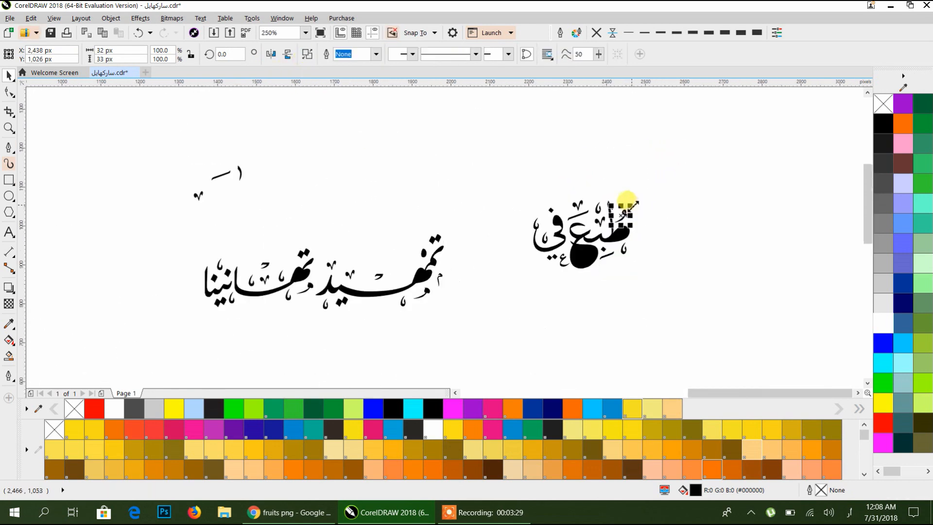
{"action": "left_click_drag", "start_coordinate": [626, 213], "coordinate": [221, 187]}
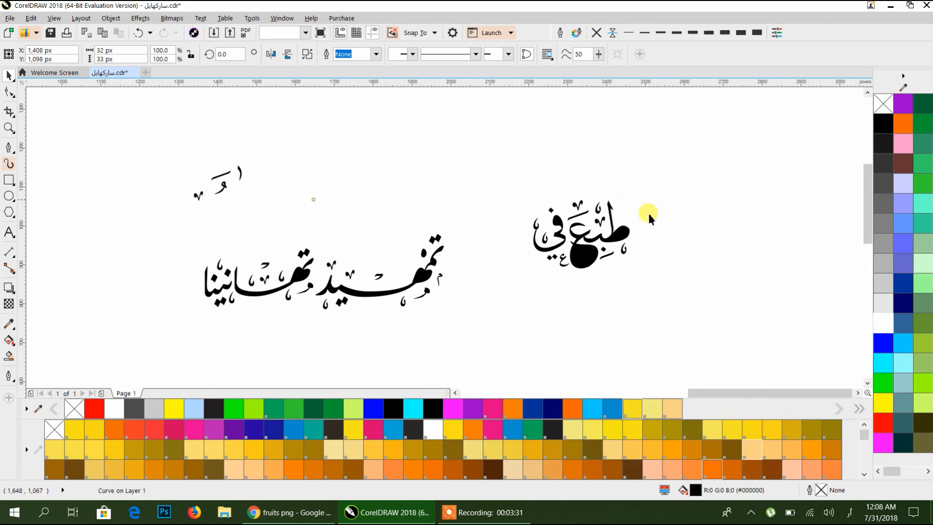
{"action": "left_click", "coordinate": [624, 270]}
- Pull a small "ه"-shaped mark and a teardrop mark out of the phrase, placing them near the collected marks
{"action": "scroll", "coordinate": [623, 267], "scroll_direction": "up", "scroll_amount": 1}
{"action": "left_click_drag", "start_coordinate": [224, 250], "coordinate": [520, 183]}
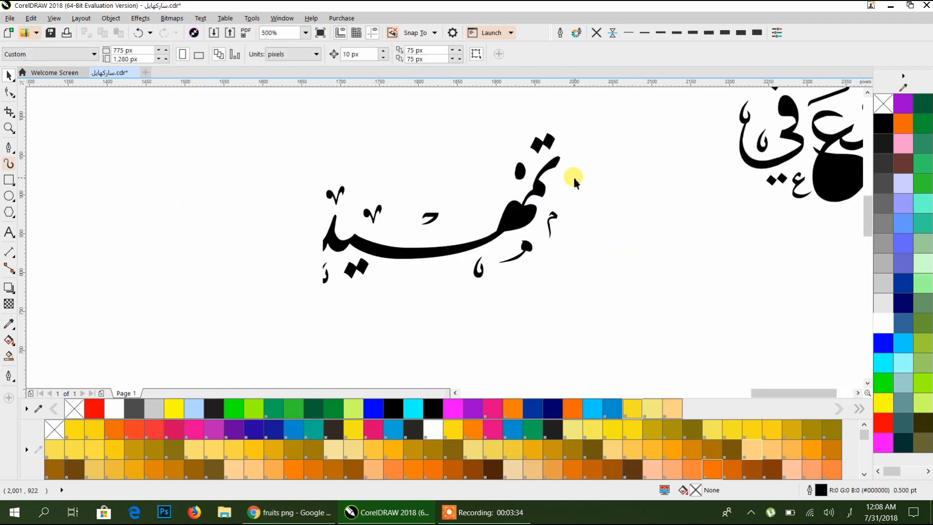
{"action": "mouse_move", "coordinate": [526, 257]}
{"action": "left_mouse_down"}
{"action": "mouse_move", "coordinate": [493, 271]}
{"action": "mouse_move", "coordinate": [313, 203]}
{"action": "mouse_move", "coordinate": [208, 113]}
{"action": "left_mouse_up"}
{"action": "left_click", "coordinate": [303, 55]}
{"action": "left_click_drag", "start_coordinate": [176, 228], "coordinate": [183, 98]}
{"action": "key", "text": "F3"}
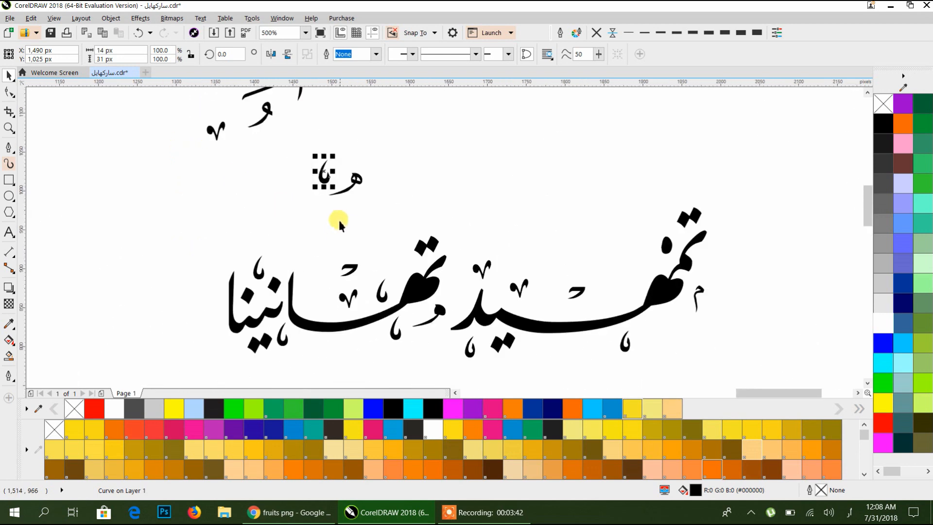
- Select the six collected marks together and move them onto the page above the "اے ایس سرخیل" heading
{"action": "left_click_drag", "start_coordinate": [368, 213], "coordinate": [410, 268]}
{"action": "left_click_drag", "start_coordinate": [313, 193], "coordinate": [321, 194]}
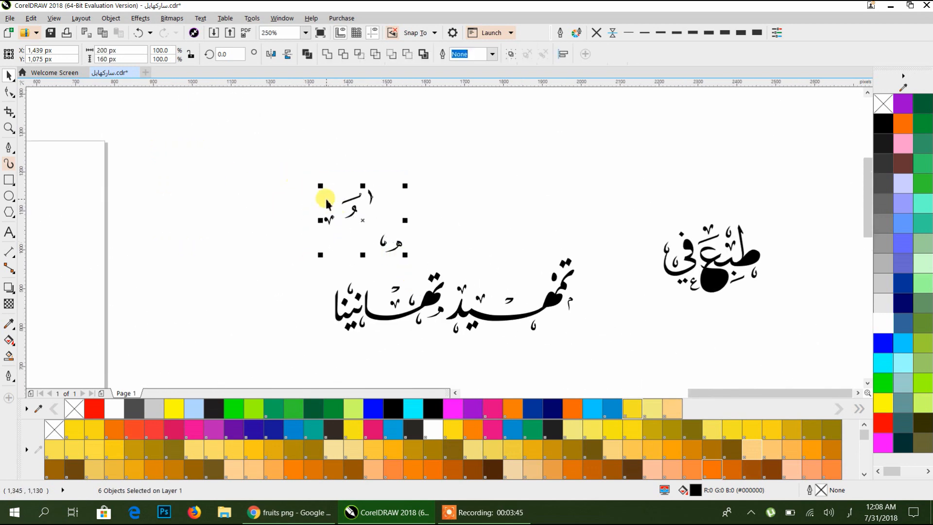
{"action": "scroll", "coordinate": [389, 199], "scroll_direction": "down", "scroll_amount": 2}
{"action": "left_click_drag", "start_coordinate": [386, 205], "coordinate": [217, 291]}
{"action": "scroll", "coordinate": [185, 305], "scroll_direction": "up", "scroll_amount": 4}
{"action": "left_click_drag", "start_coordinate": [682, 309], "coordinate": [510, 217]}
{"action": "left_click", "coordinate": [462, 196]}
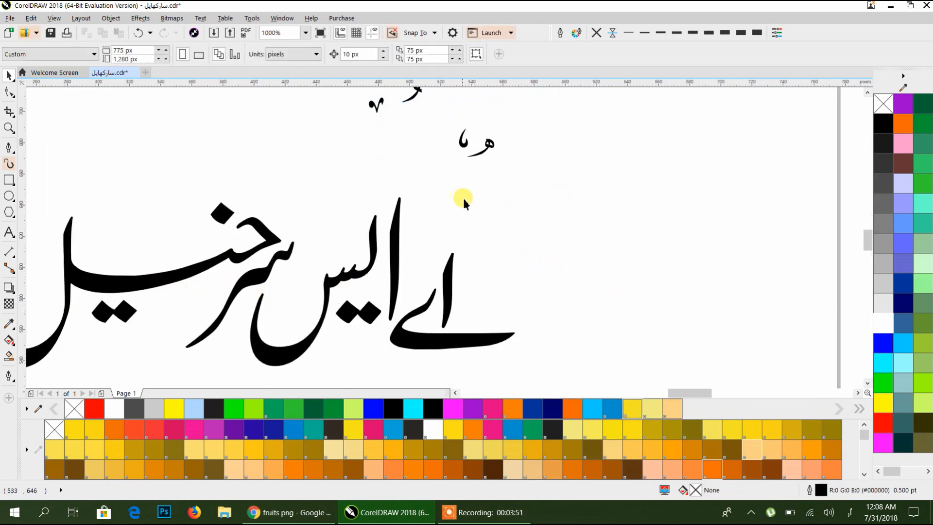
- Place enlarged copies of the slanted stroke, about 42 px wide, above "خیل" and "ایس"
{"action": "scroll", "coordinate": [463, 197], "scroll_direction": "down", "scroll_amount": 2}
{"action": "mouse_move", "coordinate": [427, 142]}
{"action": "left_mouse_down"}
{"action": "mouse_move", "coordinate": [333, 188]}
{"action": "mouse_move", "coordinate": [378, 172]}
{"action": "mouse_move", "coordinate": [388, 198]}
{"action": "mouse_move", "coordinate": [428, 194]}
{"action": "left_mouse_up"}
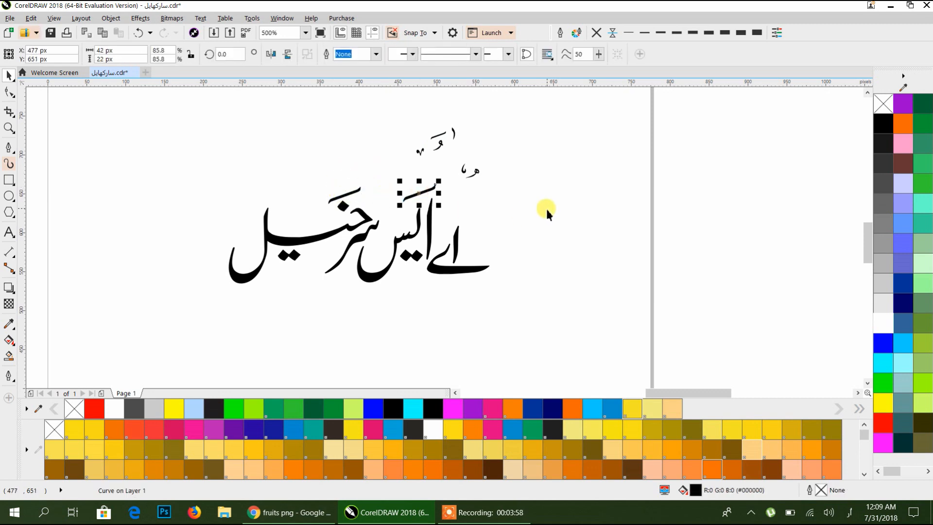
{"action": "left_click", "coordinate": [410, 170]}
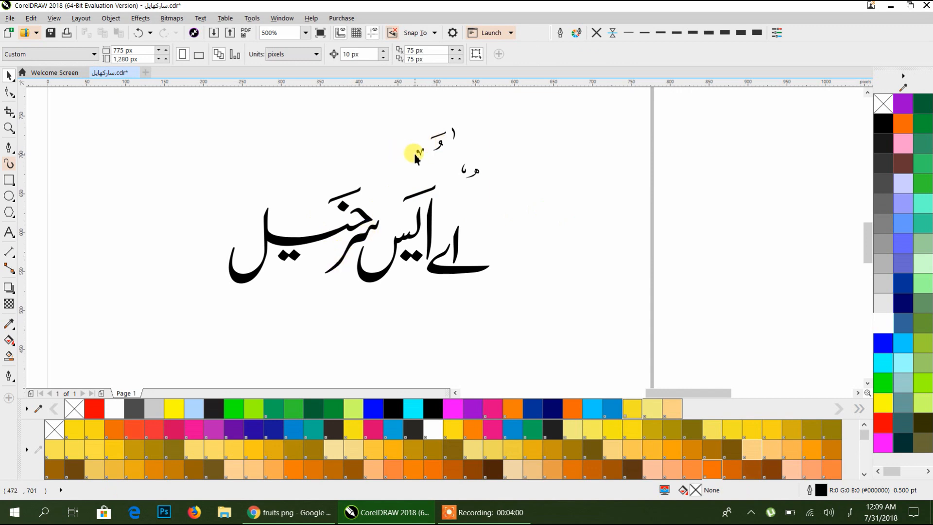
- Place copies of the V-shaped mark and the teardrop mark inside the bowl of the "س" in "ایس"
{"action": "left_click", "coordinate": [379, 252]}
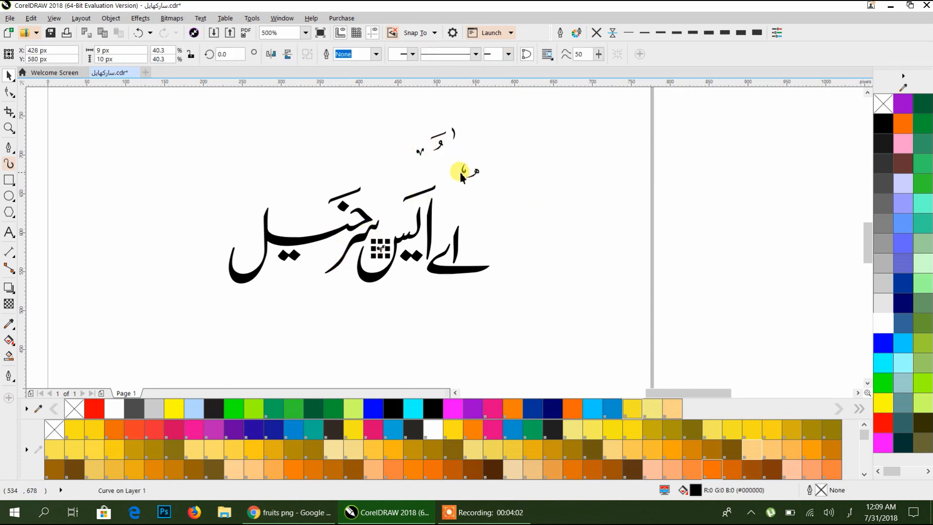
{"action": "left_click", "coordinate": [382, 232]}
{"action": "left_click", "coordinate": [382, 241]}
{"action": "scroll", "coordinate": [382, 241], "scroll_direction": "up", "scroll_amount": 3}
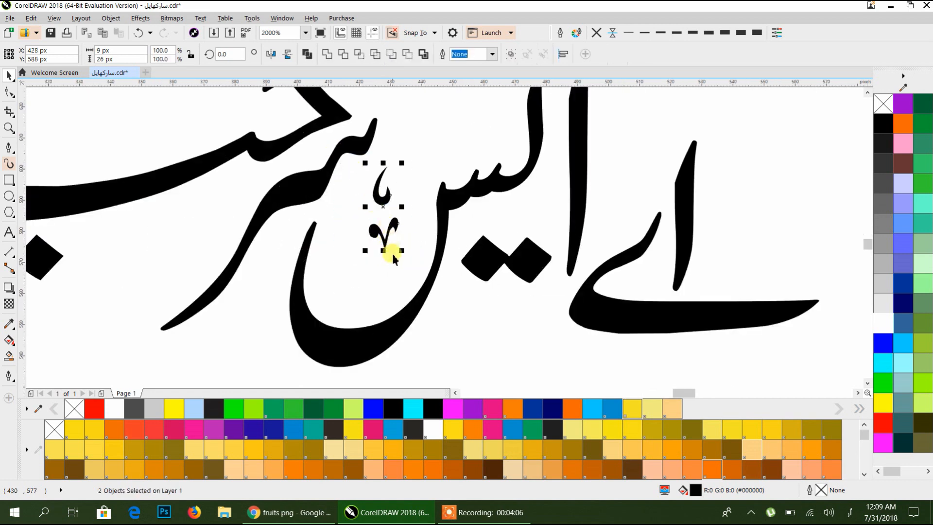
- Enlarge the V-shaped mark in the bowl of "س" to about 16 px wide and set the teardrop directly above it
{"action": "left_click", "coordinate": [398, 261]}
{"action": "left_click", "coordinate": [374, 232]}
{"action": "left_click_drag", "start_coordinate": [365, 251], "coordinate": [347, 268]}
{"action": "left_click", "coordinate": [369, 199]}
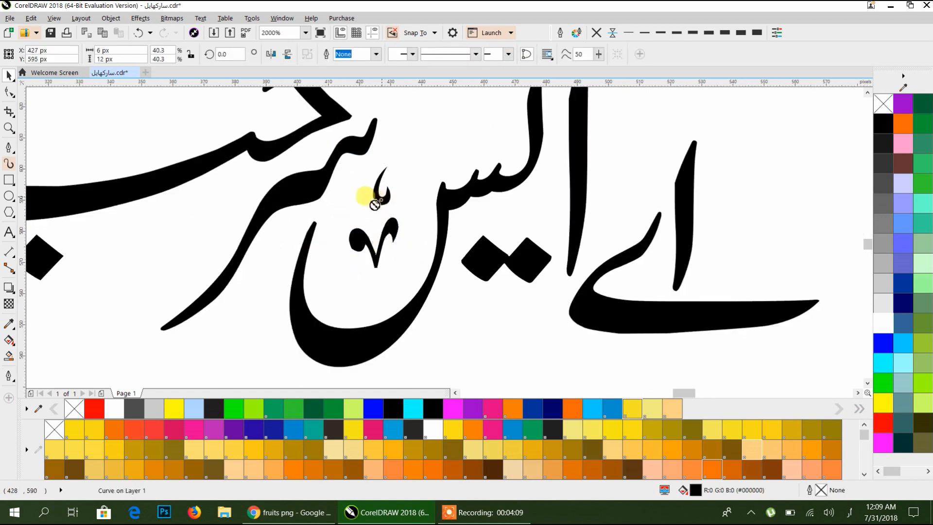
{"action": "left_click", "coordinate": [393, 223], "text": "shift"}
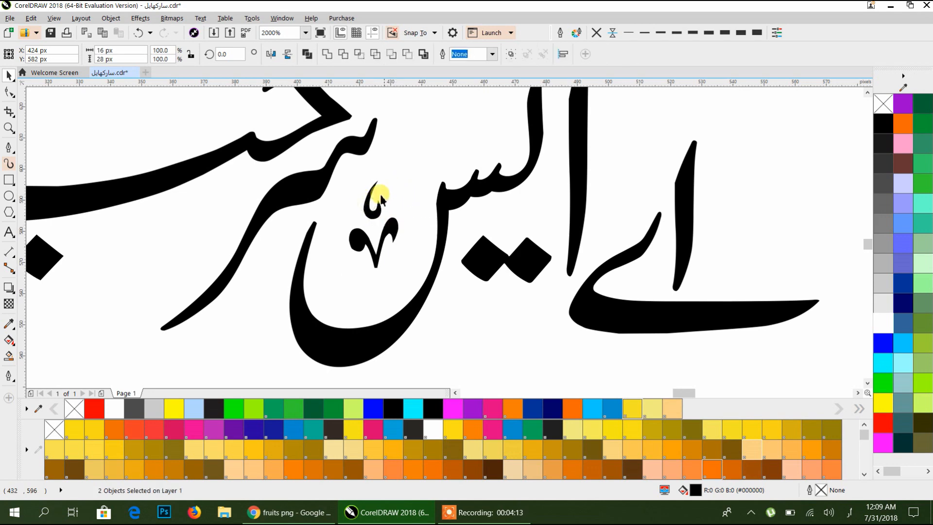
{"action": "left_click_drag", "start_coordinate": [395, 226], "coordinate": [400, 181]}
{"action": "left_click", "coordinate": [400, 141]}
{"action": "scroll", "coordinate": [358, 170], "scroll_direction": "down", "scroll_amount": 2}
{"action": "scroll", "coordinate": [358, 170], "scroll_direction": "down", "scroll_amount": 1}
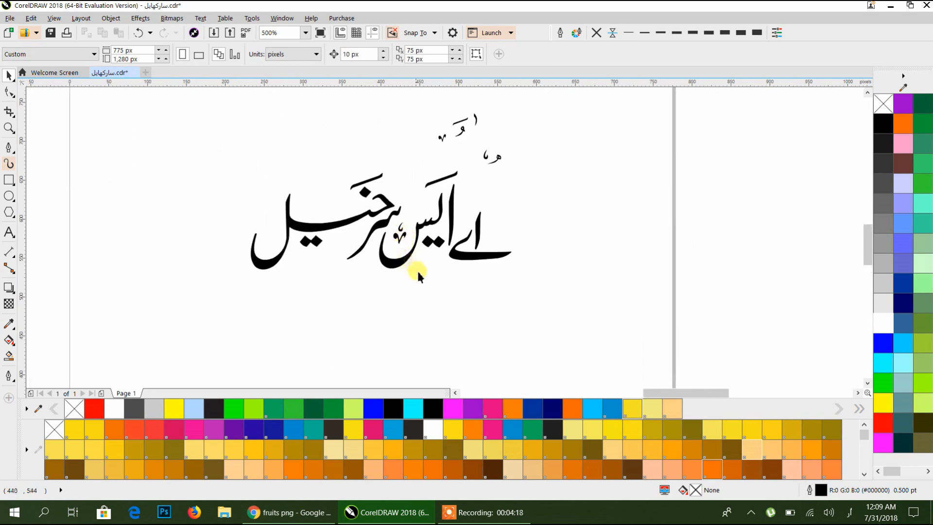
- Copy the V-shaped mark and teardrop pair into the bowl of the final "ل" of "خیل"
{"action": "left_click", "coordinate": [411, 257]}
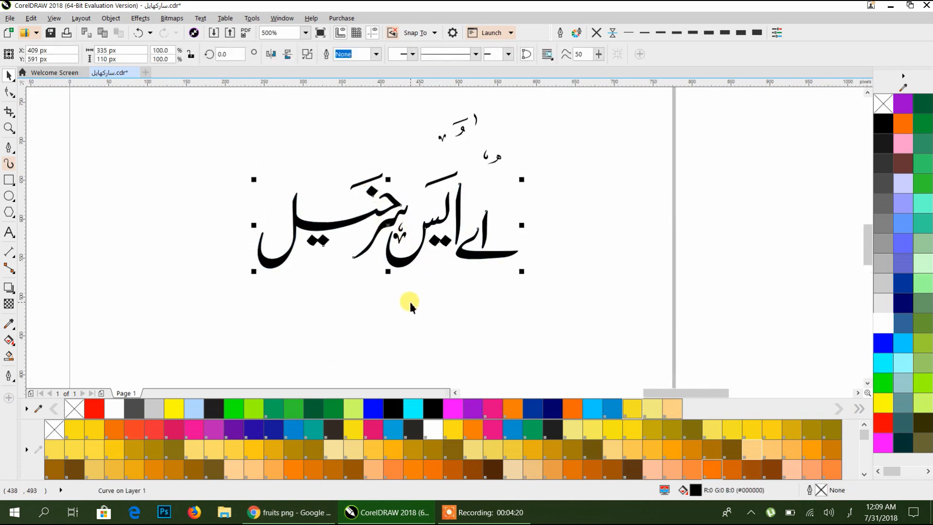
{"action": "key", "text": "ctrl+z"}
{"action": "left_click_drag", "start_coordinate": [400, 235], "coordinate": [267, 235]}
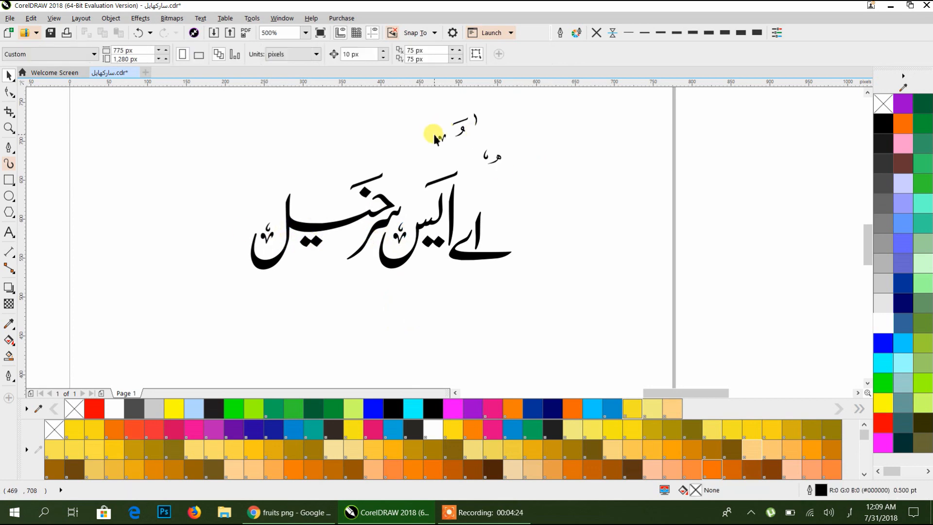
- Place copies of the V-shaped mark and the slanted stroke together above the long middle curve of "خیل"
{"action": "left_click_drag", "start_coordinate": [438, 134], "coordinate": [315, 203]}
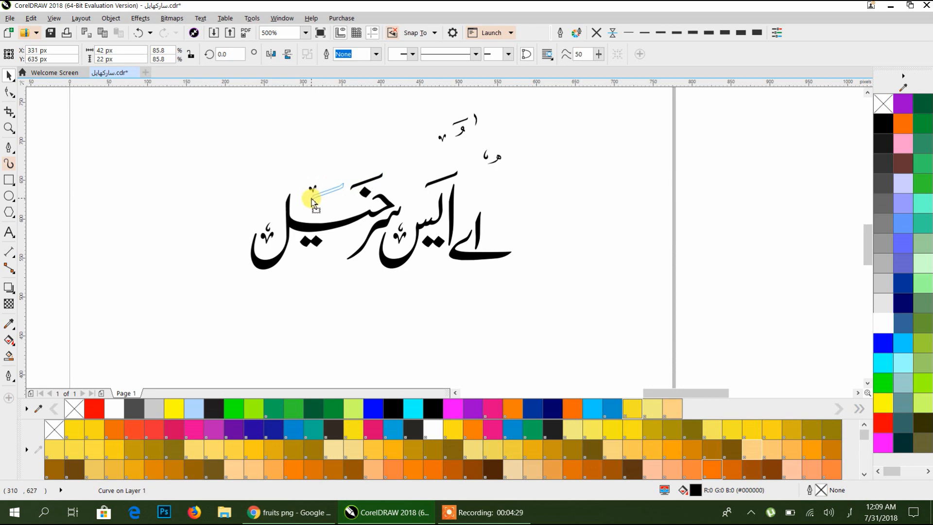
{"action": "left_click_drag", "start_coordinate": [305, 201], "coordinate": [306, 202]}
{"action": "left_click", "coordinate": [351, 289]}
{"action": "mouse_move", "coordinate": [343, 208]}
{"action": "left_mouse_down"}
{"action": "mouse_move", "coordinate": [330, 180]}
{"action": "mouse_move", "coordinate": [390, 179]}
{"action": "mouse_move", "coordinate": [304, 160]}
{"action": "mouse_move", "coordinate": [324, 162]}
{"action": "left_mouse_up"}
{"action": "scroll", "coordinate": [329, 179], "scroll_direction": "up", "scroll_amount": 5}
{"action": "left_click_drag", "start_coordinate": [495, 208], "coordinate": [437, 153]}
{"action": "left_click", "coordinate": [436, 153]}
{"action": "scroll", "coordinate": [408, 206], "scroll_direction": "down", "scroll_amount": 3}
{"action": "scroll", "coordinate": [408, 208], "scroll_direction": "down", "scroll_amount": 1}
{"action": "scroll", "coordinate": [524, 164], "scroll_direction": "up", "scroll_amount": 1}
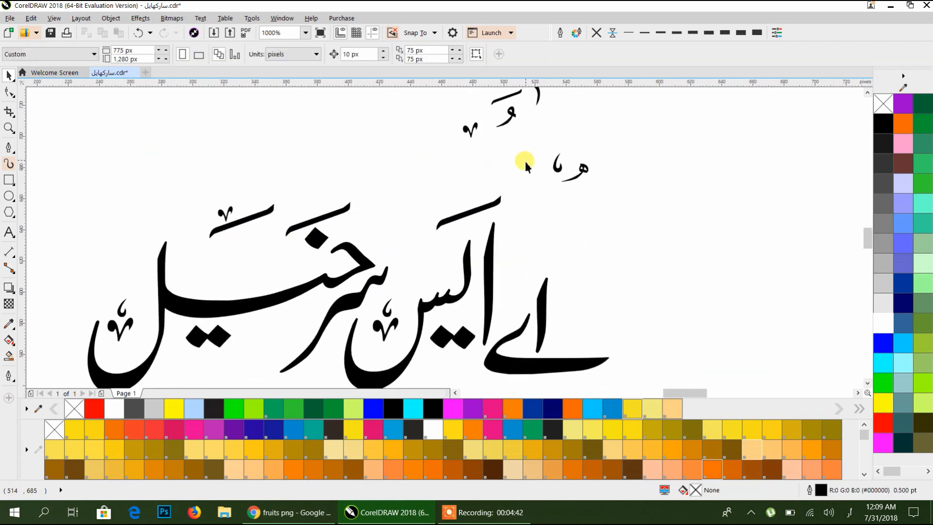
- Place teardrop mark copies in the gaps around the heading letters and remove the leftover source marks above it
{"action": "mouse_move", "coordinate": [553, 178]}
{"action": "left_mouse_down"}
{"action": "mouse_move", "coordinate": [554, 162]}
{"action": "mouse_move", "coordinate": [407, 278]}
{"action": "mouse_move", "coordinate": [402, 264]}
{"action": "mouse_move", "coordinate": [124, 272]}
{"action": "mouse_move", "coordinate": [272, 346]}
{"action": "mouse_move", "coordinate": [264, 328]}
{"action": "mouse_move", "coordinate": [478, 301]}
{"action": "mouse_move", "coordinate": [458, 370]}
{"action": "mouse_move", "coordinate": [515, 304]}
{"action": "mouse_move", "coordinate": [512, 269]}
{"action": "left_mouse_up"}
{"action": "left_click", "coordinate": [710, 173]}
{"action": "left_click_drag", "start_coordinate": [558, 177], "coordinate": [436, 91]}
{"action": "left_click", "coordinate": [436, 90]}
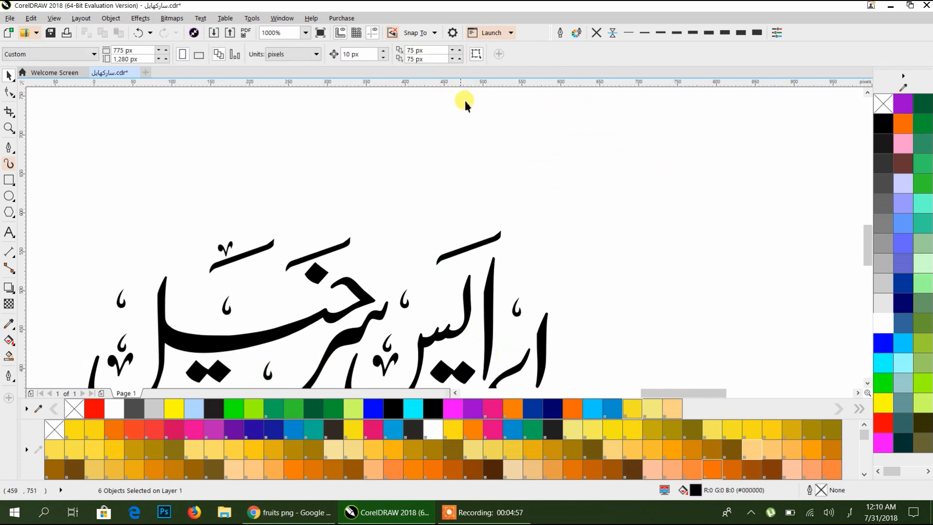
- Combine the heading letters and all their decorative marks into a single curve object
{"action": "scroll", "coordinate": [464, 98], "scroll_direction": "down", "scroll_amount": 2}
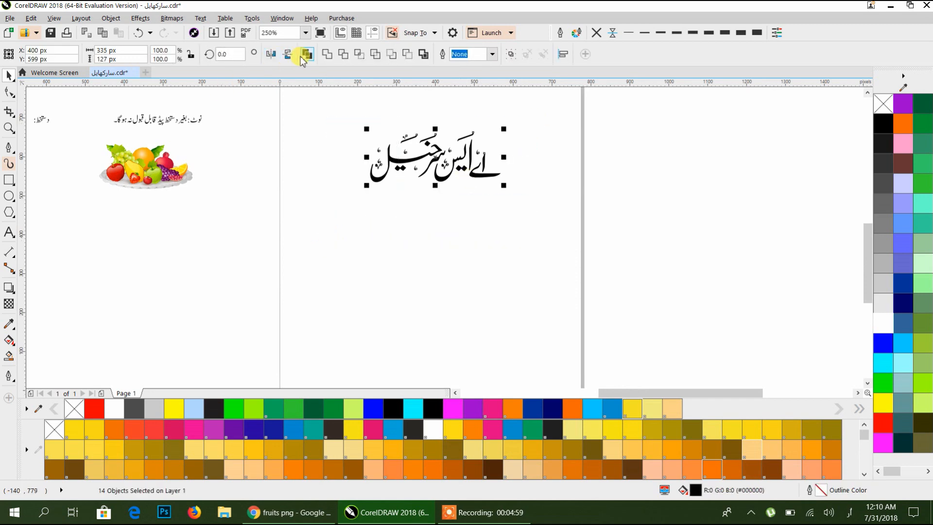
{"action": "key", "text": "ctrl+l"}
{"action": "scroll", "coordinate": [381, 162], "scroll_direction": "down", "scroll_amount": 3}
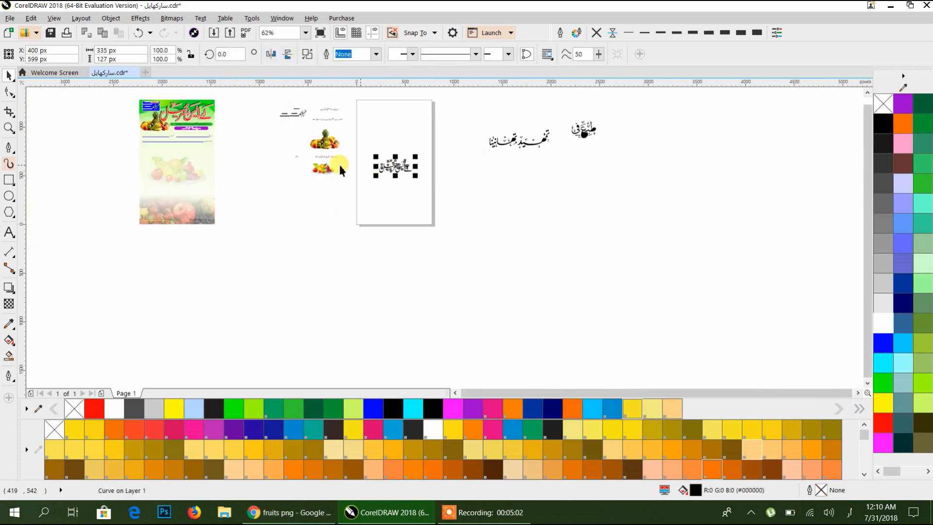
- Move the combined heading off the page into the empty workspace beside it
{"action": "scroll", "coordinate": [396, 171], "scroll_direction": "up", "scroll_amount": 2}
{"action": "scroll", "coordinate": [396, 170], "scroll_direction": "down", "scroll_amount": 3}
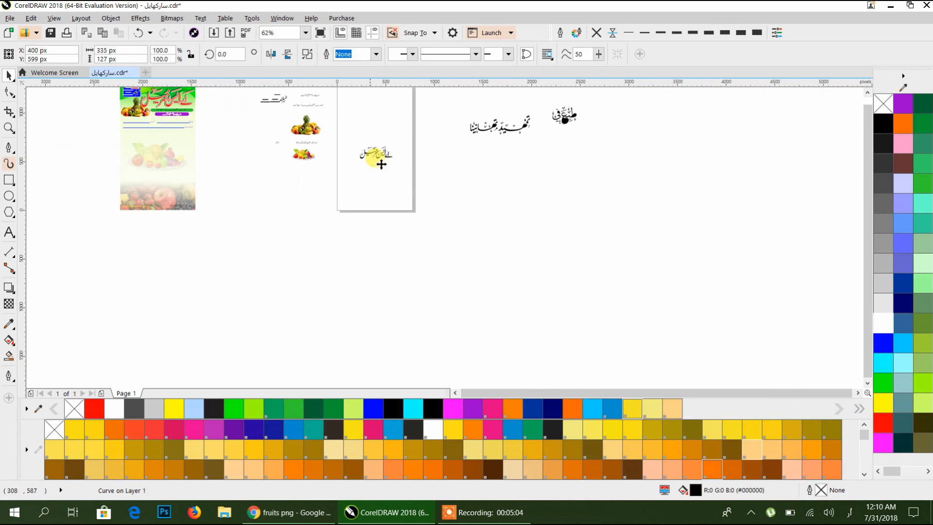
{"action": "left_click_drag", "start_coordinate": [395, 166], "coordinate": [396, 282]}
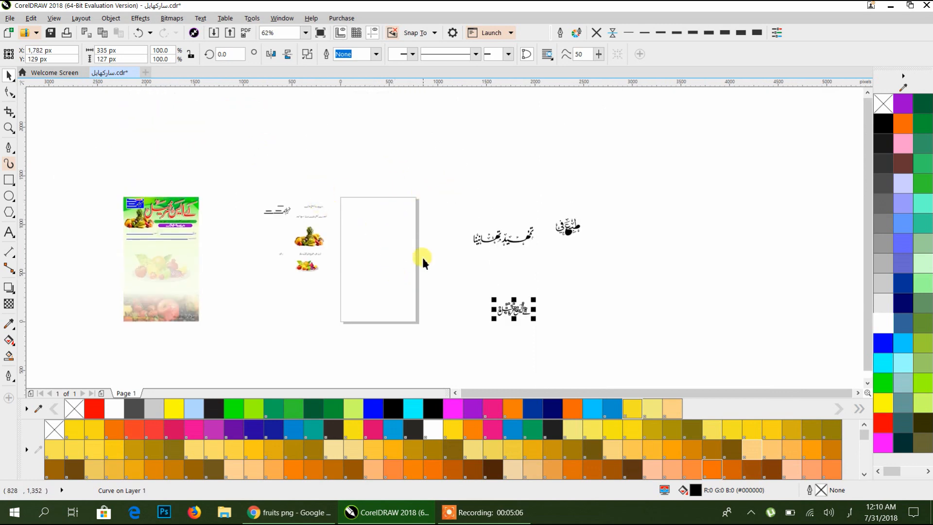
{"action": "left_click", "coordinate": [333, 293]}
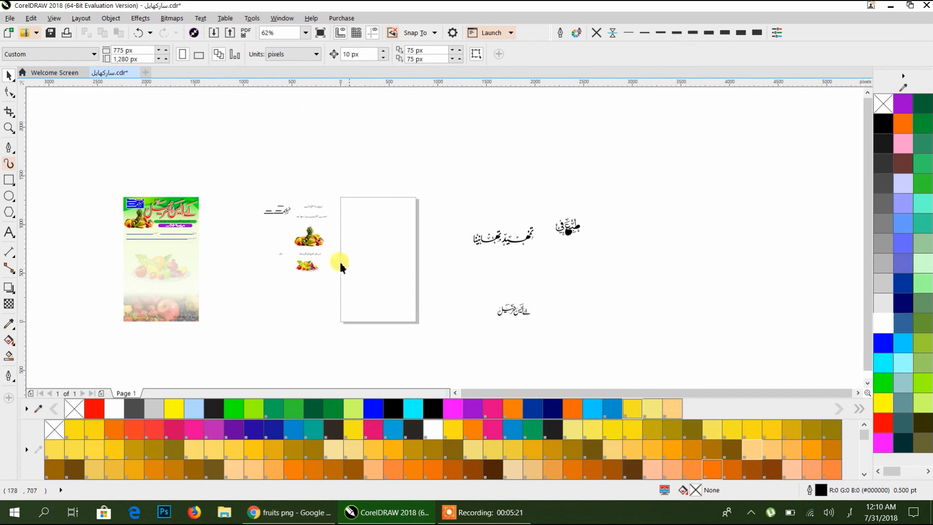
- Add a rectangle that exactly frames the page
{"action": "double_click", "coordinate": [9, 180]}
{"action": "left_click", "coordinate": [8, 77]}
{"action": "left_click", "coordinate": [278, 236]}
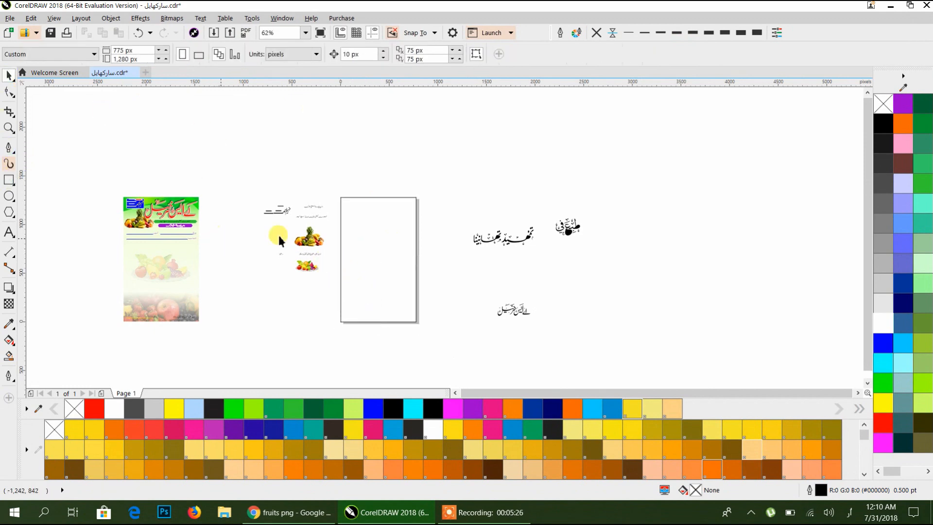
- Place the heading in the page's upper right corner and enlarge it to about 548 × 207 px
{"action": "left_click_drag", "start_coordinate": [517, 310], "coordinate": [393, 218]}
{"action": "scroll", "coordinate": [393, 219], "scroll_direction": "up", "scroll_amount": 5}
{"action": "left_click_drag", "start_coordinate": [461, 275], "coordinate": [485, 322]}
{"action": "left_click_drag", "start_coordinate": [191, 166], "coordinate": [53, 136]}
{"action": "scroll", "coordinate": [268, 152], "scroll_direction": "down", "scroll_amount": 2}
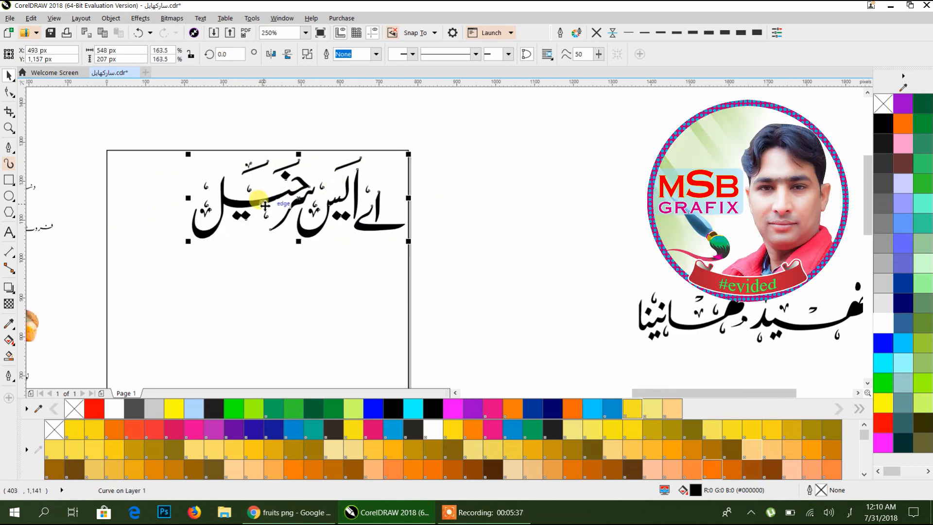
{"action": "left_click_drag", "start_coordinate": [187, 158], "coordinate": [235, 188]}
{"action": "key", "text": "ctrl+z"}
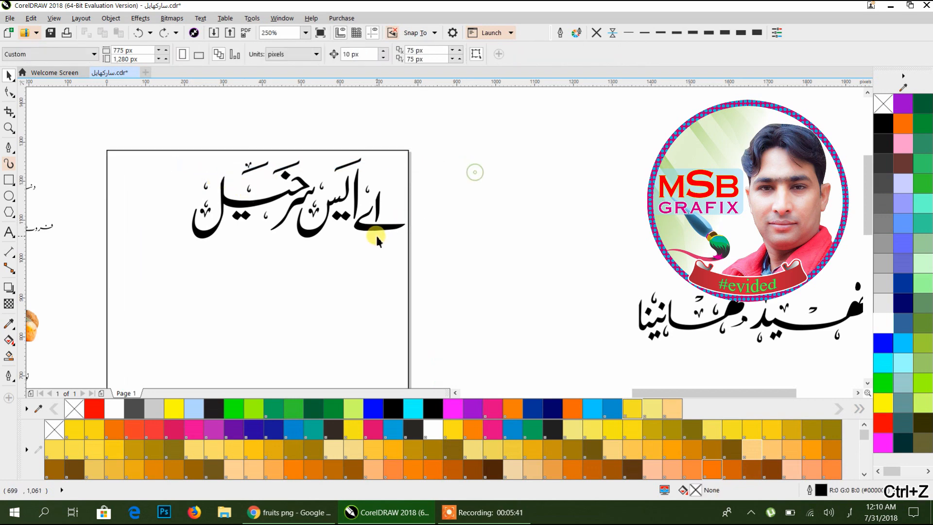
{"action": "left_click_drag", "start_coordinate": [185, 150], "coordinate": [193, 158]}
{"action": "key", "text": "ctrl+z"}
- Scale the heading down towards its lower right corner to leave more room on the page's left side
{"action": "left_click_drag", "start_coordinate": [462, 119], "coordinate": [135, 267]}
{"action": "left_click_drag", "start_coordinate": [187, 152], "coordinate": [235, 170]}
{"action": "left_click", "coordinate": [444, 203]}
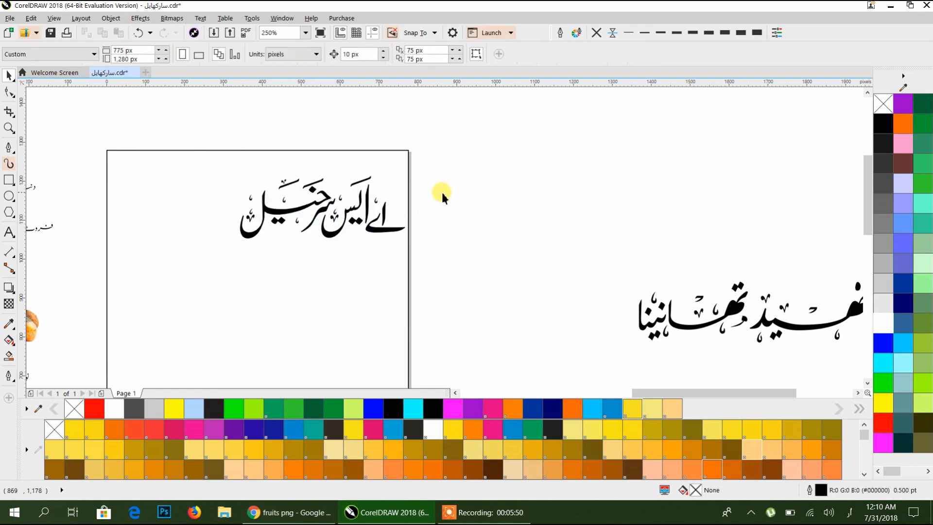
- Draw a nearly horizontal straight line about 948 px long above the finished sample bill with the Pen tool
{"action": "scroll", "coordinate": [444, 191], "scroll_direction": "down", "scroll_amount": 2}
{"action": "scroll", "coordinate": [395, 222], "scroll_direction": "left", "scroll_amount": 5}
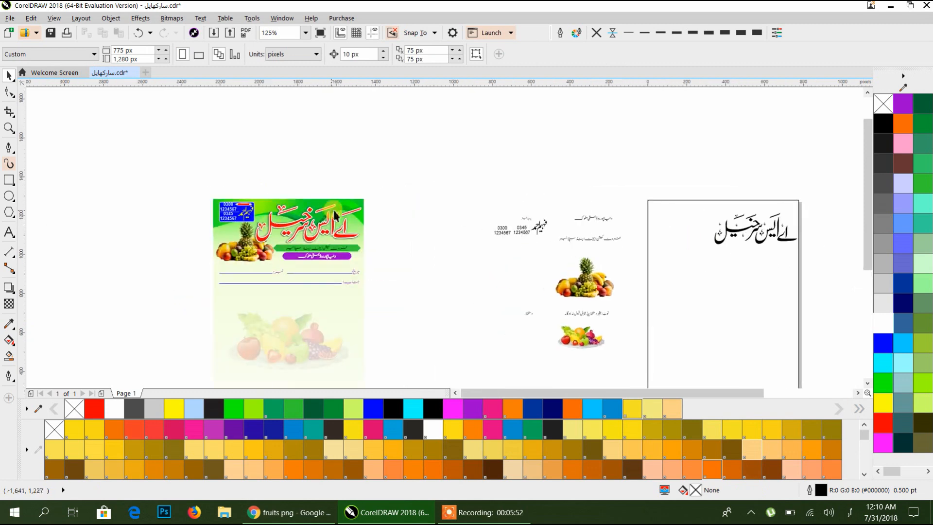
{"action": "scroll", "coordinate": [335, 216], "scroll_direction": "up", "scroll_amount": 2}
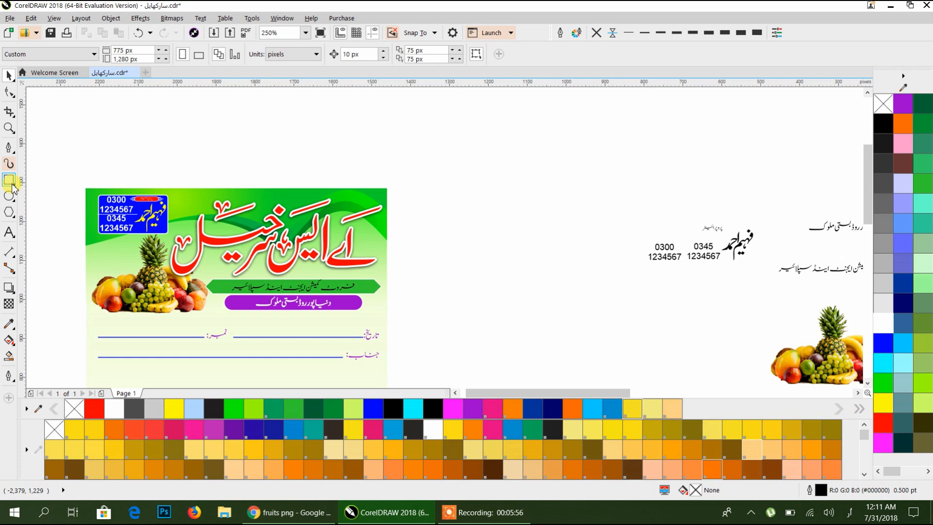
{"action": "left_click", "coordinate": [8, 148]}
{"action": "left_click", "coordinate": [607, 156]}
{"action": "left_click", "coordinate": [240, 156]}
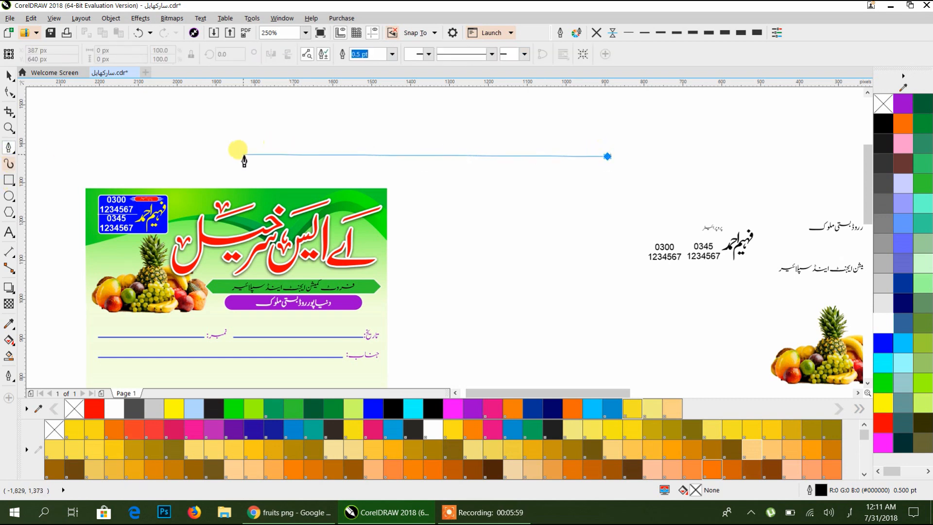
{"action": "left_click", "coordinate": [239, 159]}
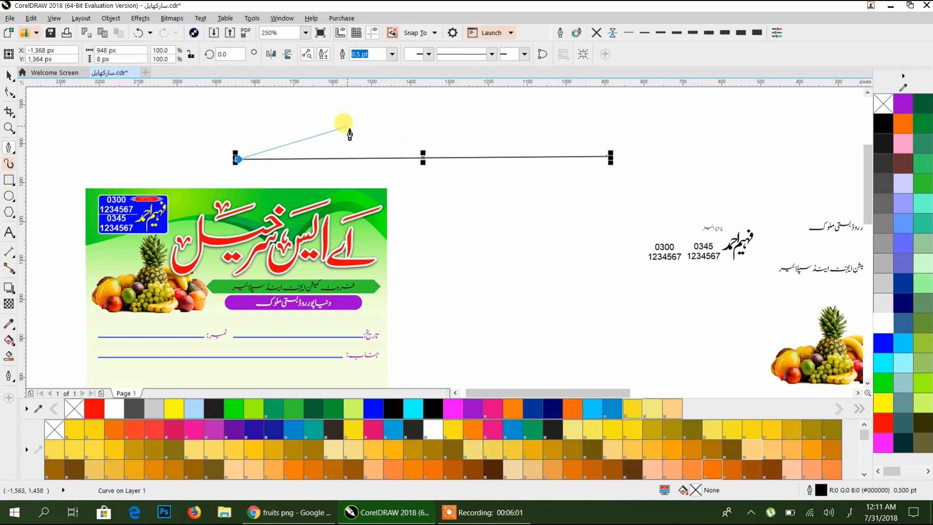
{"action": "left_click", "coordinate": [9, 75]}
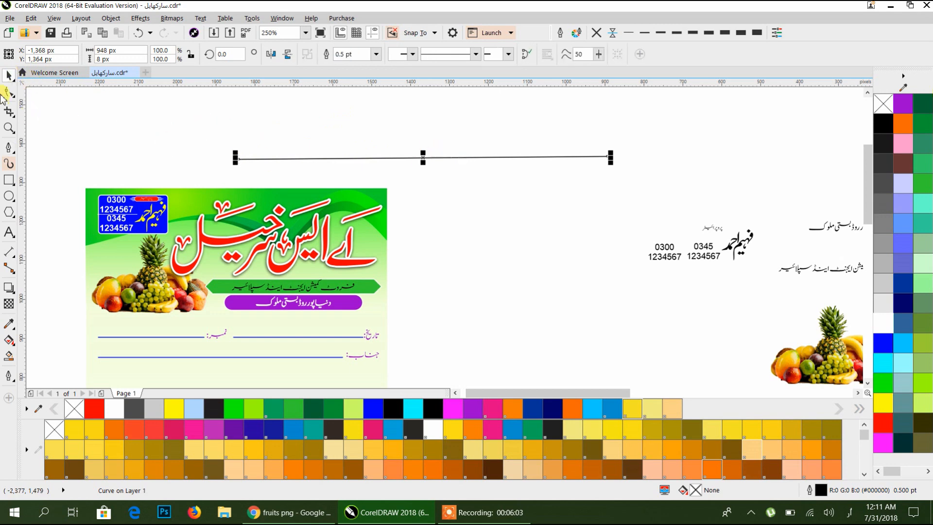
- Add two nodes to the line, pull one down and the other up into a zigzag, and convert its segments to curves
{"action": "left_click", "coordinate": [9, 91]}
{"action": "double_click", "coordinate": [432, 157]}
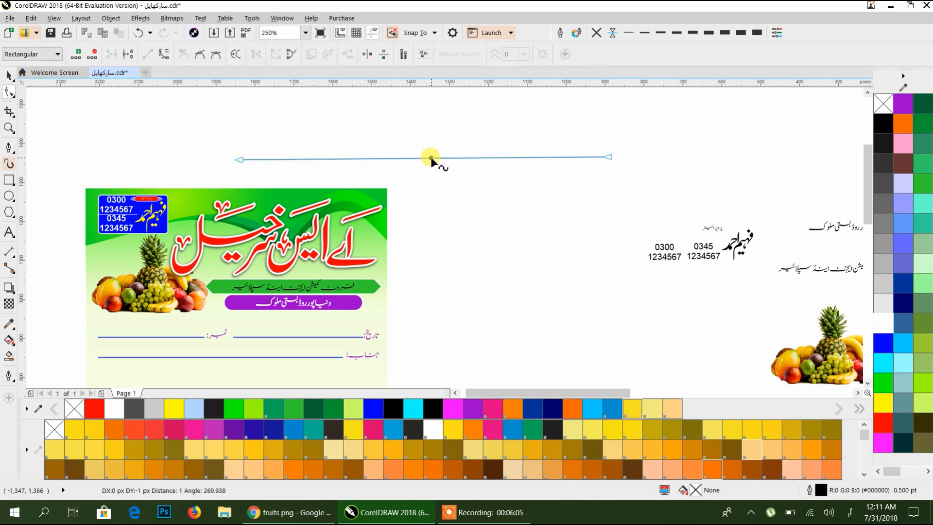
{"action": "left_click_drag", "start_coordinate": [431, 157], "coordinate": [474, 186]}
{"action": "left_click_drag", "start_coordinate": [539, 172], "coordinate": [517, 125]}
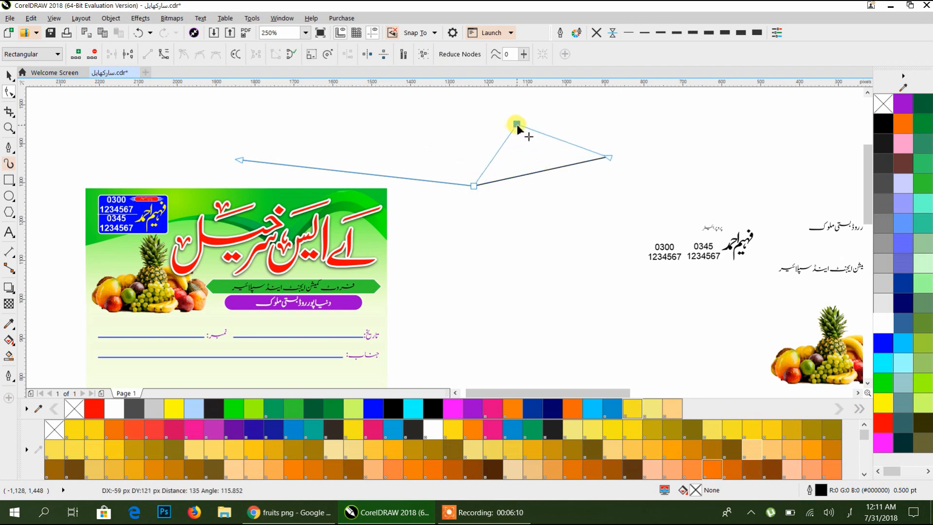
{"action": "left_click_drag", "start_coordinate": [429, 209], "coordinate": [430, 210]}
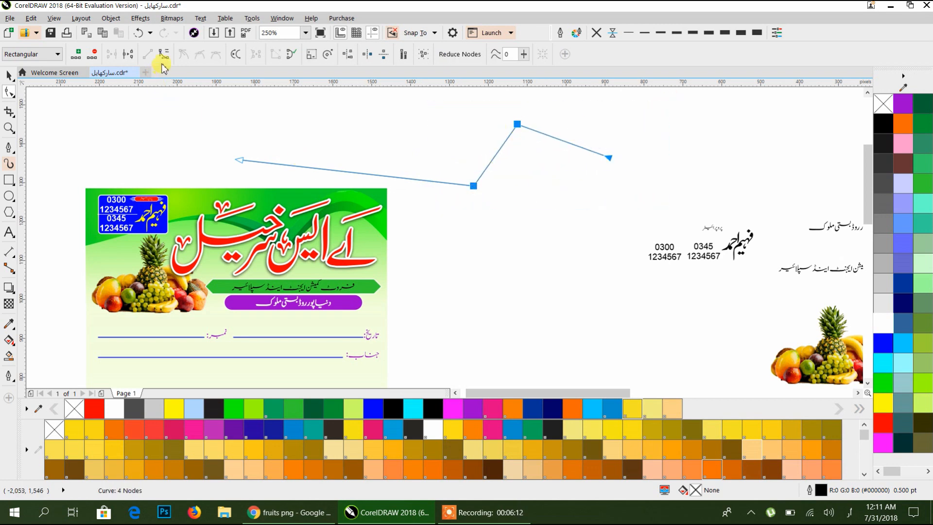
{"action": "left_click", "coordinate": [166, 57]}
{"action": "left_click", "coordinate": [416, 130]}
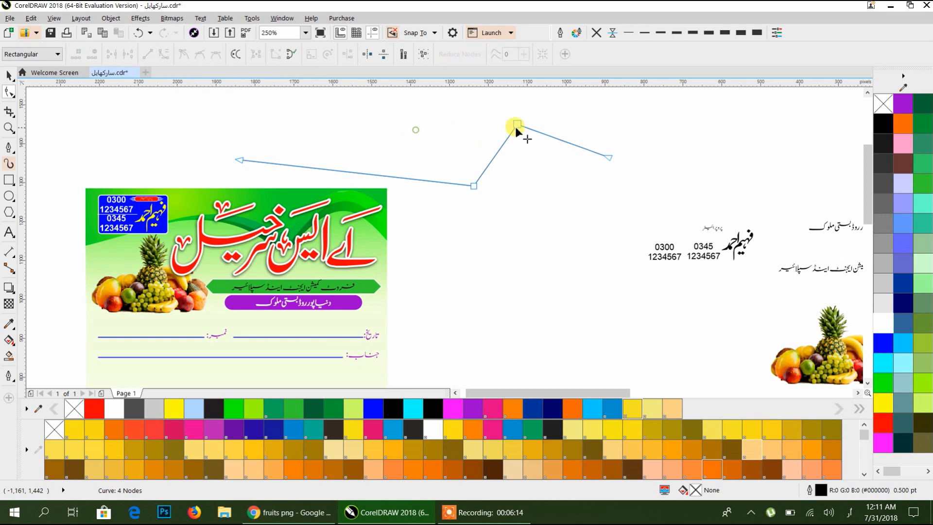
- Delete the zigzag's upper corner node and mark a new node position at the top of the rounded bend
{"action": "left_click", "coordinate": [516, 125]}
{"action": "key", "text": "Delete"}
{"action": "left_click", "coordinate": [528, 128]}
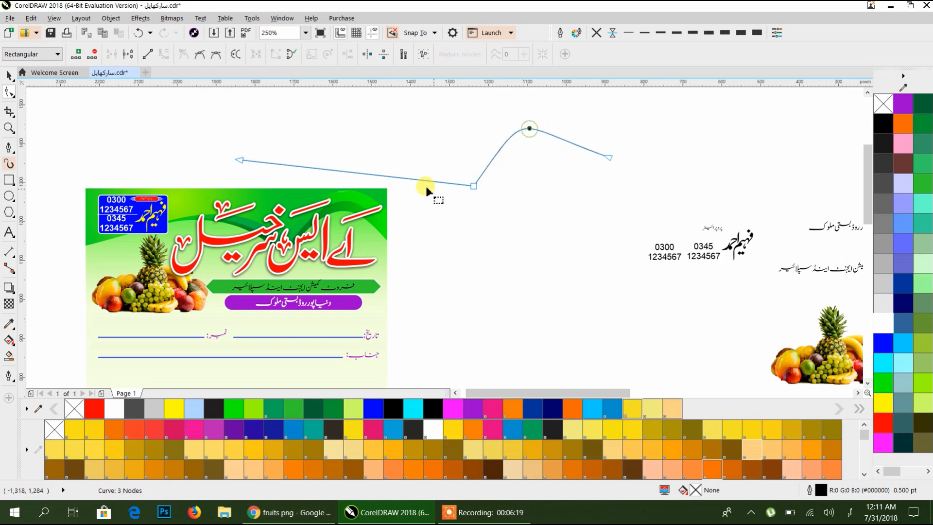
{"action": "left_click", "coordinate": [474, 185]}
{"action": "key", "text": "Delete"}
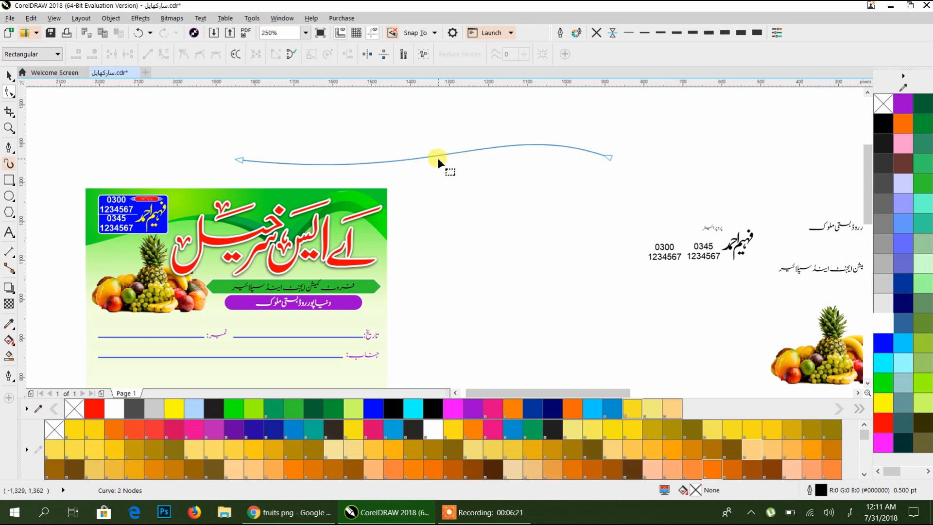
{"action": "key", "text": "ctrl+z"}
- Replace the lower corner with a smooth node and adjust the handles to arch the left segment into a wave
{"action": "left_click", "coordinate": [525, 126]}
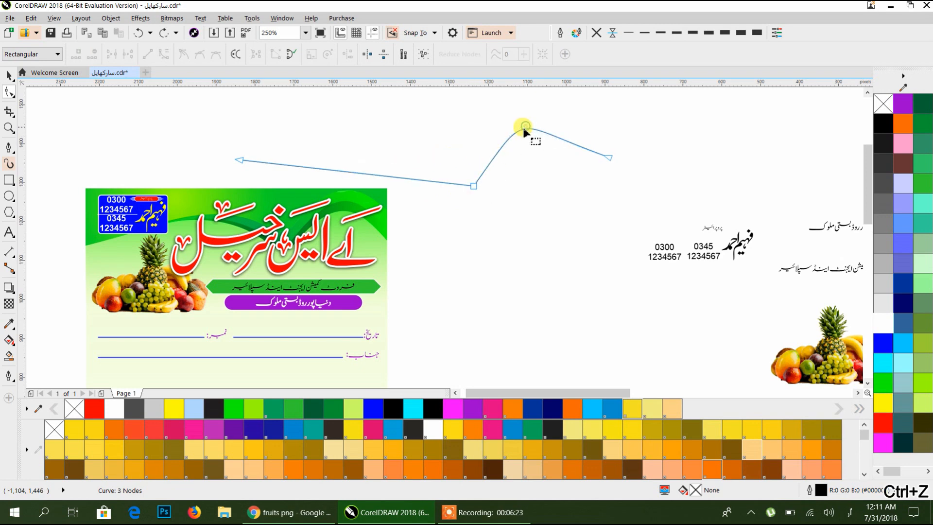
{"action": "left_click_drag", "start_coordinate": [474, 185], "coordinate": [492, 136]}
{"action": "double_click", "coordinate": [472, 185]}
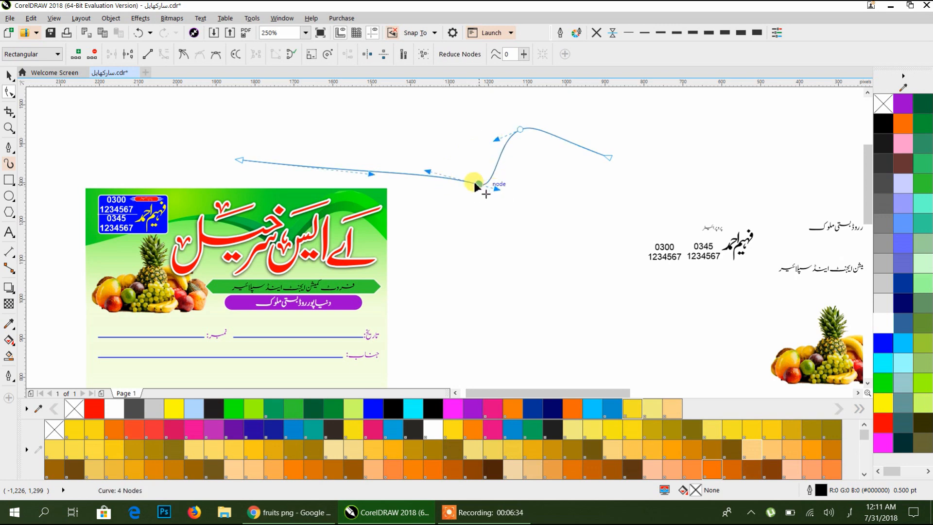
{"action": "left_click_drag", "start_coordinate": [417, 173], "coordinate": [360, 120]}
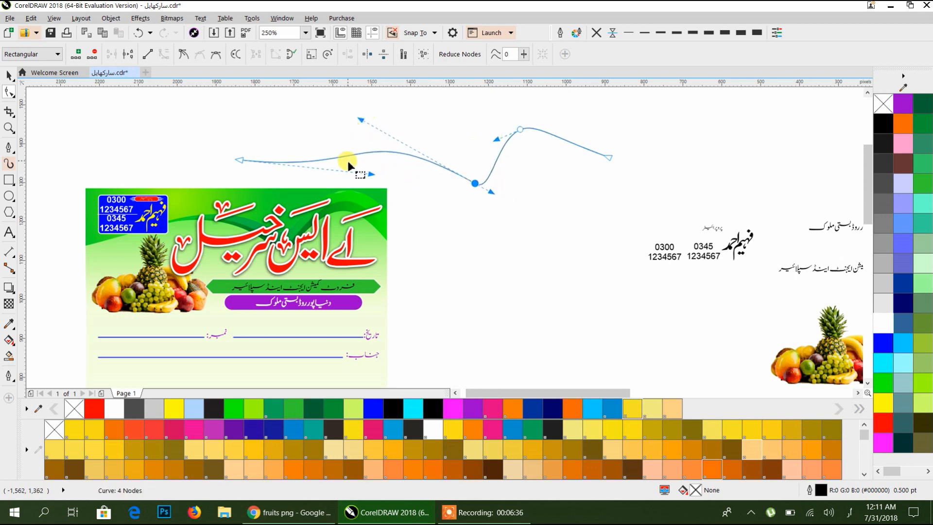
{"action": "left_click_drag", "start_coordinate": [372, 178], "coordinate": [368, 183]}
{"action": "key", "text": "space"}
- Move the wavy curve above the page and draw a rectangle about 855 × 875 px next to it
{"action": "scroll", "coordinate": [113, 125], "scroll_direction": "down", "scroll_amount": 5}
{"action": "left_click_drag", "start_coordinate": [178, 210], "coordinate": [329, 170]}
{"action": "left_click", "coordinate": [10, 184]}
{"action": "left_click", "coordinate": [42, 177]}
{"action": "mouse_move", "coordinate": [396, 132]}
{"action": "left_mouse_down"}
{"action": "mouse_move", "coordinate": [492, 197]}
{"action": "mouse_move", "coordinate": [537, 202]}
{"action": "mouse_move", "coordinate": [450, 217]}
{"action": "left_mouse_up"}
{"action": "left_click", "coordinate": [9, 75]}
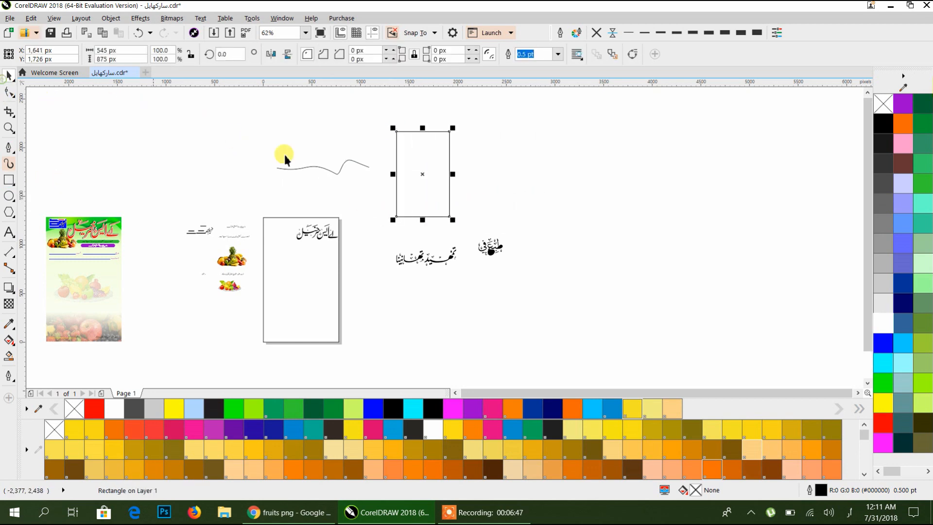
{"action": "left_click_drag", "start_coordinate": [452, 173], "coordinate": [482, 173]}
{"action": "scroll", "coordinate": [427, 166], "scroll_direction": "up", "scroll_amount": 2}
{"action": "left_click_drag", "start_coordinate": [427, 167], "coordinate": [401, 164]}
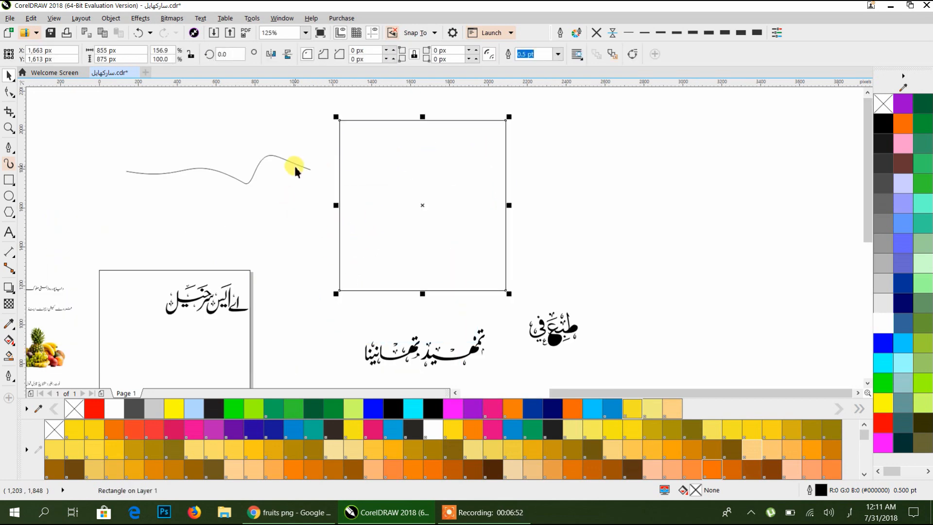
- Move the wavy curve across the rectangle's upper part and delete the spare calligraphic words below the rectangle
{"action": "left_click_drag", "start_coordinate": [299, 170], "coordinate": [504, 150]}
{"action": "left_click_drag", "start_coordinate": [625, 287], "coordinate": [342, 353]}
{"action": "key", "text": "Delete"}
- Fine-tune the wavy curve's position so it is centred on the rectangle with both ends extending past the sides
{"action": "scroll", "coordinate": [531, 226], "scroll_direction": "up", "scroll_amount": 3}
{"action": "scroll", "coordinate": [532, 226], "scroll_direction": "up", "scroll_amount": 1}
{"action": "scroll", "coordinate": [479, 355], "scroll_direction": "down", "scroll_amount": 2}
{"action": "left_click", "coordinate": [427, 229]}
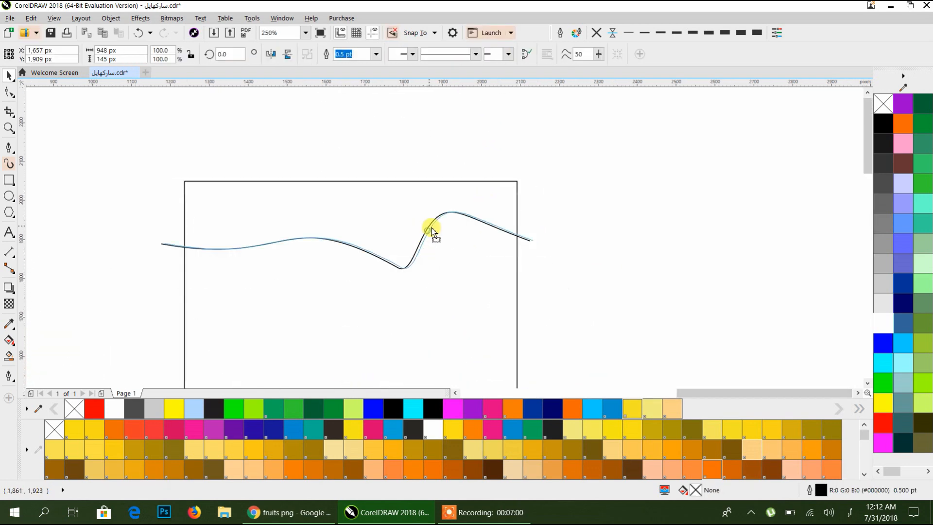
{"action": "left_click_drag", "start_coordinate": [433, 226], "coordinate": [437, 219]}
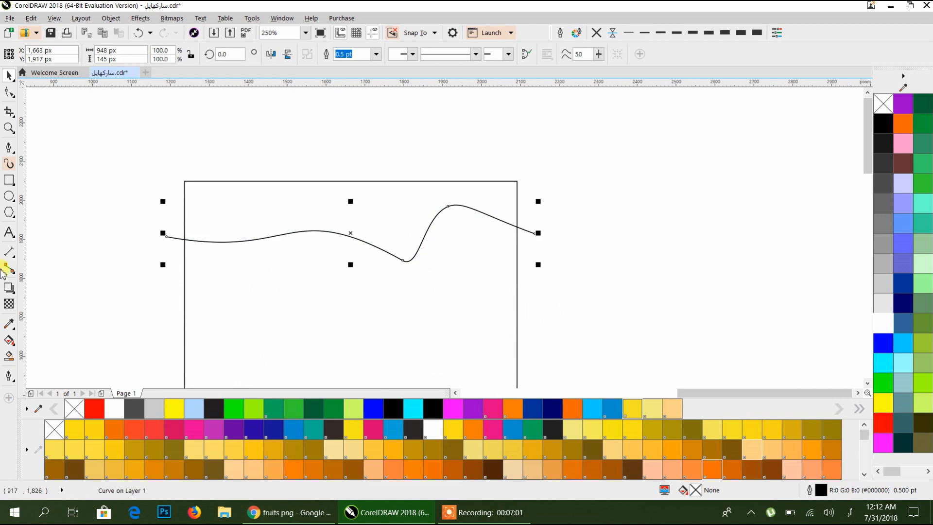
- Add two skewed copies of the wavy curve that share its left end and fan out below it towards the right
{"action": "left_click", "coordinate": [458, 203]}
{"action": "left_click", "coordinate": [530, 234]}
{"action": "left_click", "coordinate": [531, 231]}
{"action": "left_click", "coordinate": [535, 232]}
{"action": "left_click_drag", "start_coordinate": [541, 236], "coordinate": [541, 265]}
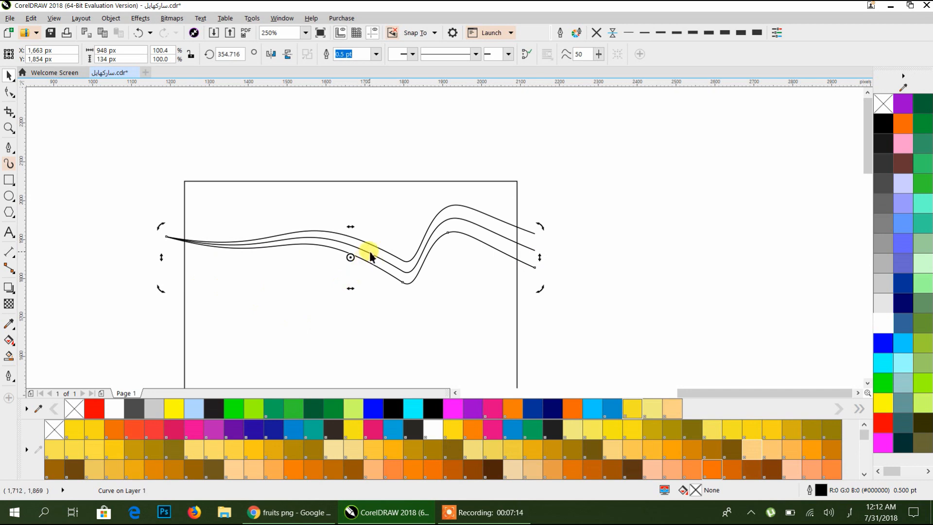
{"action": "left_click_drag", "start_coordinate": [537, 254], "coordinate": [546, 250]}
{"action": "left_click", "coordinate": [398, 290]}
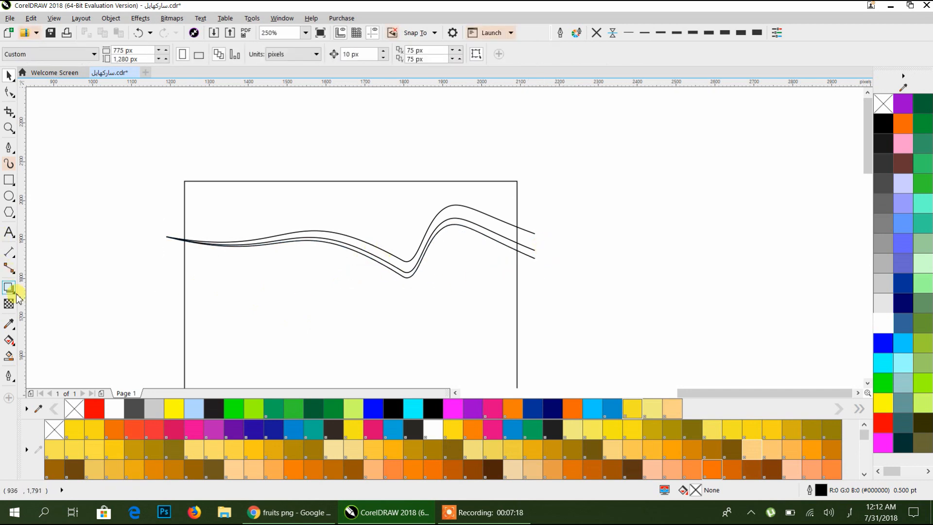
- Fill the two bands between the curves and the area above them inside the rectangle with light blue using Smart Fill
{"action": "left_click", "coordinate": [10, 358]}
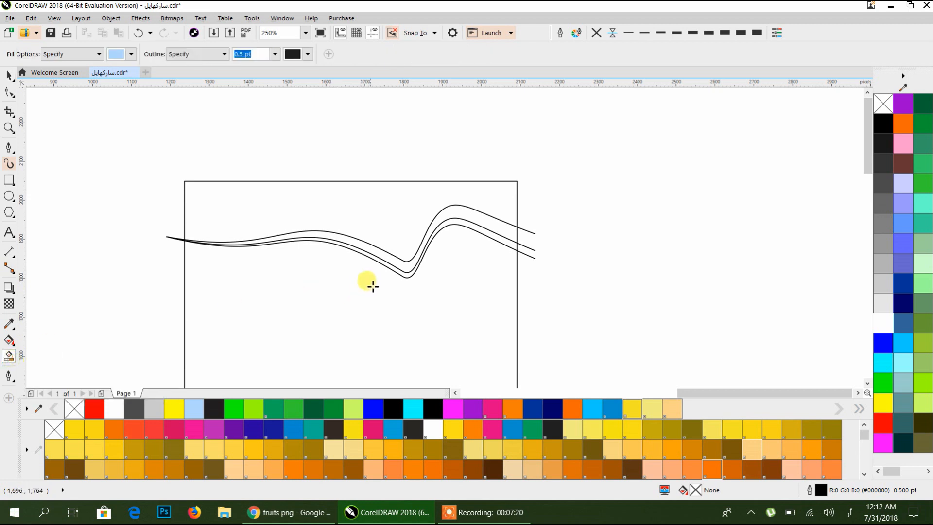
{"action": "left_click", "coordinate": [387, 263]}
{"action": "left_click", "coordinate": [386, 252]}
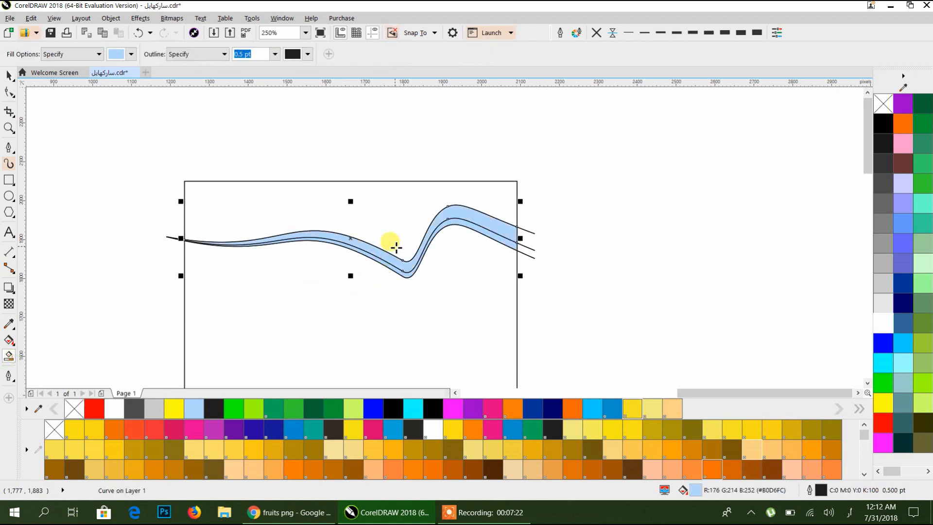
{"action": "left_click", "coordinate": [394, 246]}
{"action": "left_click", "coordinate": [8, 76]}
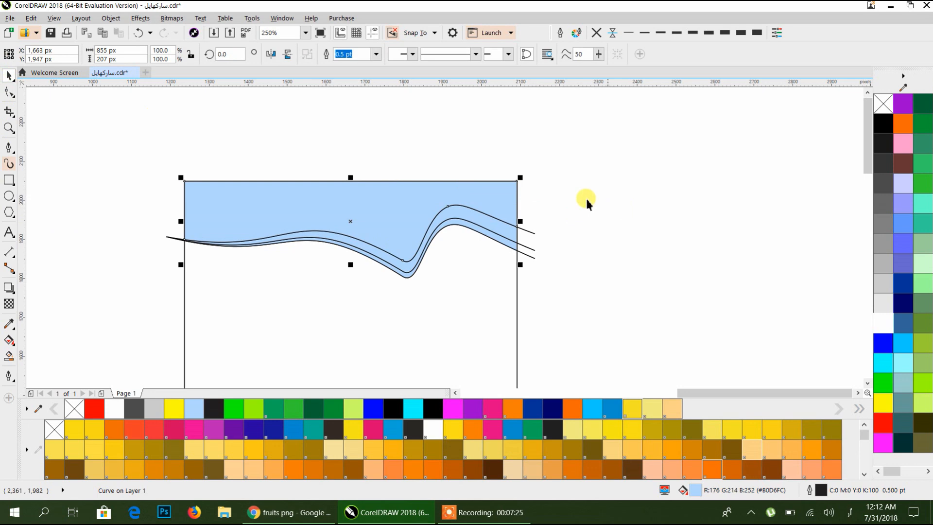
- Delete the three construction curves and the large rectangle, keeping only the filled wavy shapes
{"action": "left_click", "coordinate": [558, 195]}
{"action": "left_click_drag", "start_coordinate": [551, 197], "coordinate": [528, 281]}
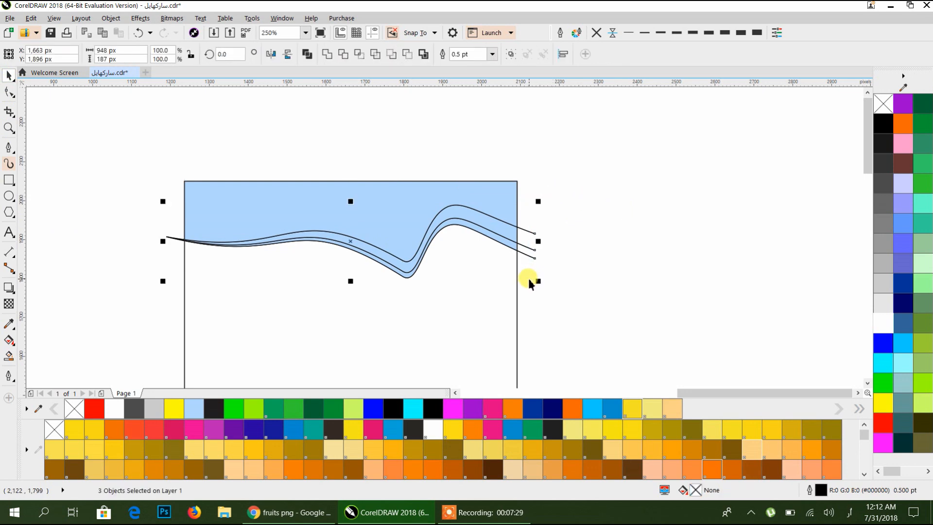
{"action": "left_click", "coordinate": [528, 277]}
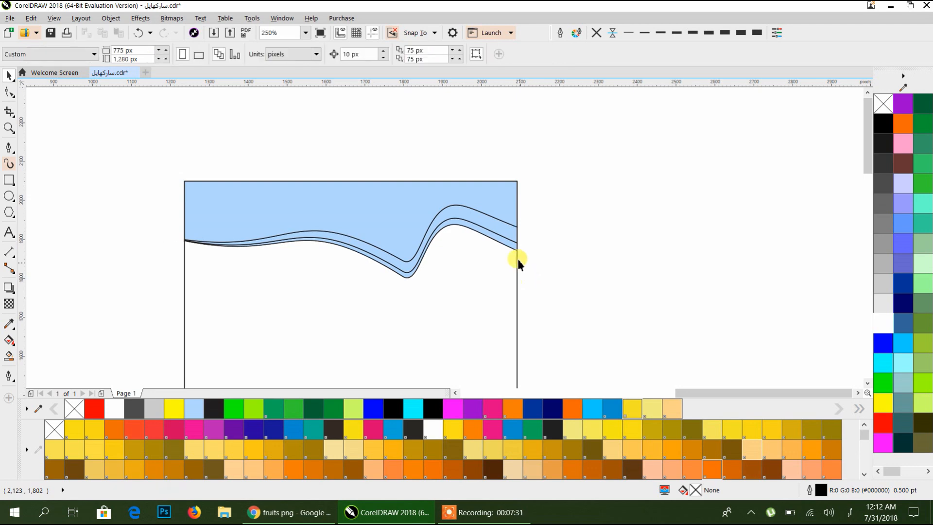
{"action": "left_click_drag", "start_coordinate": [477, 301], "coordinate": [700, 255]}
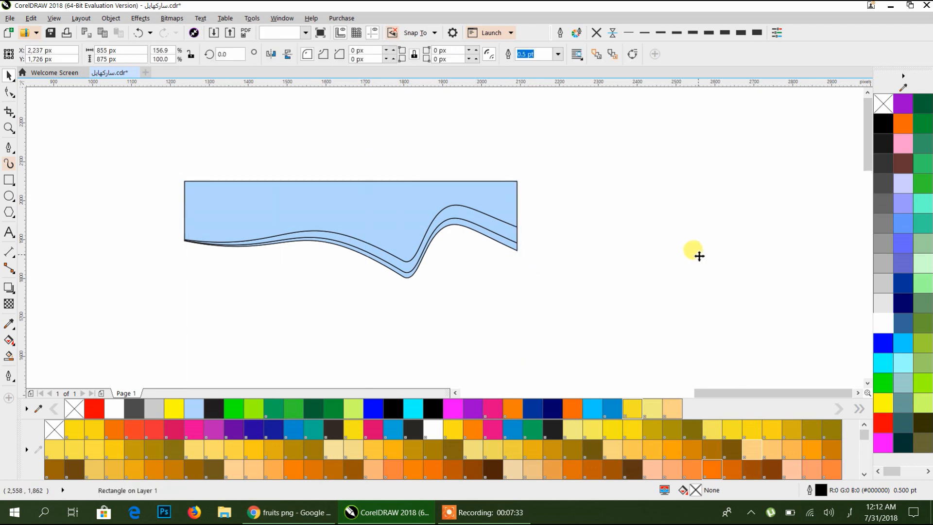
{"action": "key", "text": "Delete"}
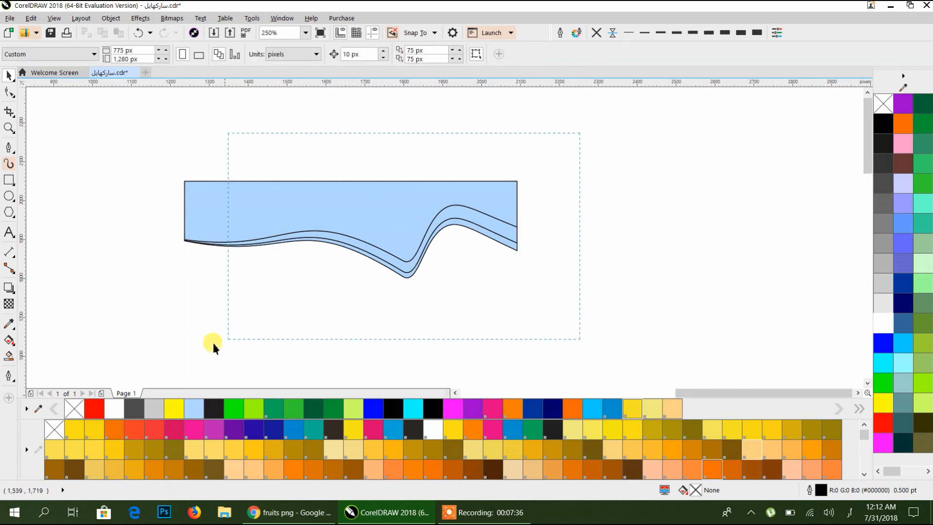
- Select all three wavy shapes and fill them with bright green
{"action": "left_click_drag", "start_coordinate": [138, 360], "coordinate": [139, 361]}
{"action": "left_click", "coordinate": [234, 409]}
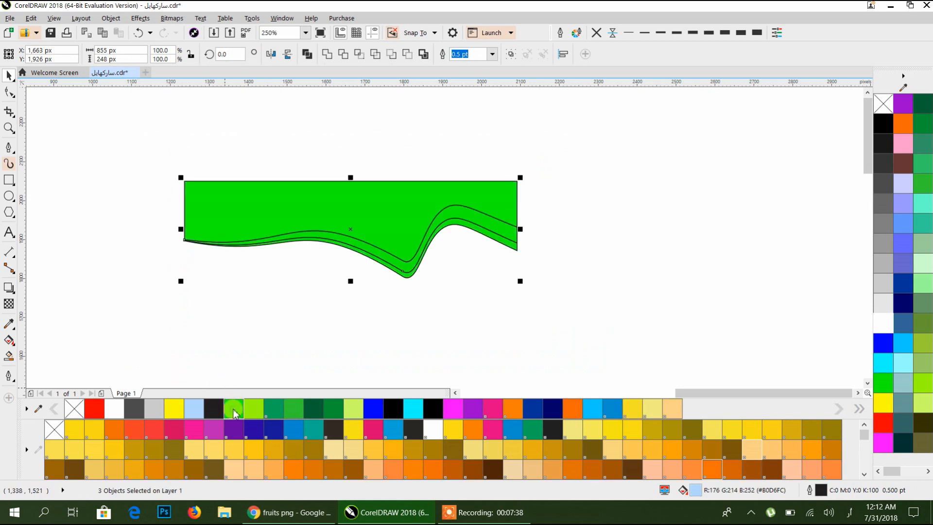
- Apply an elliptical fountain fill across the three wavy shapes, centred near the header's upper edge and coloured bright green at its centre
{"action": "left_click", "coordinate": [9, 340]}
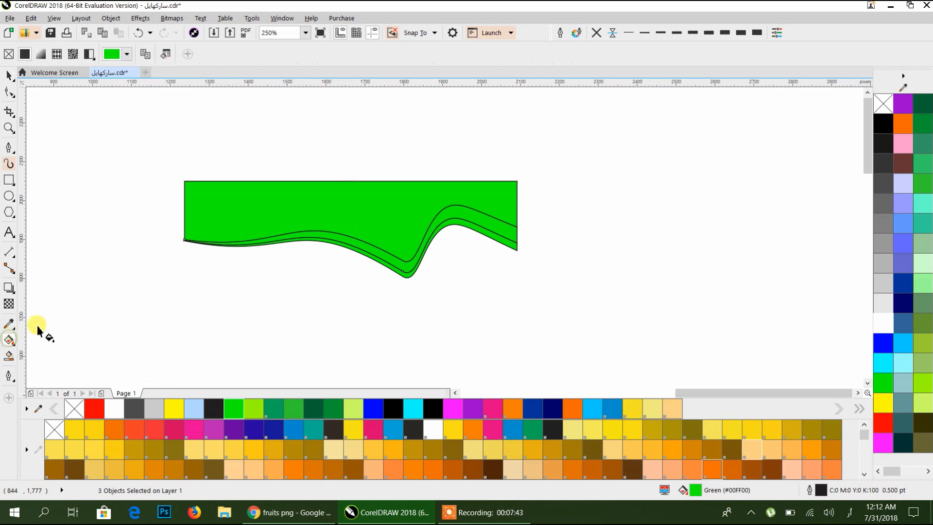
{"action": "left_click", "coordinate": [47, 56]}
{"action": "left_click", "coordinate": [161, 55]}
{"action": "left_click_drag", "start_coordinate": [365, 235], "coordinate": [481, 278]}
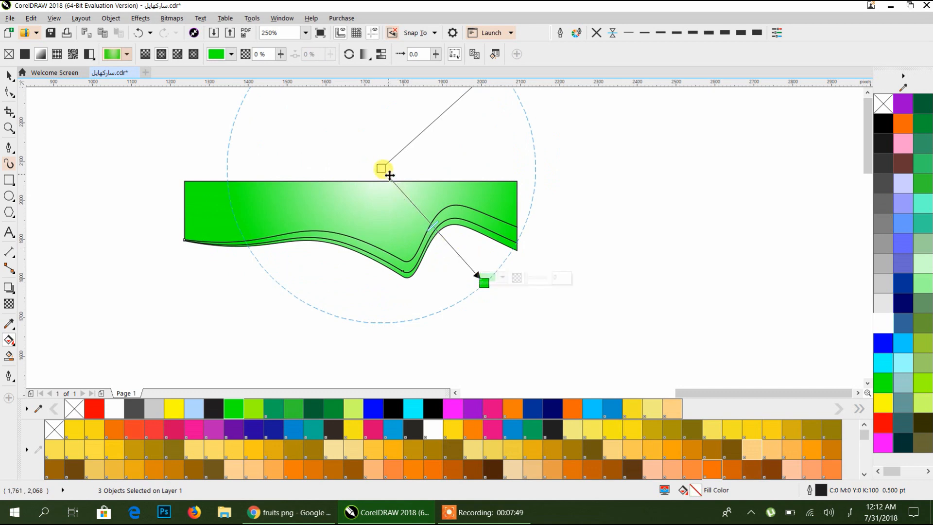
{"action": "left_click_drag", "start_coordinate": [377, 168], "coordinate": [443, 176]}
{"action": "left_click", "coordinate": [883, 381]}
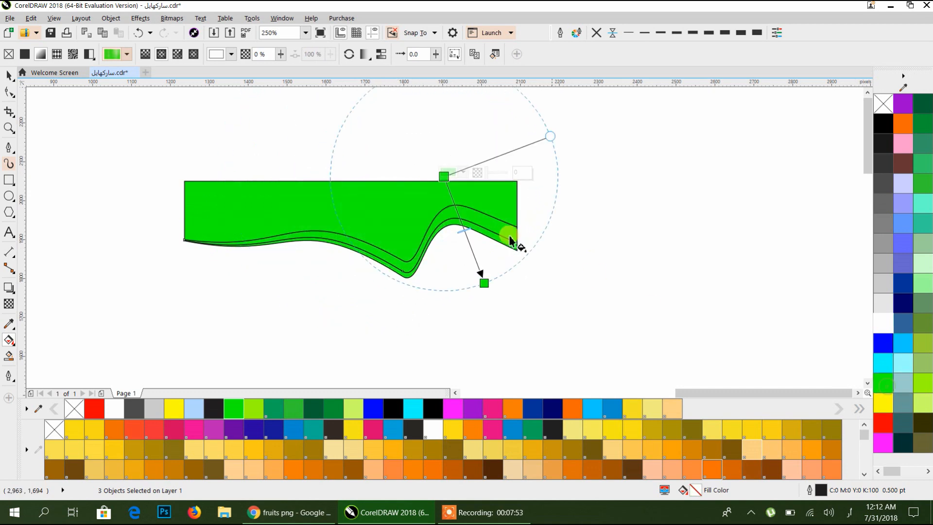
- Set the fountain fill's outer colour to medium green and centre the gradient over the right part of the header
{"action": "left_click", "coordinate": [484, 283]}
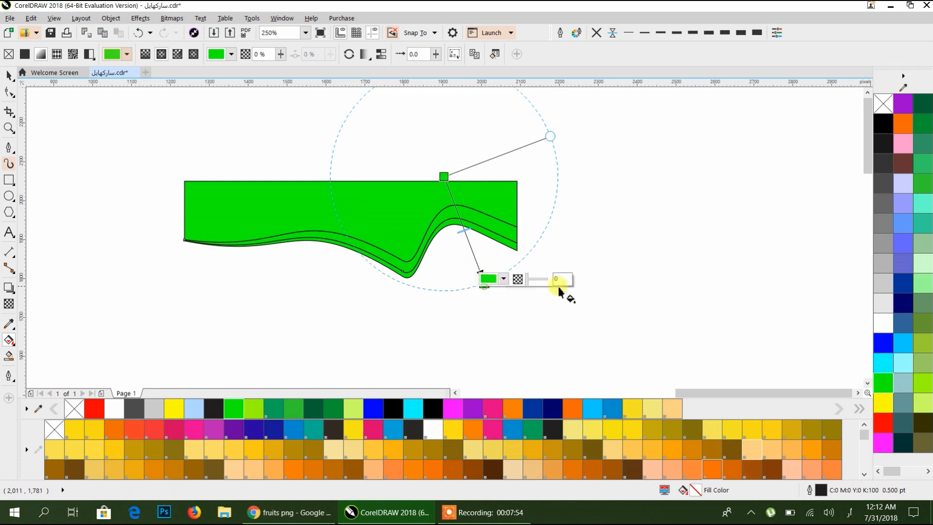
{"action": "left_click", "coordinate": [322, 406]}
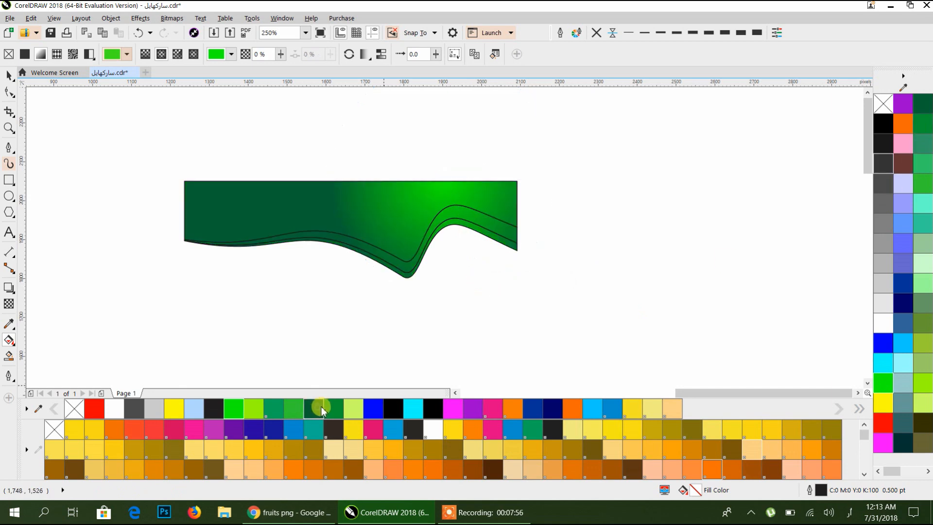
{"action": "left_click", "coordinate": [287, 411]}
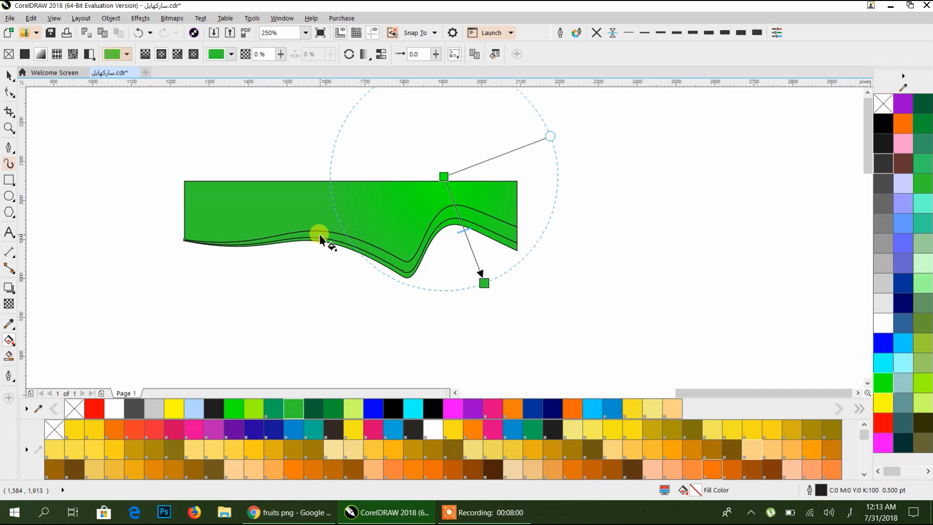
{"action": "left_click_drag", "start_coordinate": [247, 202], "coordinate": [343, 307]}
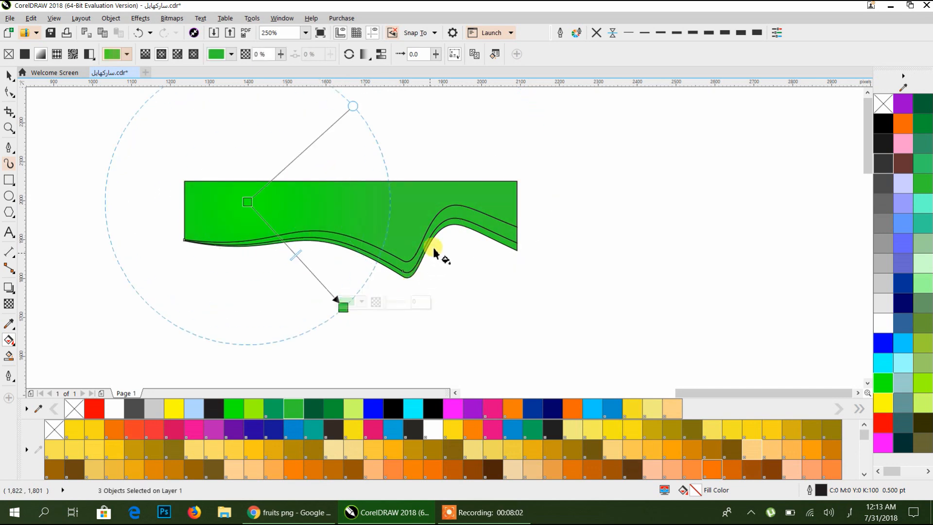
{"action": "left_click_drag", "start_coordinate": [458, 175], "coordinate": [615, 238]}
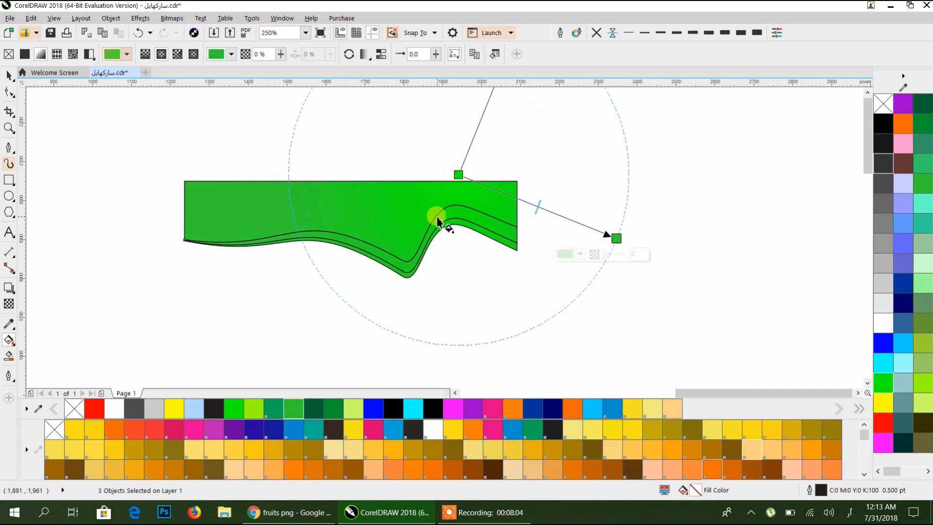
{"action": "left_click", "coordinate": [290, 238]}
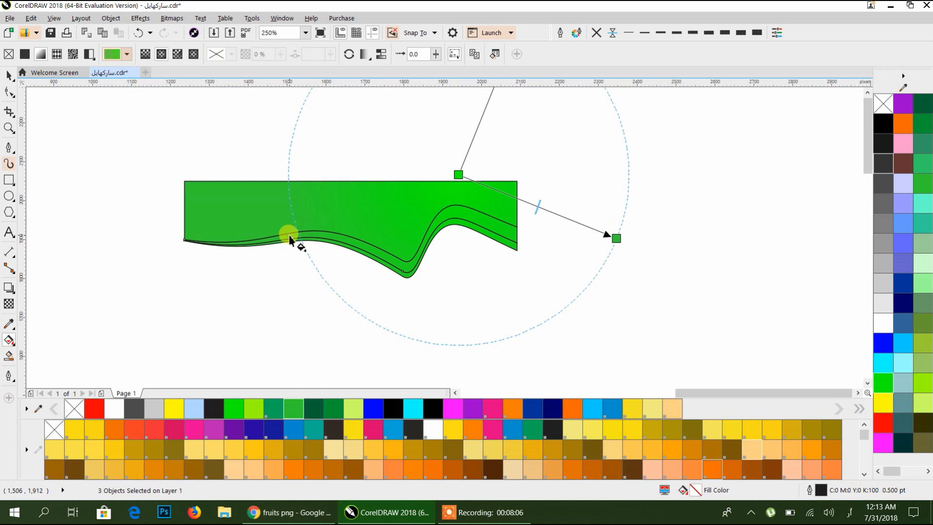
- Select the upper narrow band alone and move its fountain fill's centre towards the left end of the header
{"action": "left_click", "coordinate": [7, 76]}
{"action": "left_click", "coordinate": [79, 145]}
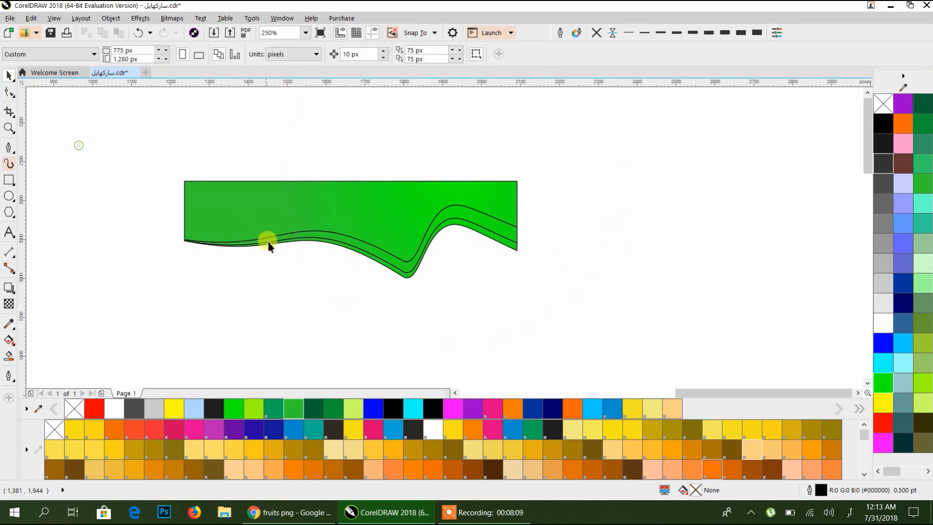
{"action": "left_click", "coordinate": [310, 238]}
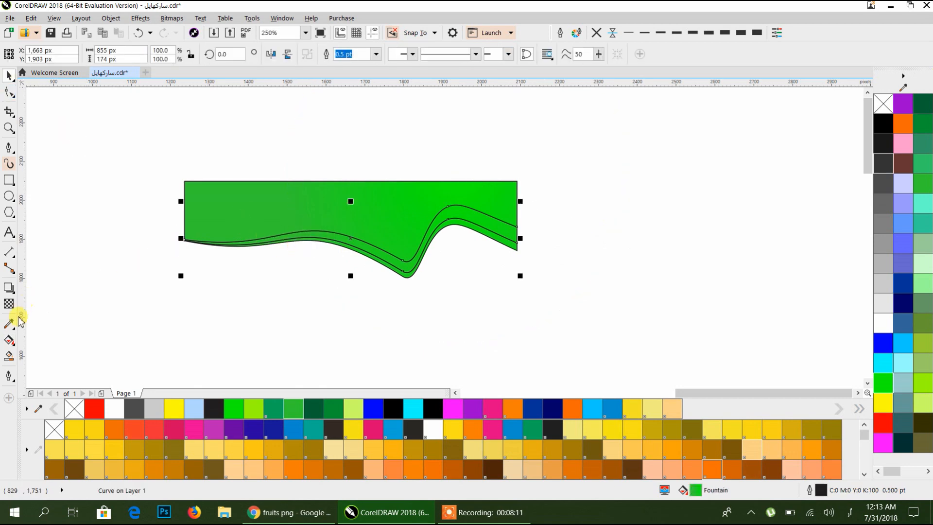
{"action": "left_click", "coordinate": [10, 342]}
{"action": "left_click_drag", "start_coordinate": [452, 174], "coordinate": [353, 304]}
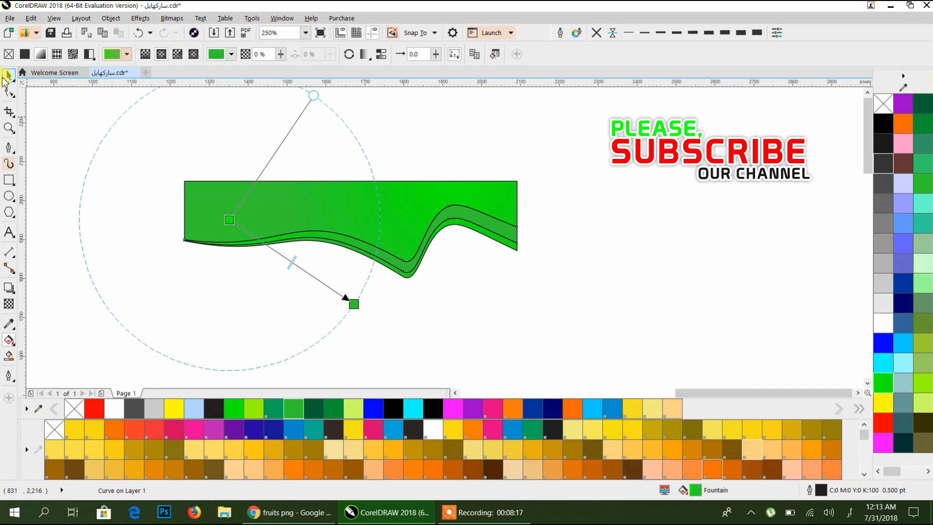
- Remove the outlines from all three wavy shapes and group the shapes
{"action": "left_click", "coordinate": [7, 76]}
{"action": "left_click_drag", "start_coordinate": [103, 126], "coordinate": [554, 301]}
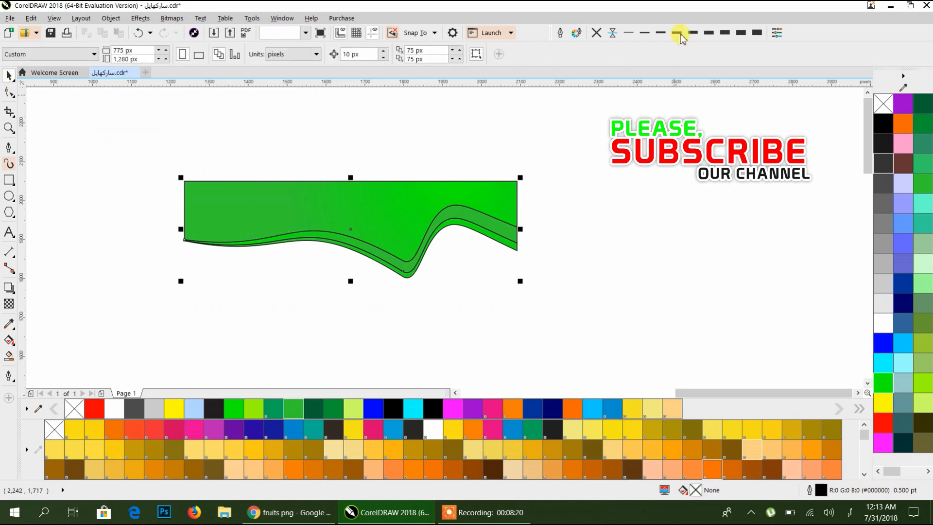
{"action": "left_click", "coordinate": [597, 34]}
{"action": "left_click", "coordinate": [579, 174]}
{"action": "left_click_drag", "start_coordinate": [574, 144], "coordinate": [139, 335]}
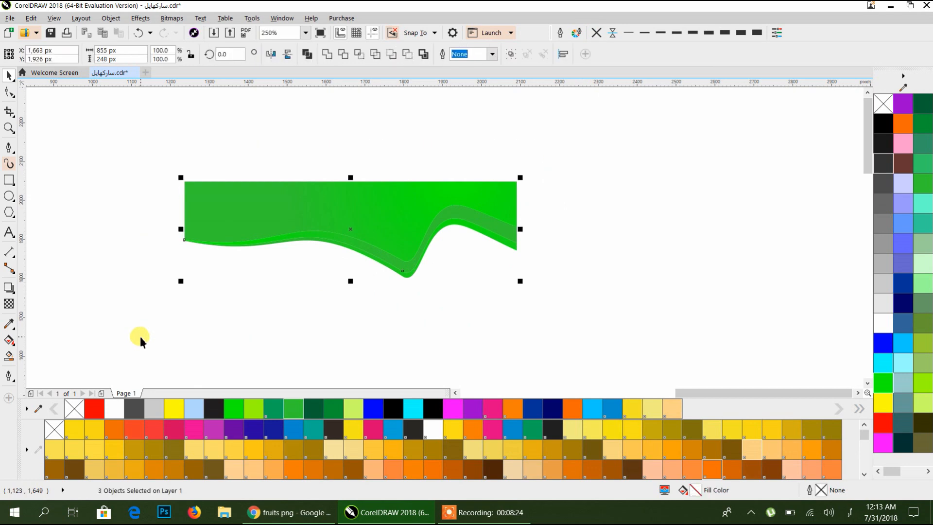
{"action": "key", "text": "ctrl+g"}
- PowerClip the wavy green group inside the page-sized rectangle
{"action": "scroll", "coordinate": [418, 248], "scroll_direction": "down", "scroll_amount": 2}
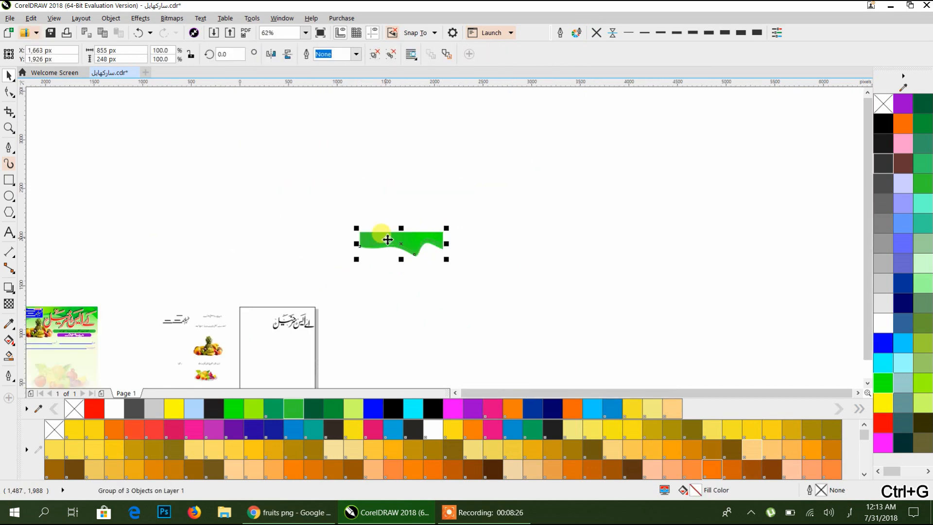
{"action": "right_click", "coordinate": [401, 233]}
{"action": "left_click", "coordinate": [249, 298]}
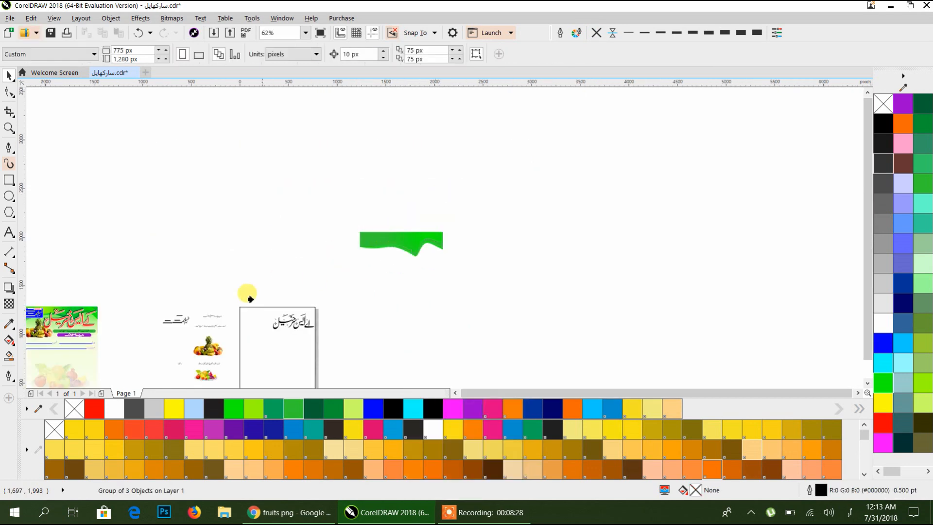
{"action": "left_click", "coordinate": [249, 340]}
{"action": "left_click_drag", "start_coordinate": [308, 322], "coordinate": [475, 262]}
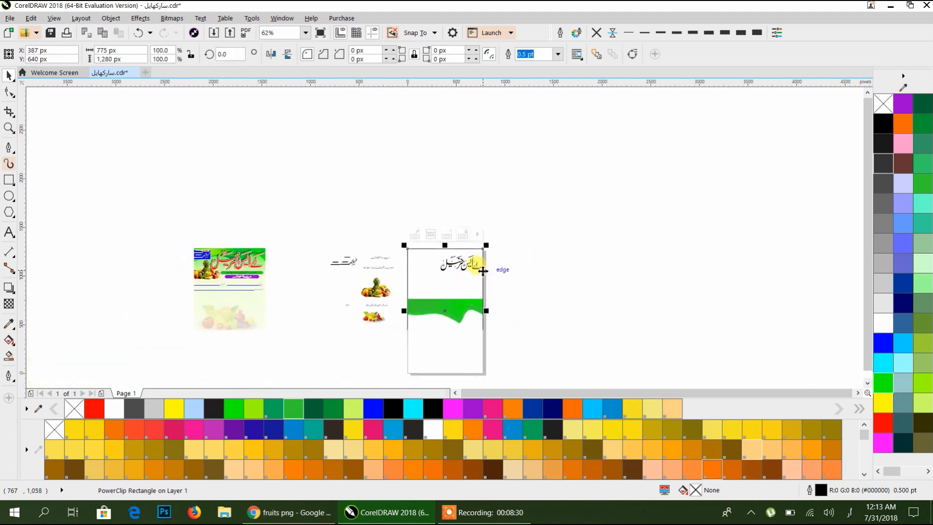
{"action": "left_click", "coordinate": [553, 296]}
{"action": "scroll", "coordinate": [467, 304], "scroll_direction": "up", "scroll_amount": 3}
- Undo the accidental move of the PowerClip rectangle, open its contents and move the wavy group up to the top of the page
{"action": "left_click", "coordinate": [481, 146]}
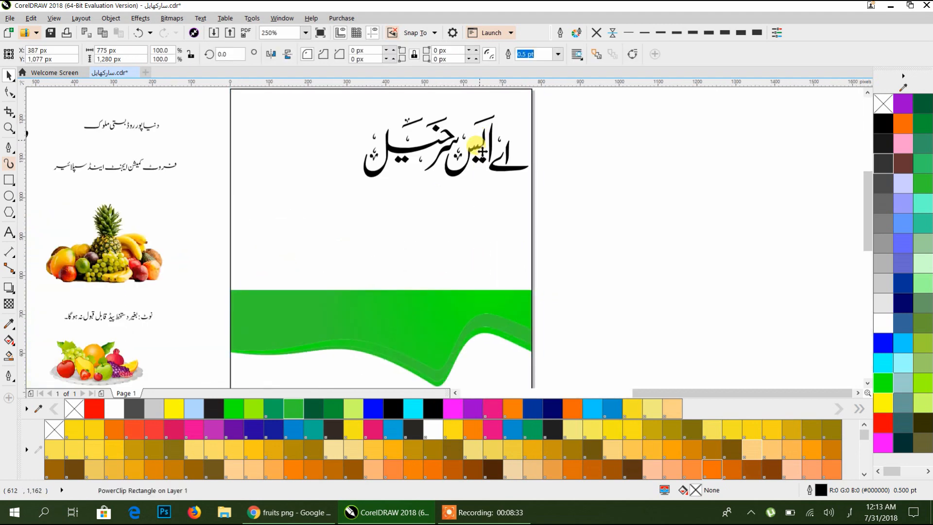
{"action": "key", "text": "ctrl+z"}
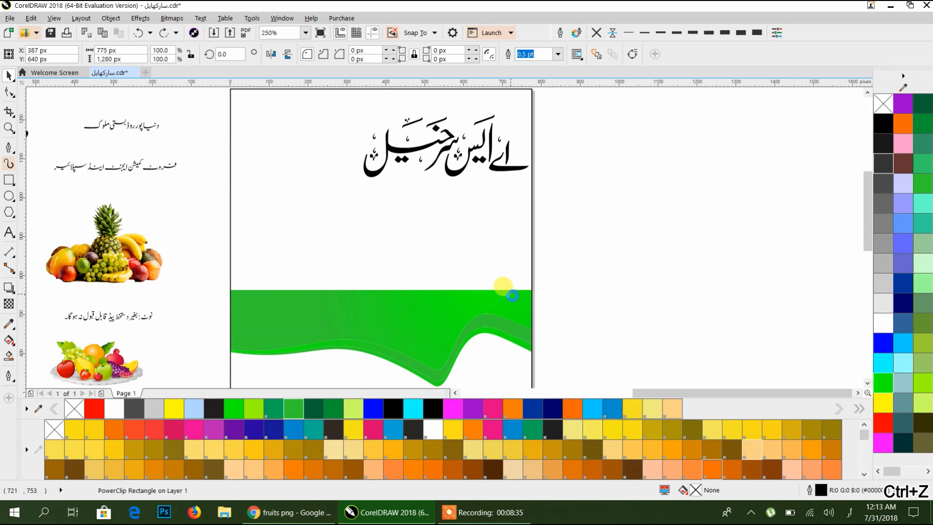
{"action": "left_click", "coordinate": [491, 327], "text": "ctrl"}
{"action": "left_click", "coordinate": [490, 328]}
{"action": "left_click_drag", "start_coordinate": [439, 293], "coordinate": [444, 109]}
{"action": "scroll", "coordinate": [430, 189], "scroll_direction": "up", "scroll_amount": 2}
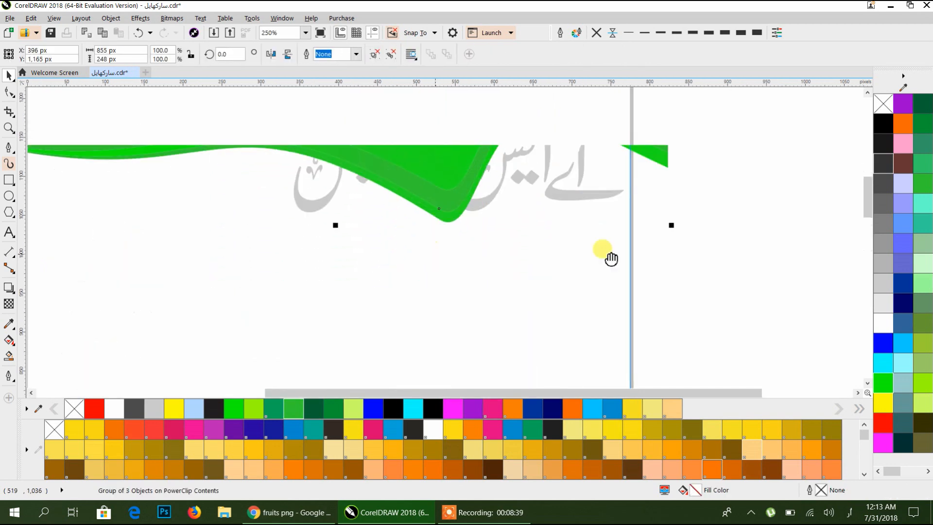
- Adjust the wavy group so it covers the page's top edge behind the heading, and finish editing the PowerClip contents
{"action": "scroll", "coordinate": [691, 245], "scroll_direction": "down", "scroll_amount": 2}
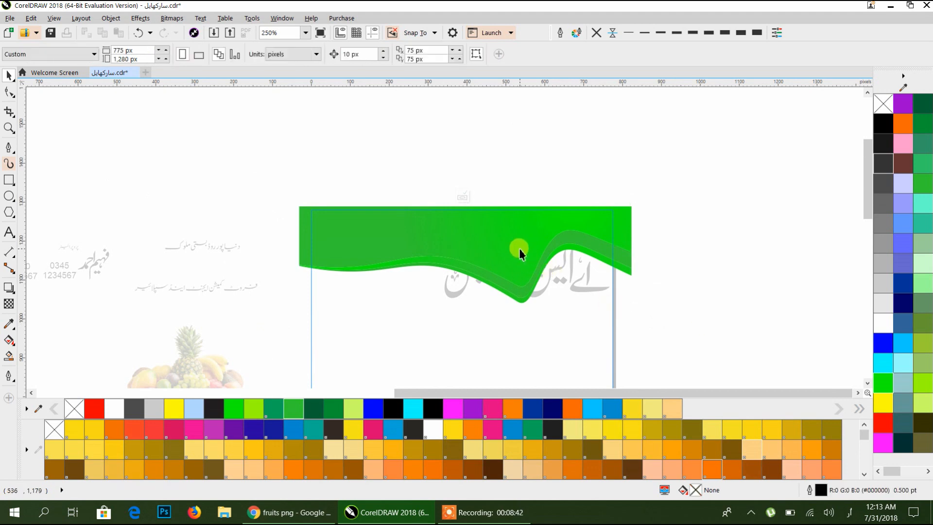
{"action": "left_click_drag", "start_coordinate": [519, 252], "coordinate": [525, 257]}
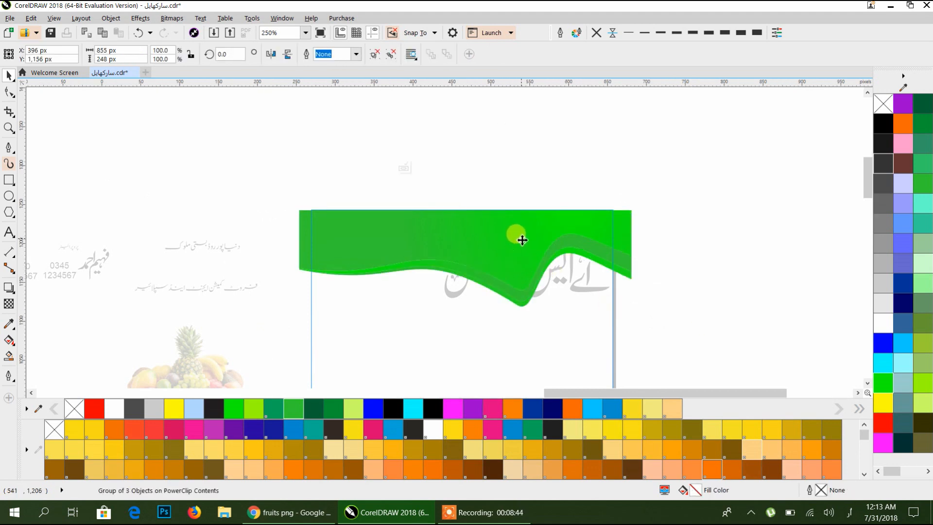
{"action": "scroll", "coordinate": [522, 240], "scroll_direction": "up", "scroll_amount": 2}
{"action": "left_click_drag", "start_coordinate": [514, 222], "coordinate": [515, 222]}
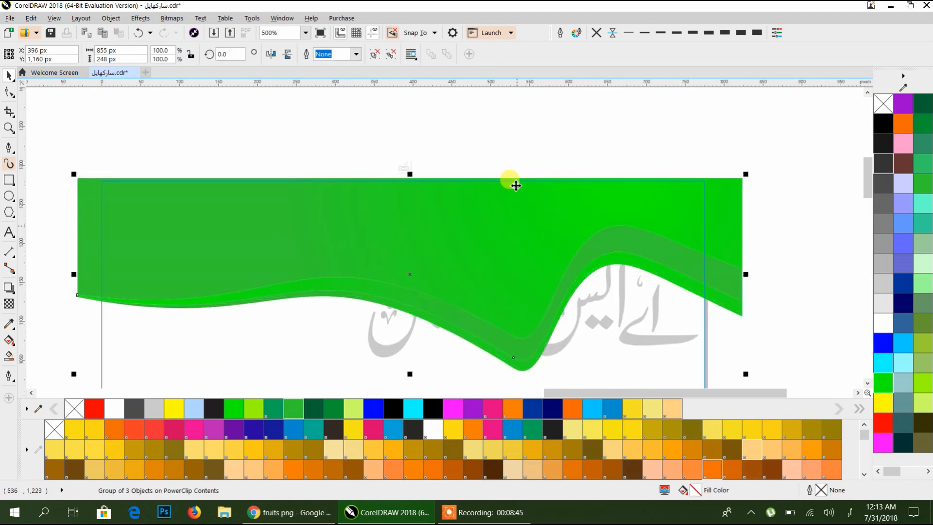
{"action": "left_click", "coordinate": [524, 119]}
{"action": "scroll", "coordinate": [492, 121], "scroll_direction": "down", "scroll_amount": 2}
{"action": "left_click", "coordinate": [674, 204]}
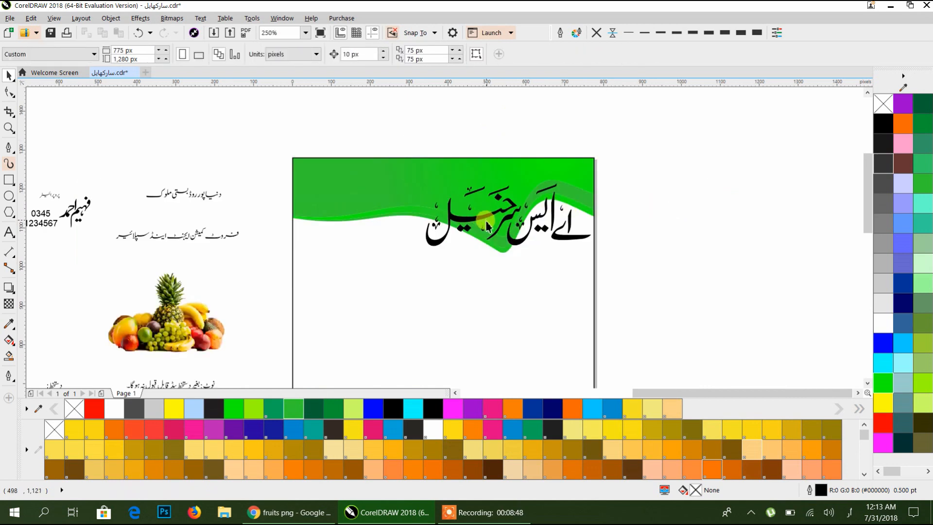
- Give the page rectangle an elliptical fountain fill centred slightly right of the middle and reaching well beyond the page's right edge
{"action": "scroll", "coordinate": [486, 301], "scroll_direction": "down", "scroll_amount": 2}
{"action": "scroll", "coordinate": [381, 241], "scroll_direction": "right", "scroll_amount": 1}
{"action": "left_click", "coordinate": [381, 242]}
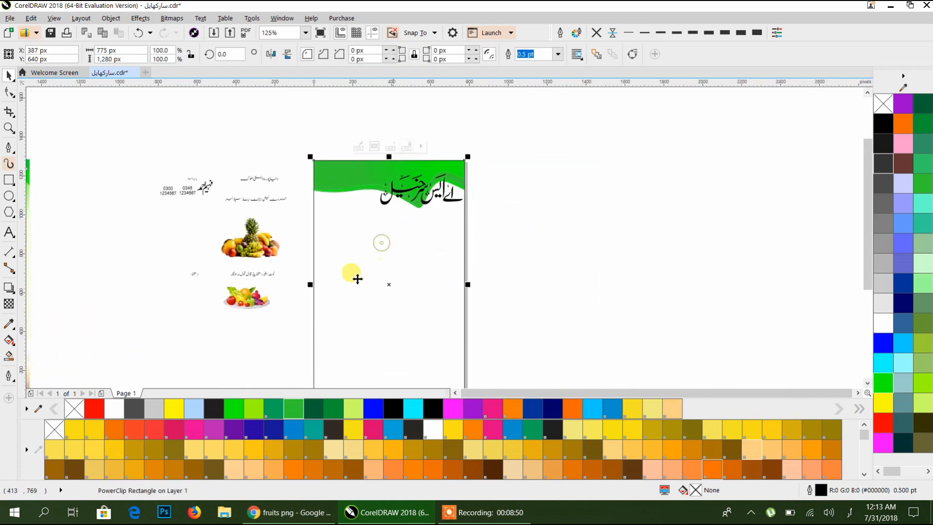
{"action": "scroll", "coordinate": [97, 330], "scroll_direction": "up", "scroll_amount": 2}
{"action": "left_click_drag", "start_coordinate": [100, 333], "coordinate": [268, 294]}
{"action": "scroll", "coordinate": [269, 293], "scroll_direction": "down", "scroll_amount": 2}
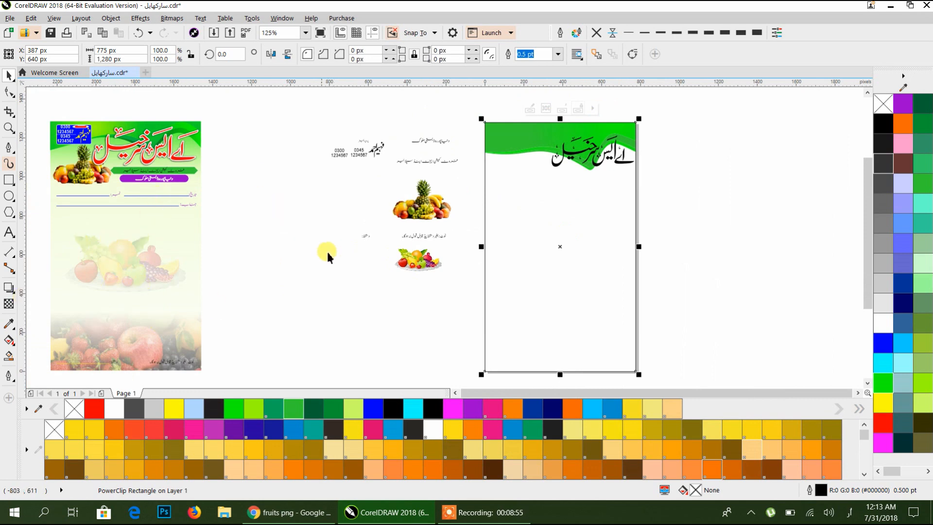
{"action": "scroll", "coordinate": [645, 239], "scroll_direction": "up", "scroll_amount": 2}
{"action": "left_click_drag", "start_coordinate": [645, 239], "coordinate": [518, 317]}
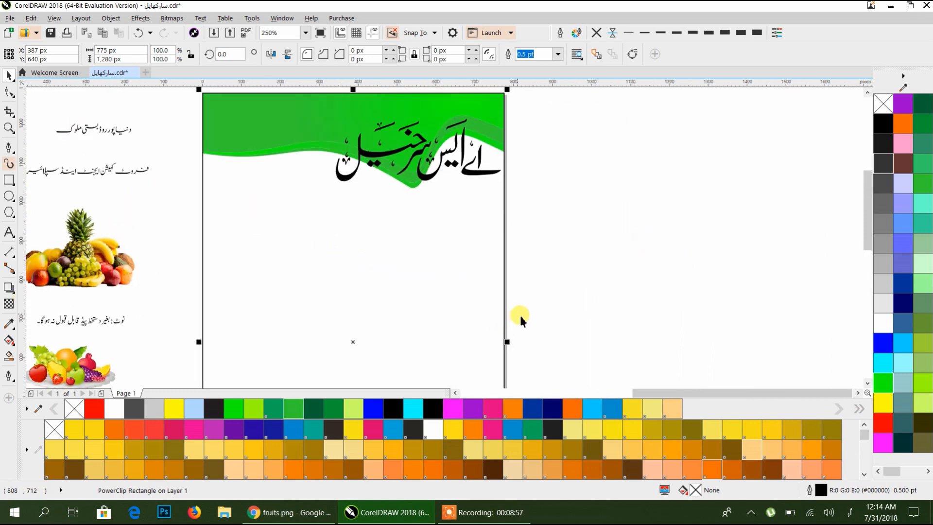
{"action": "left_click", "coordinate": [8, 341]}
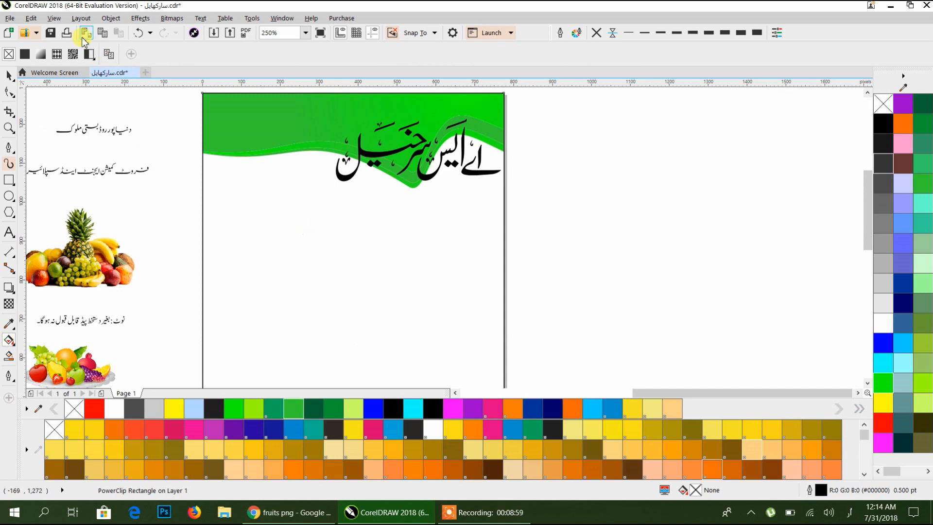
{"action": "left_click", "coordinate": [42, 55]}
{"action": "left_click", "coordinate": [161, 53]}
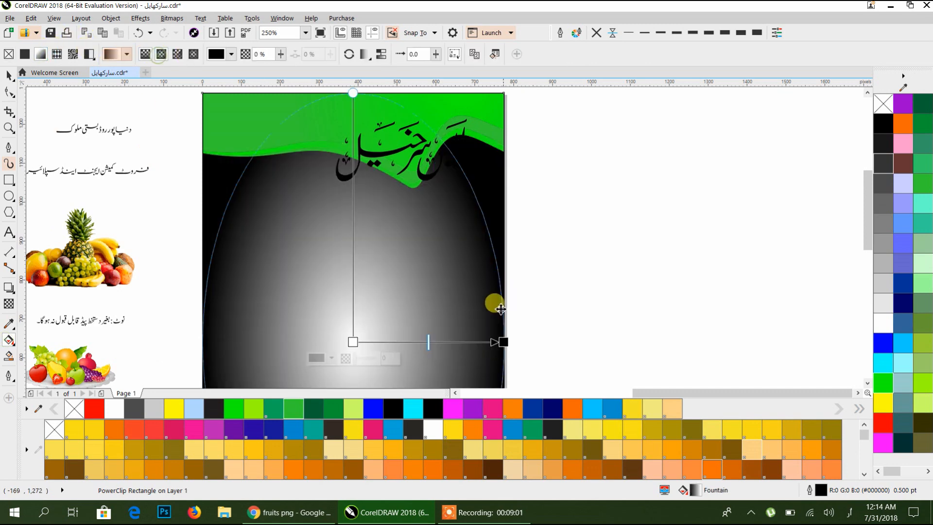
{"action": "left_click_drag", "start_coordinate": [460, 337], "coordinate": [704, 364]}
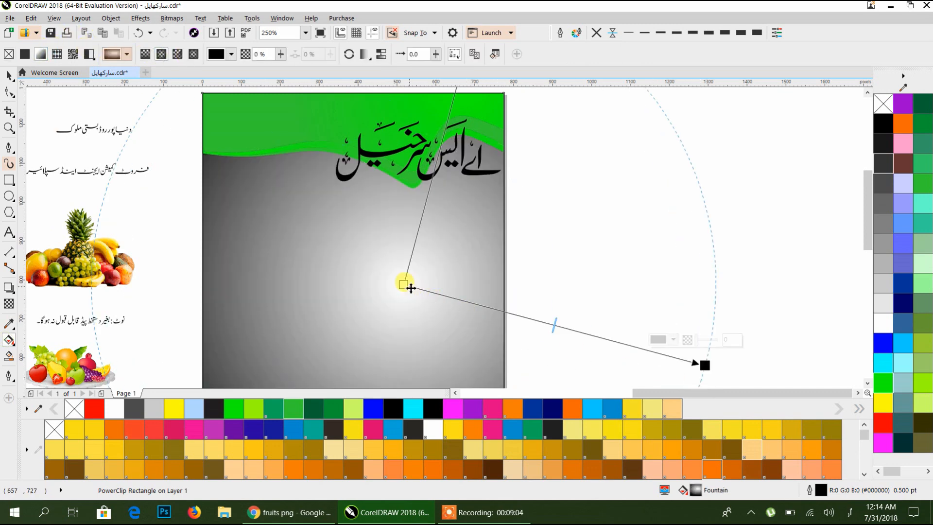
- Set the page gradient's centre to pale yellow and its outer end to white, and recentre the gradient on the page
{"action": "left_click", "coordinate": [476, 450]}
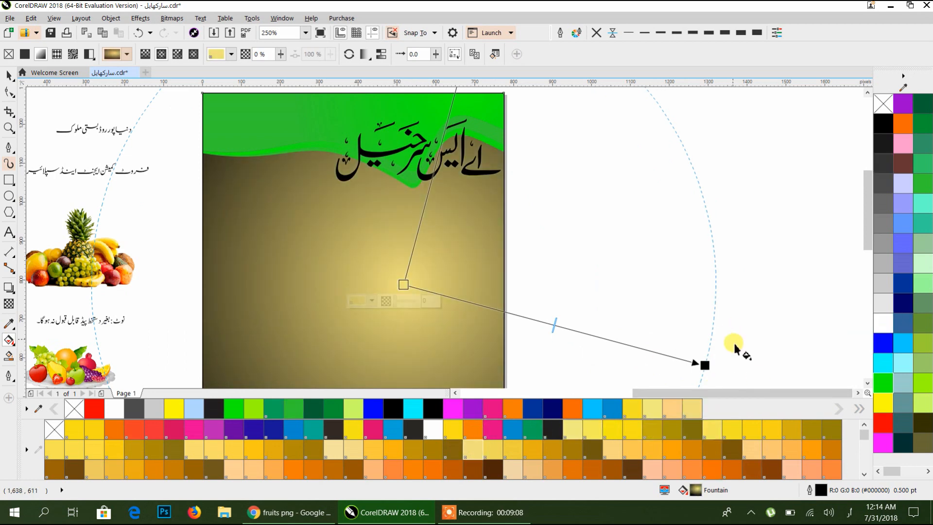
{"action": "left_click", "coordinate": [882, 323]}
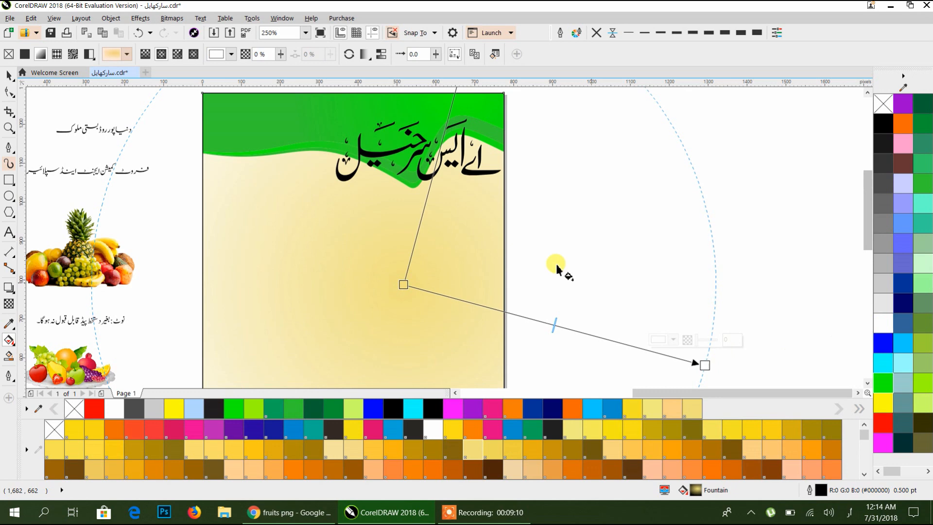
{"action": "scroll", "coordinate": [519, 256], "scroll_direction": "down", "scroll_amount": 2}
{"action": "left_click_drag", "start_coordinate": [461, 269], "coordinate": [427, 304]}
- Recolour the page gradient with lime green at the centre and light yellow-green at the outer end
{"action": "left_click", "coordinate": [253, 410]}
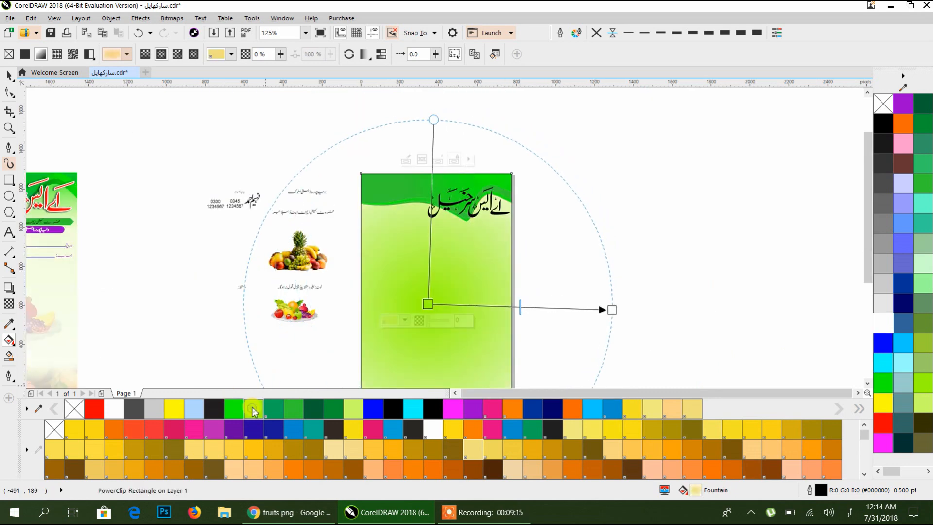
{"action": "left_click_drag", "start_coordinate": [253, 410], "coordinate": [612, 309]}
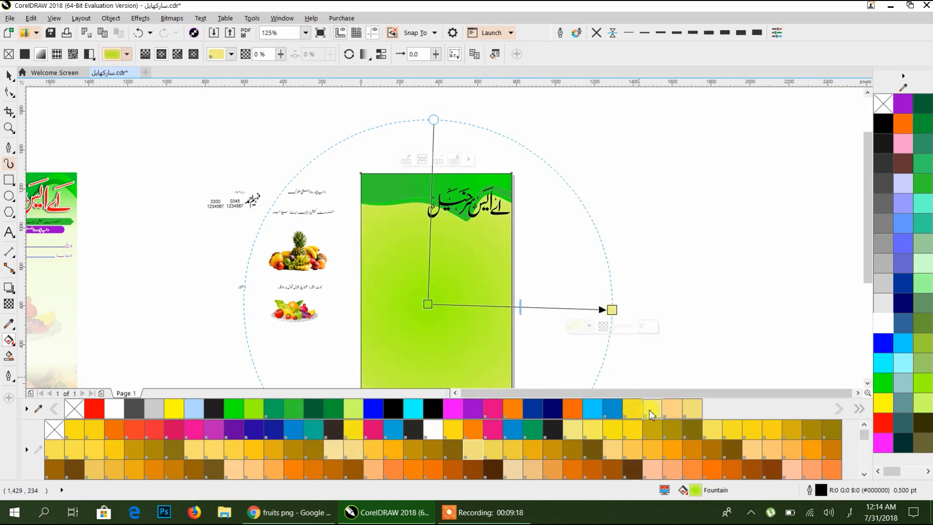
{"action": "left_click", "coordinate": [357, 411]}
{"action": "left_click", "coordinate": [427, 304]}
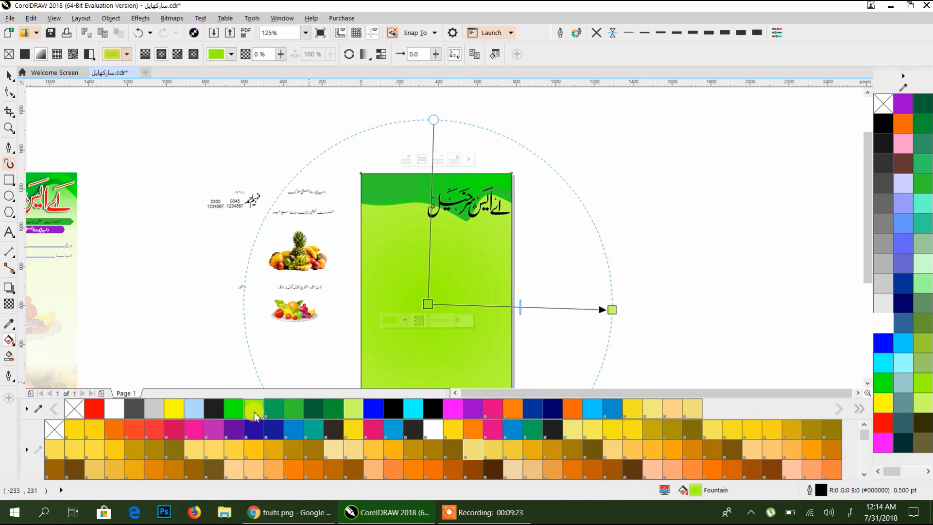
- Recolour the page gradient with yellow at the centre and lime green at the outer end, and pull the outer end closer to the page
{"action": "left_click", "coordinate": [95, 449]}
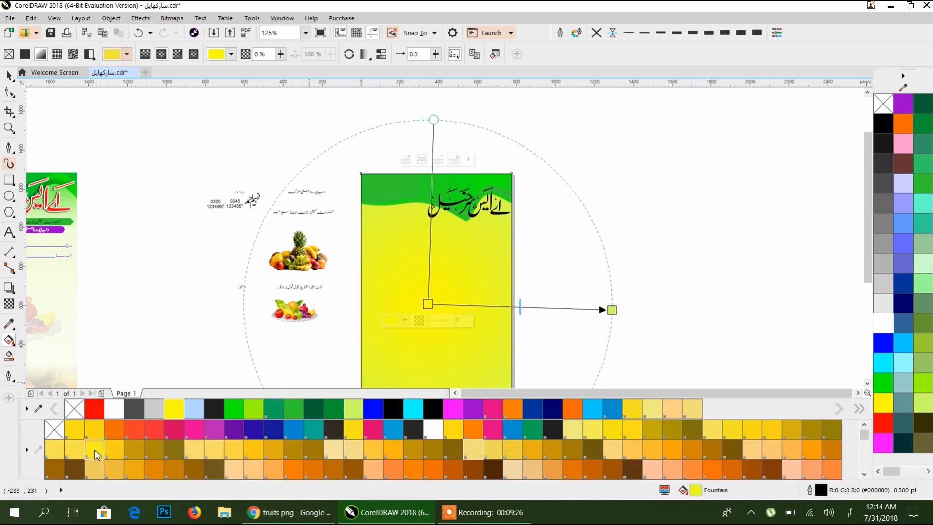
{"action": "left_click", "coordinate": [612, 310]}
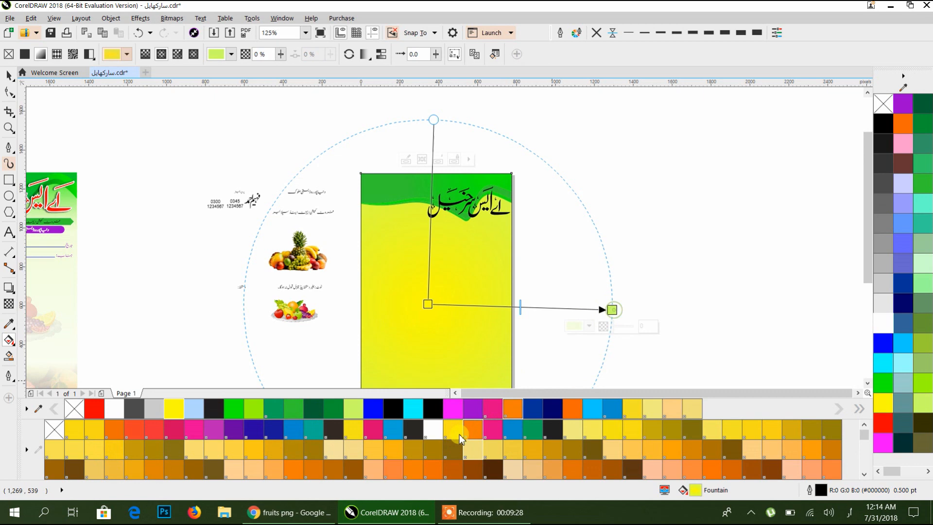
{"action": "left_click", "coordinate": [254, 408]}
{"action": "left_click_drag", "start_coordinate": [610, 310], "coordinate": [564, 316]}
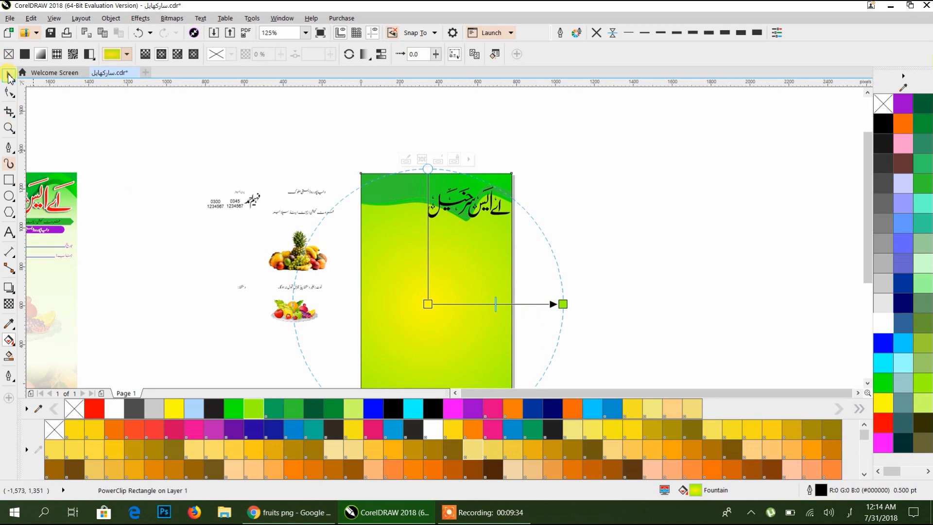
{"action": "left_click", "coordinate": [9, 76]}
- Lighten the page gradient with white and tint it slightly with black
{"action": "scroll", "coordinate": [437, 309], "scroll_direction": "down", "scroll_amount": 3}
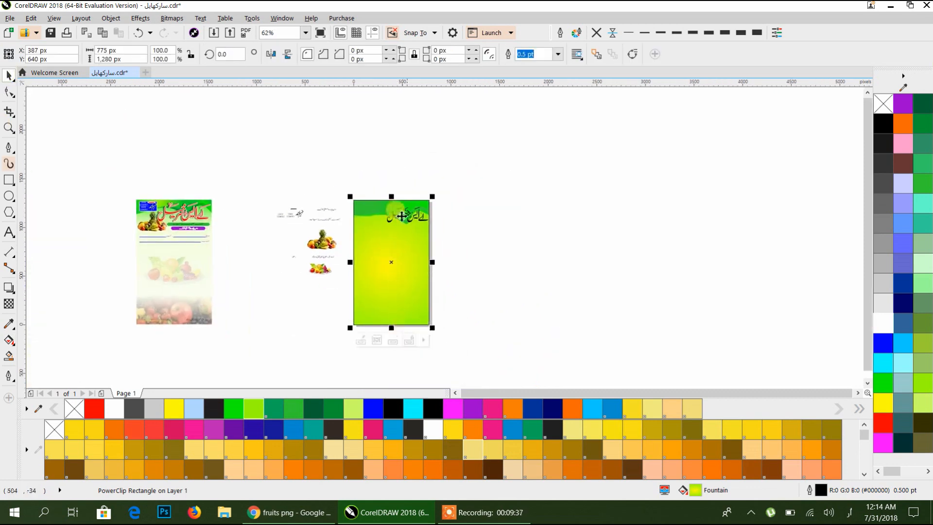
{"action": "scroll", "coordinate": [404, 297], "scroll_direction": "up", "scroll_amount": 3}
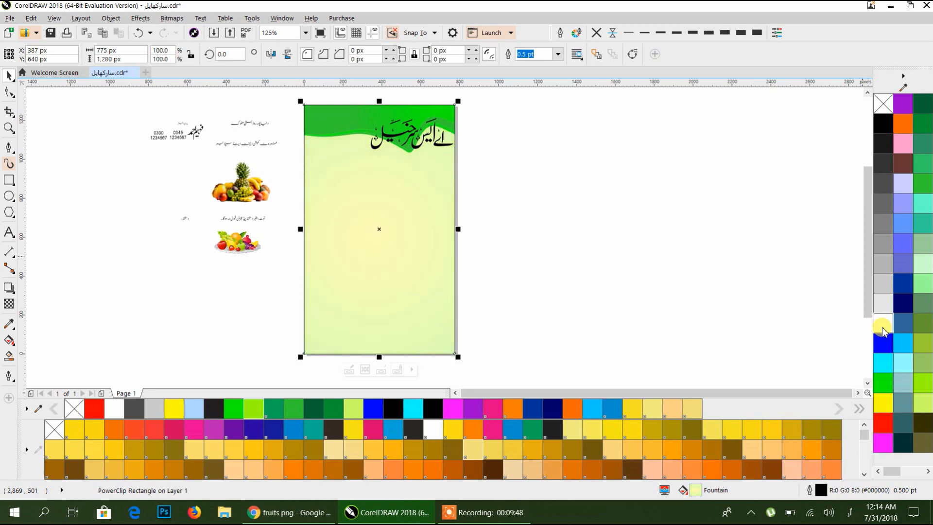
{"action": "left_click", "coordinate": [884, 127], "text": "ctrl"}
{"action": "left_click", "coordinate": [884, 127], "text": "ctrl"}
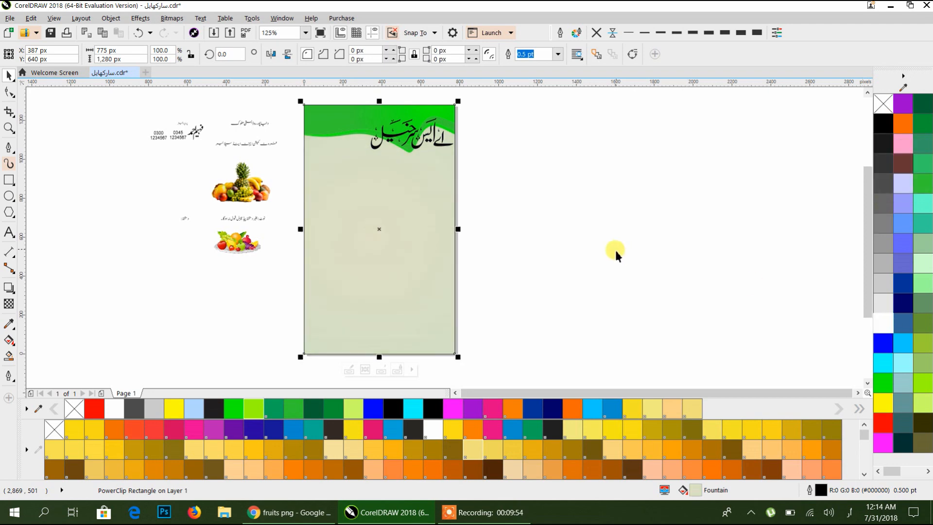
- Recolour the page gradient with white at the centre and lime green at the outer end
{"action": "left_click", "coordinate": [9, 341]}
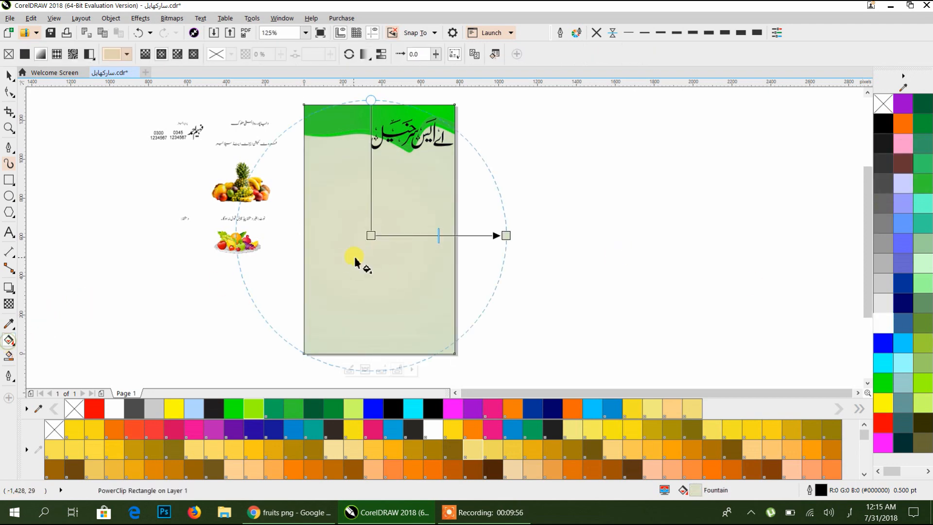
{"action": "left_click", "coordinate": [370, 236]}
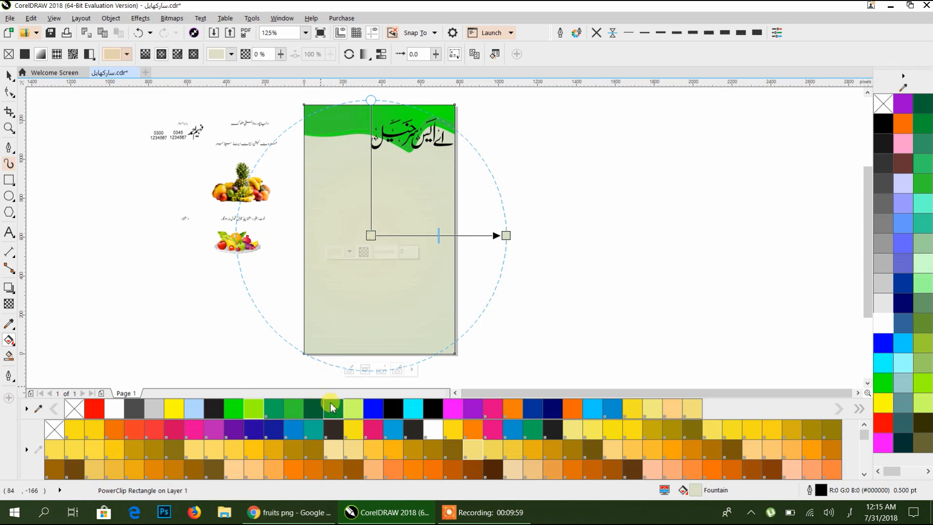
{"action": "left_click", "coordinate": [330, 408]}
{"action": "left_click", "coordinate": [505, 235]}
{"action": "left_click", "coordinate": [634, 408]}
{"action": "left_click", "coordinate": [371, 236]}
{"action": "left_click", "coordinate": [892, 320]}
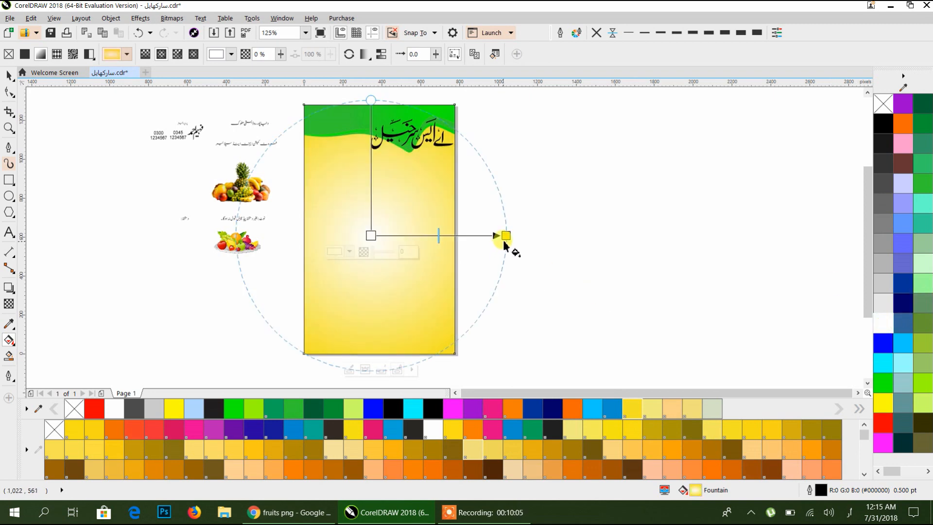
{"action": "left_click", "coordinate": [505, 235]}
{"action": "left_click", "coordinate": [253, 408]}
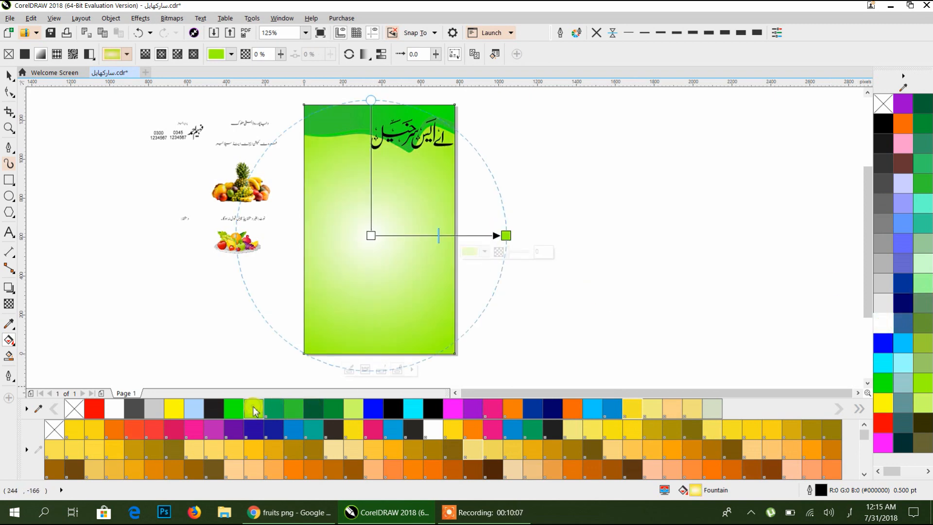
- Soften the whole page gradient by mixing white into it, and deselect the page rectangle
{"action": "left_click", "coordinate": [8, 75]}
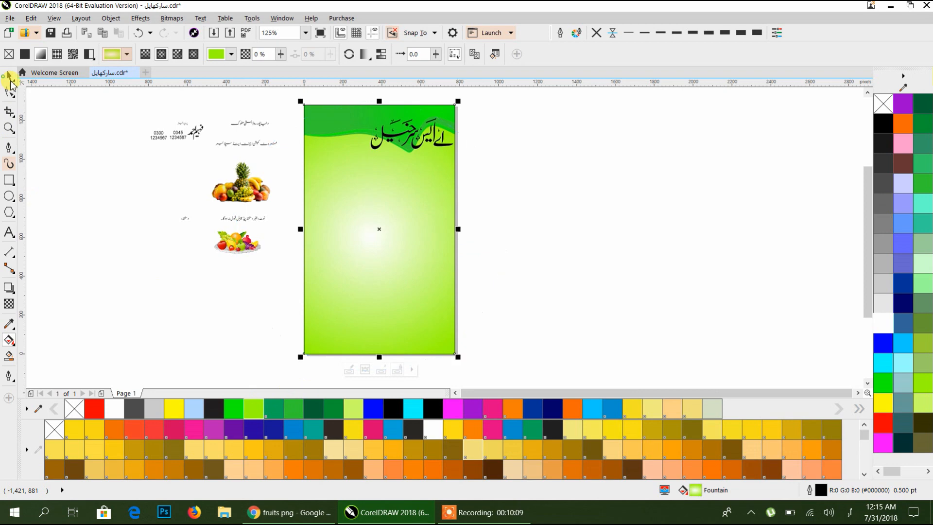
{"action": "left_click", "coordinate": [881, 331]}
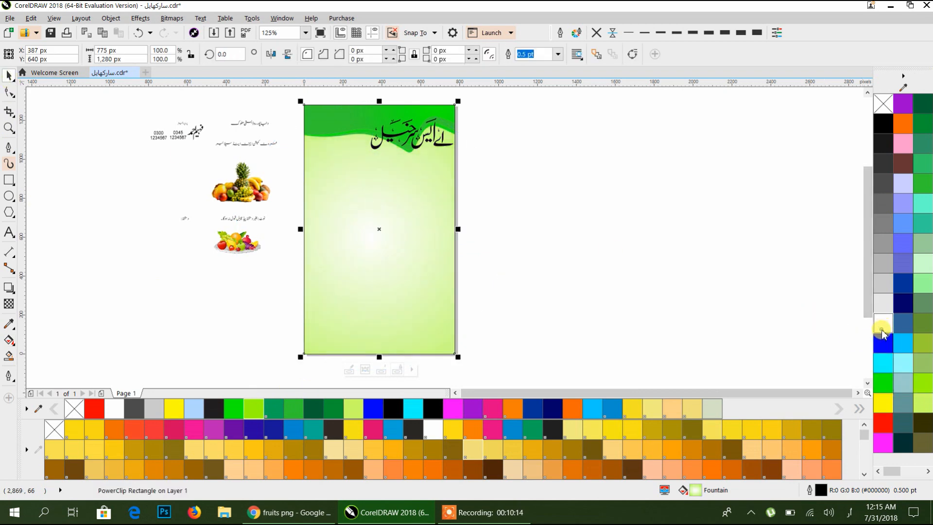
{"action": "left_click", "coordinate": [705, 284]}
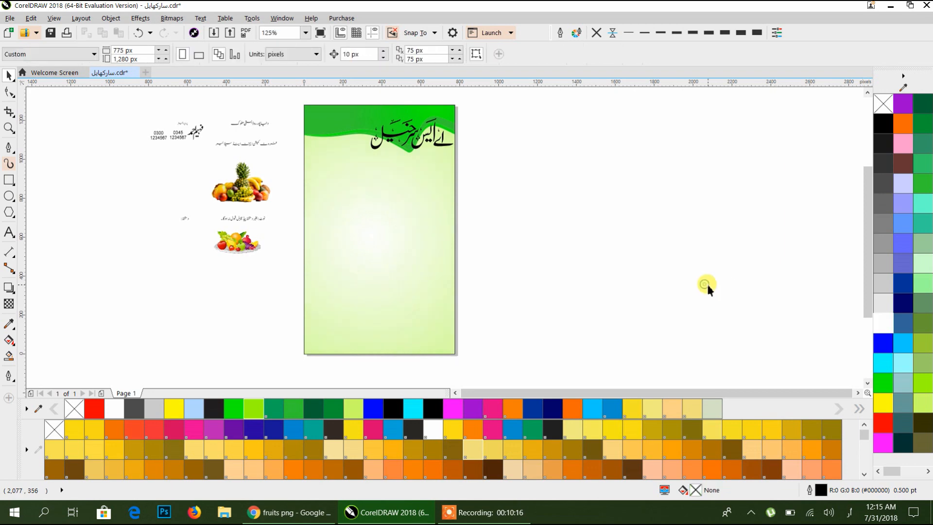
- Fill the heading with red and add a 3 pt outline with rounded corners, placed behind the fill and scaling with the object
{"action": "scroll", "coordinate": [465, 172], "scroll_direction": "up", "scroll_amount": 3}
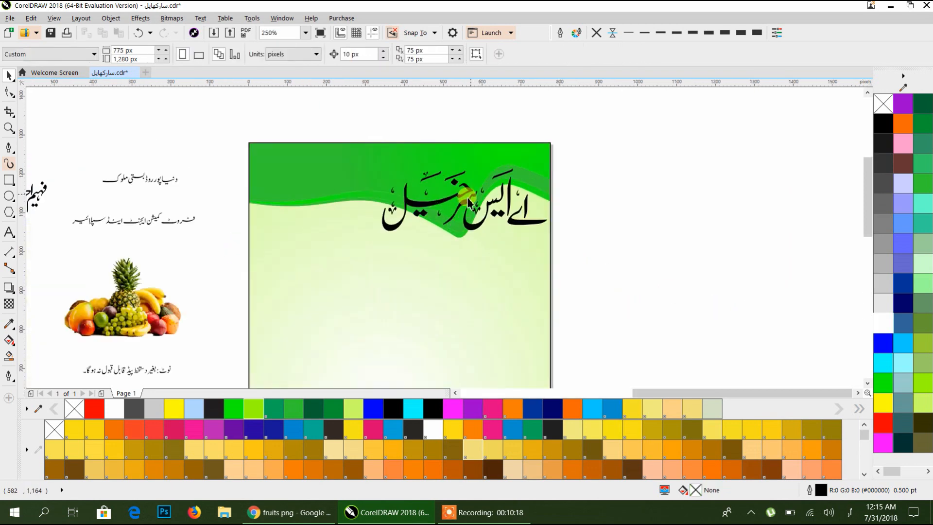
{"action": "left_click", "coordinate": [445, 201]}
{"action": "left_click", "coordinate": [883, 422]}
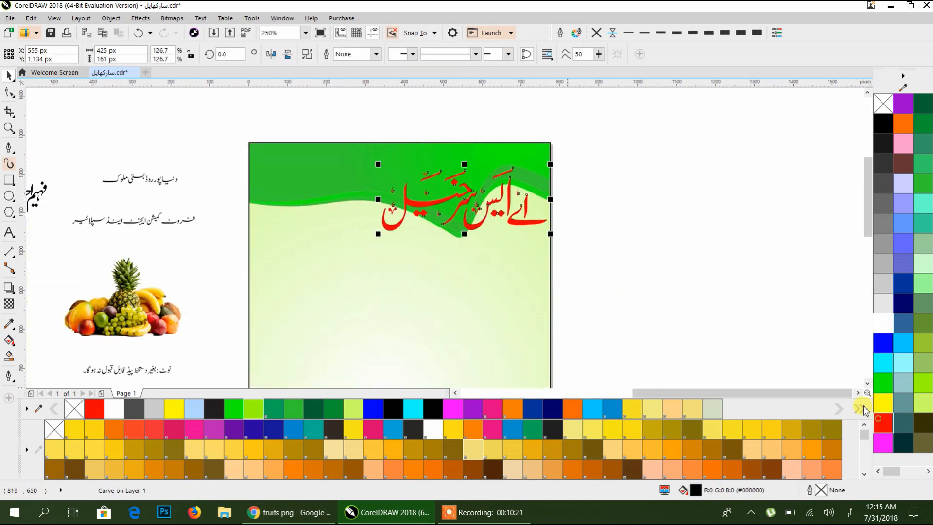
{"action": "left_click", "coordinate": [708, 34]}
{"action": "left_click", "coordinate": [560, 33]}
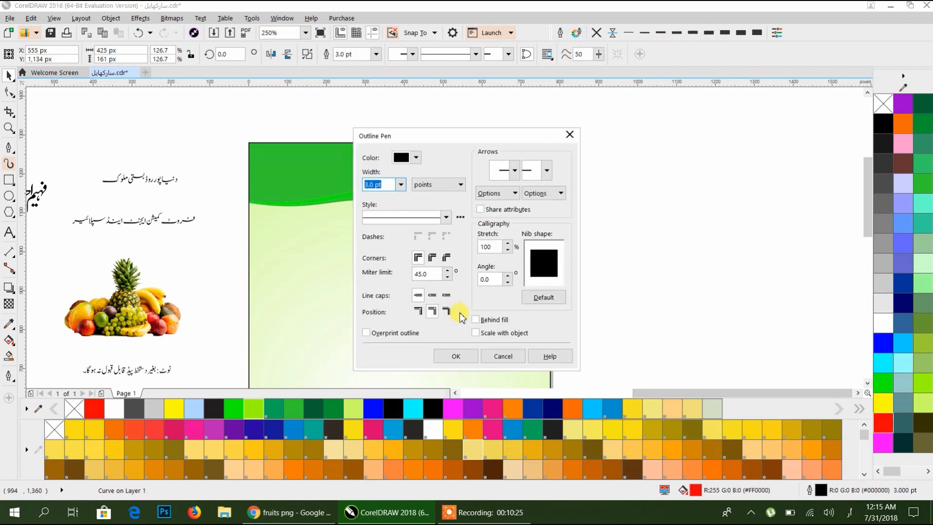
{"action": "left_click", "coordinate": [431, 257]}
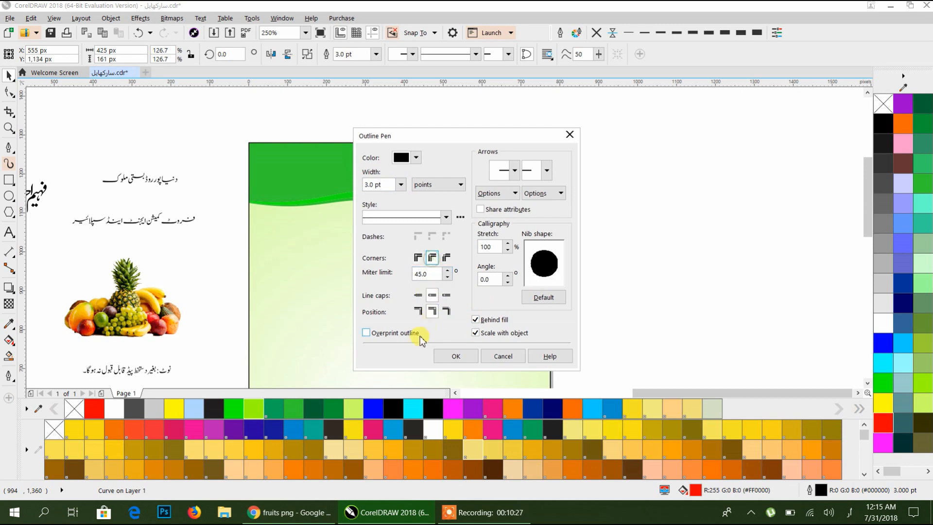
{"action": "left_click", "coordinate": [457, 357]}
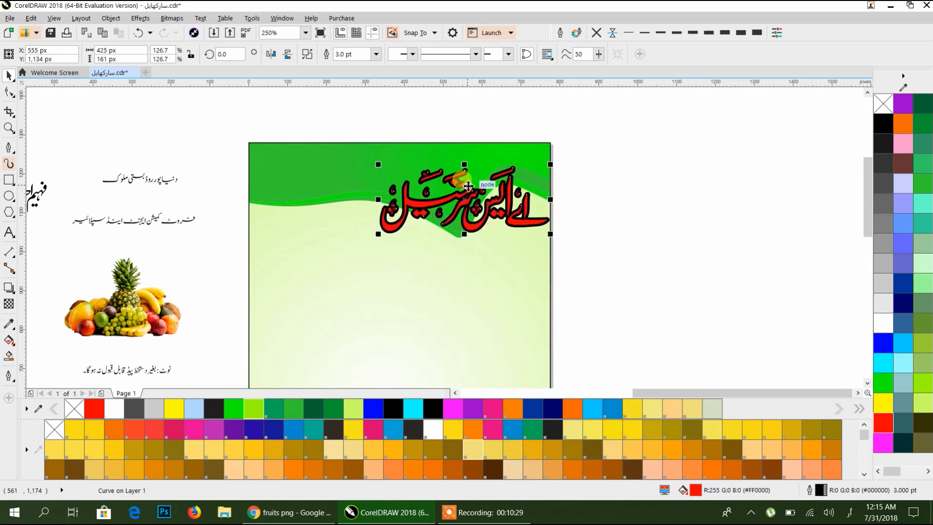
- Change the heading's outline to white and enlarge the heading to about 475 × 180 px
{"action": "scroll", "coordinate": [466, 185], "scroll_direction": "up", "scroll_amount": 2}
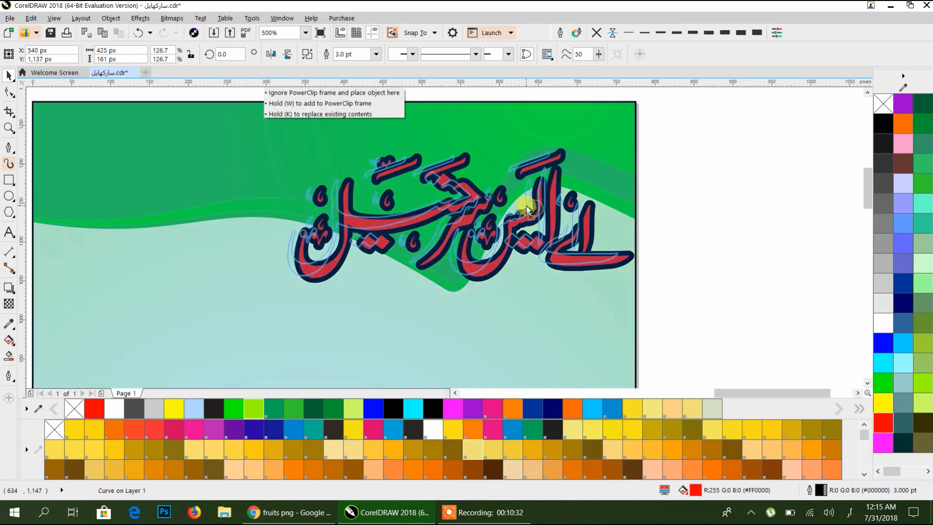
{"action": "right_click", "coordinate": [883, 323]}
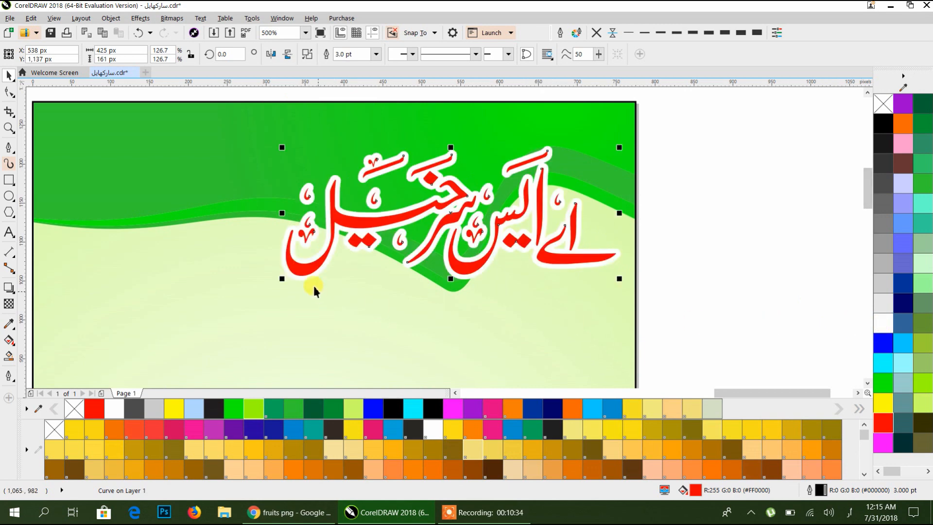
{"action": "left_click_drag", "start_coordinate": [281, 278], "coordinate": [240, 305]}
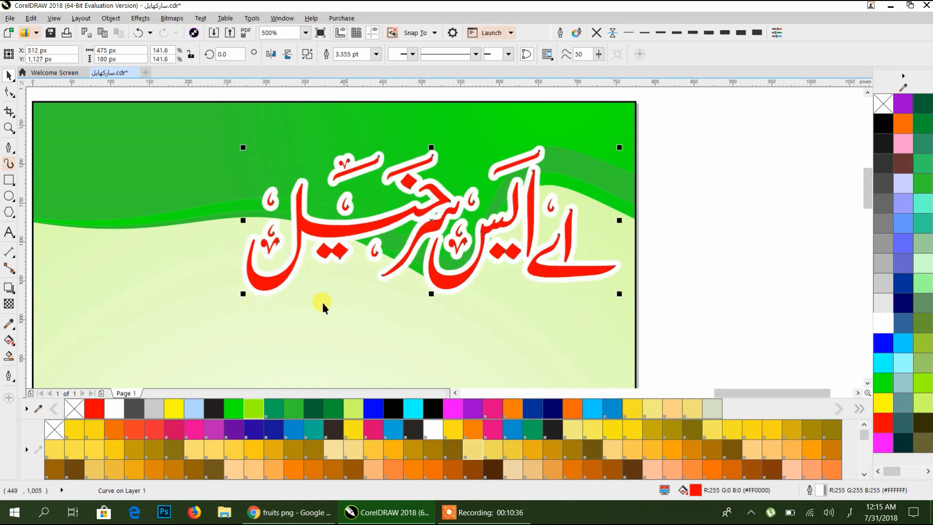
- Add a drop shadow falling down and to the right of the heading, with feathering 6 and opacity 80
{"action": "left_click", "coordinate": [9, 289]}
{"action": "left_click_drag", "start_coordinate": [431, 221], "coordinate": [481, 300]}
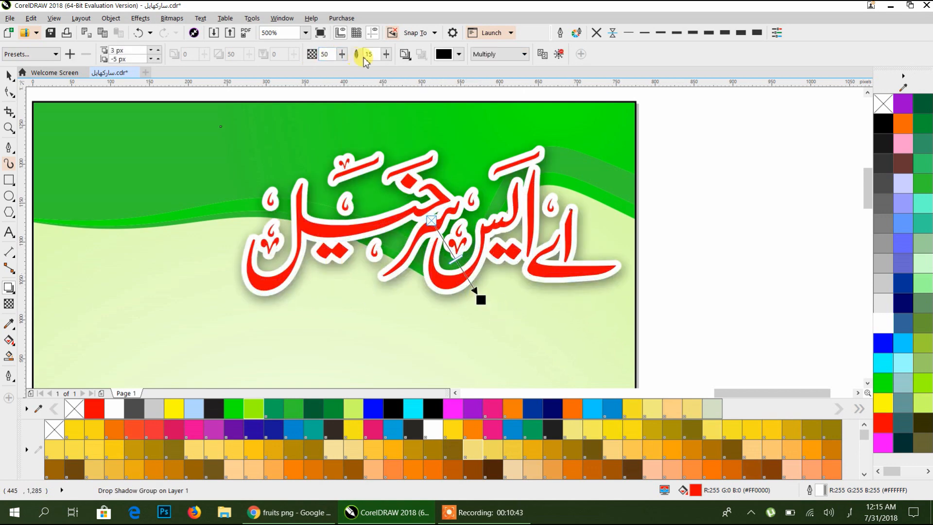
{"action": "type", "text": "6"}
{"action": "key", "text": "Return"}
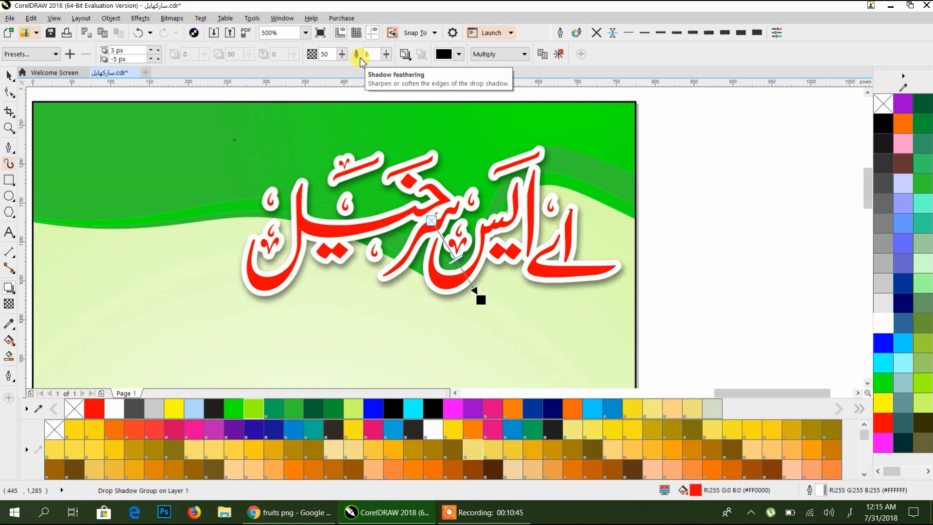
{"action": "left_click", "coordinate": [326, 54]}
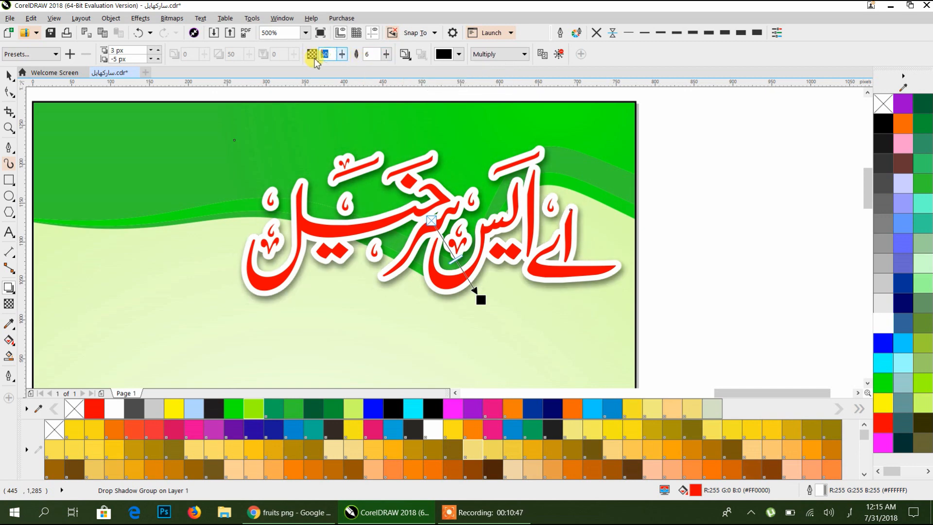
{"action": "type", "text": "80"}
{"action": "key", "text": "Return"}
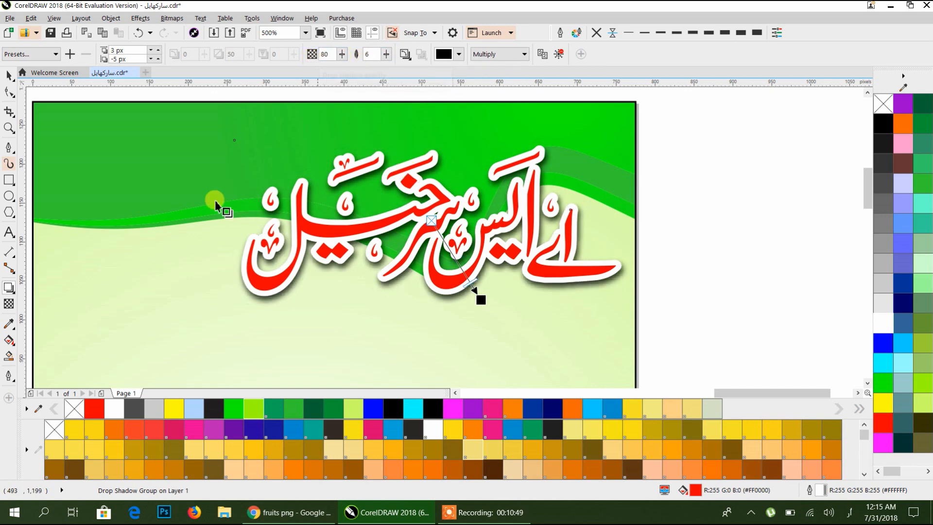
{"action": "left_click", "coordinate": [9, 75]}
{"action": "left_click", "coordinate": [661, 213]}
- Move the heading up within the green header and fine-tune its size and position near the page's right edge
{"action": "scroll", "coordinate": [659, 213], "scroll_direction": "down", "scroll_amount": 2}
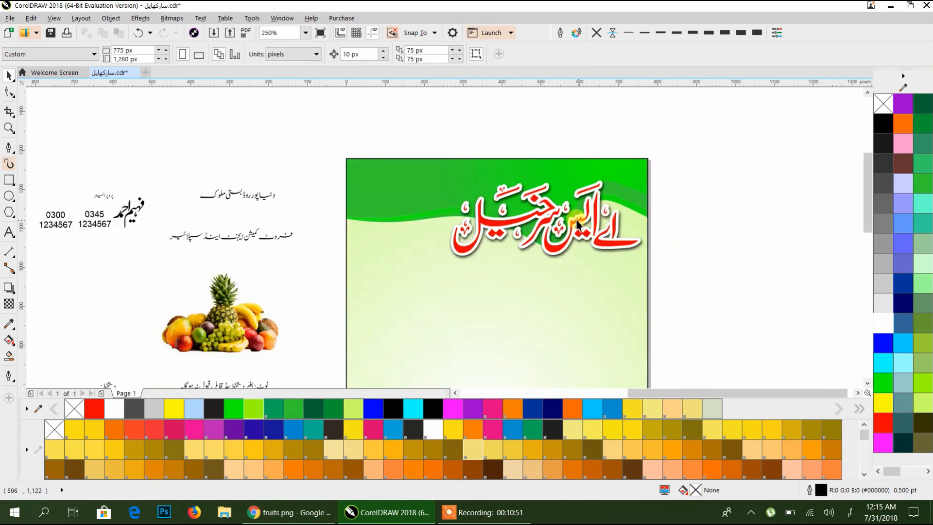
{"action": "scroll", "coordinate": [557, 195], "scroll_direction": "up", "scroll_amount": 2}
{"action": "scroll", "coordinate": [558, 197], "scroll_direction": "down", "scroll_amount": 1}
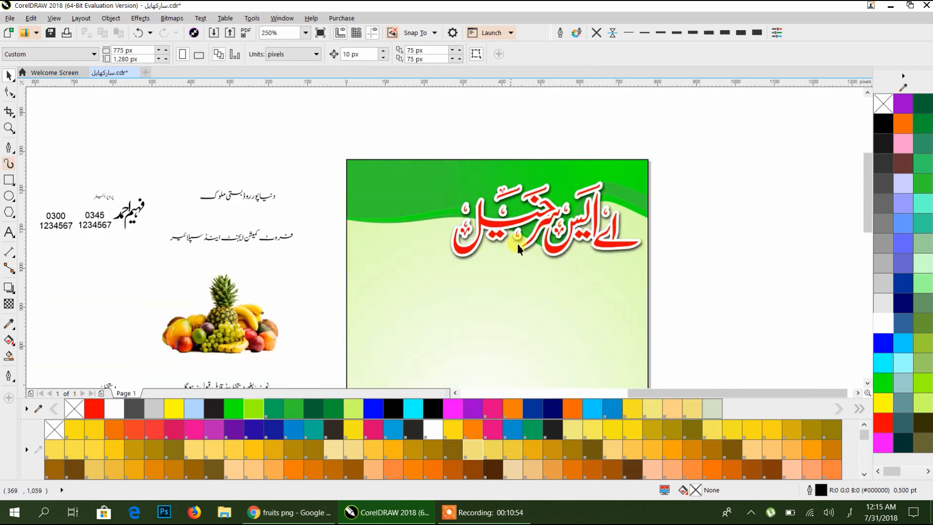
{"action": "left_click_drag", "start_coordinate": [596, 193], "coordinate": [590, 170]}
{"action": "scroll", "coordinate": [579, 220], "scroll_direction": "up", "scroll_amount": 1}
{"action": "mouse_move", "coordinate": [330, 252]}
{"action": "left_mouse_down"}
{"action": "mouse_move", "coordinate": [315, 258]}
{"action": "mouse_move", "coordinate": [324, 255]}
{"action": "left_mouse_up"}
{"action": "left_click_drag", "start_coordinate": [571, 221], "coordinate": [563, 217]}
{"action": "left_click", "coordinate": [744, 236]}
{"action": "left_click_drag", "start_coordinate": [697, 237], "coordinate": [699, 236]}
{"action": "left_click", "coordinate": [739, 231]}
{"action": "scroll", "coordinate": [384, 227], "scroll_direction": "down", "scroll_amount": 3}
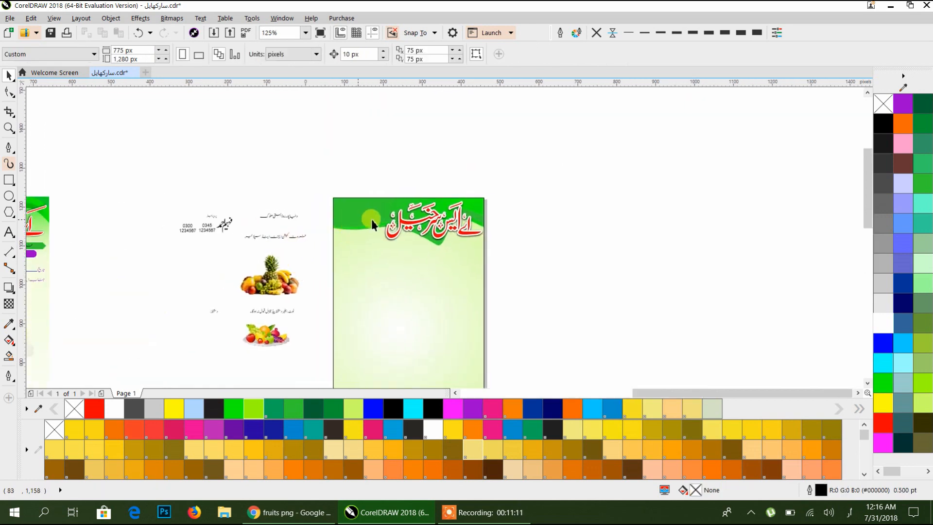
- Draw a rectangle about 189 × 121 px at the left end of the green header and move it up near the page's top edge
{"action": "scroll", "coordinate": [371, 220], "scroll_direction": "up", "scroll_amount": 4}
{"action": "mouse_move", "coordinate": [135, 124]}
{"action": "left_mouse_down"}
{"action": "mouse_move", "coordinate": [442, 315]}
{"action": "mouse_move", "coordinate": [431, 313]}
{"action": "left_mouse_up"}
{"action": "scroll", "coordinate": [430, 312], "scroll_direction": "down", "scroll_amount": 2}
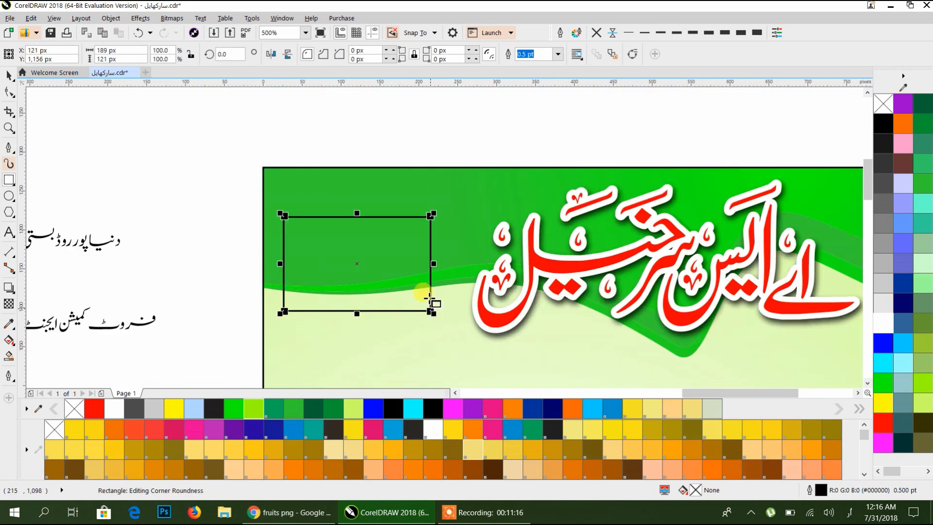
{"action": "left_click", "coordinate": [9, 75]}
{"action": "left_click_drag", "start_coordinate": [347, 264], "coordinate": [352, 236]}
{"action": "left_click", "coordinate": [373, 262]}
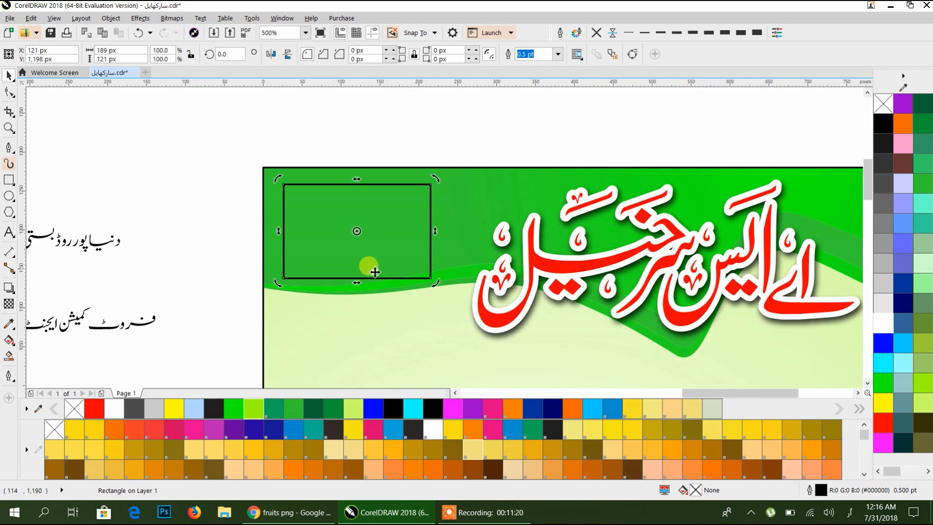
- Round all corners of the header rectangle to about 13 px
{"action": "left_click", "coordinate": [10, 90]}
{"action": "left_click_drag", "start_coordinate": [284, 184], "coordinate": [294, 186]}
{"action": "left_click", "coordinate": [9, 75]}
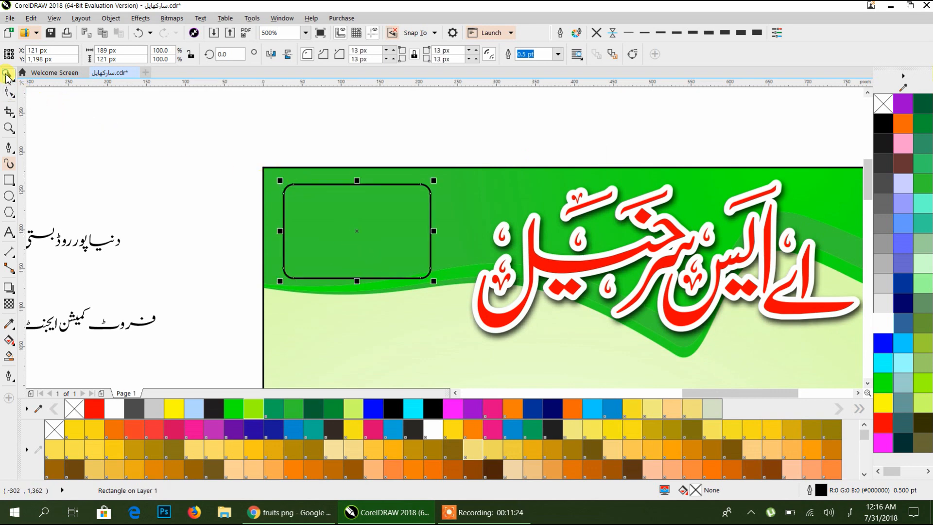
- Fill the rounded rectangle with PANTONE Reflex Blue C and make its outline white
{"action": "left_click", "coordinate": [274, 429]}
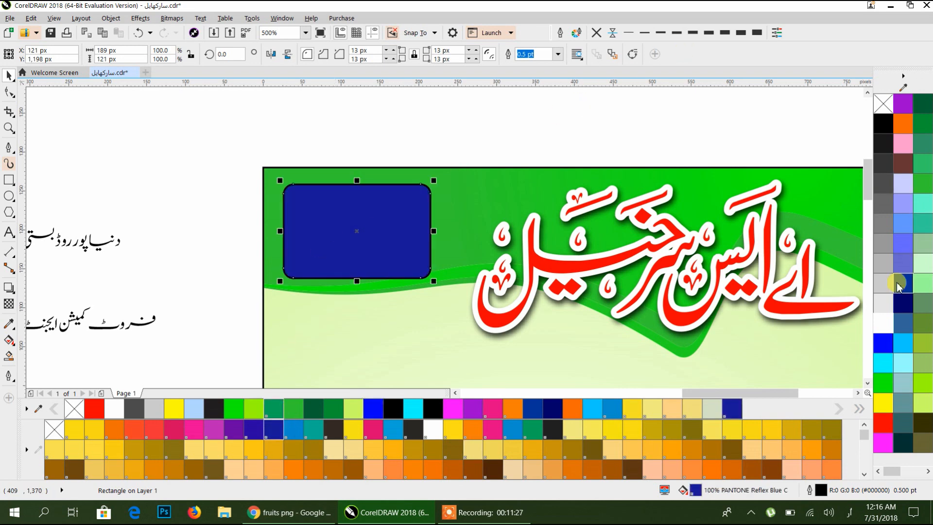
{"action": "right_click", "coordinate": [884, 323]}
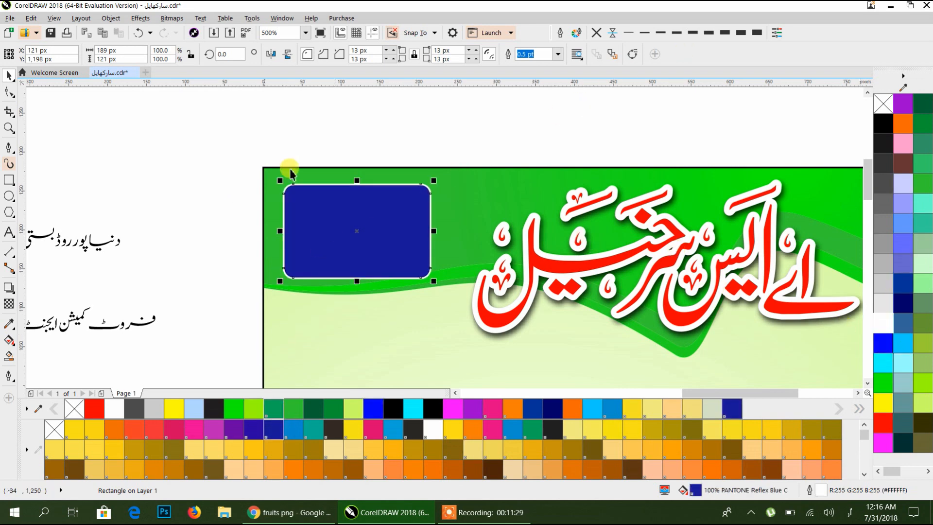
{"action": "left_click", "coordinate": [357, 289]}
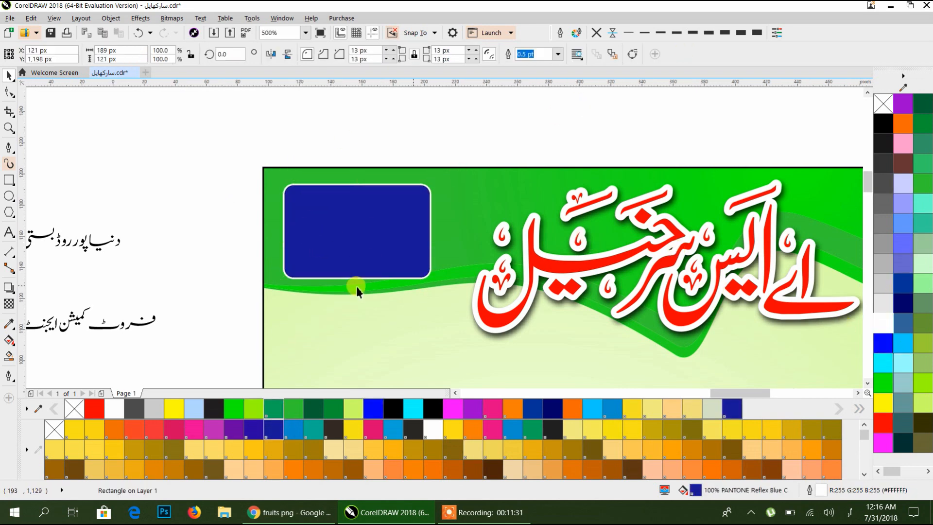
- Add a drop shadow to the blue rounded rectangle, offset about 5 px right and 3 px down
{"action": "scroll", "coordinate": [356, 286], "scroll_direction": "up", "scroll_amount": 1}
{"action": "left_click", "coordinate": [9, 287]}
{"action": "left_click_drag", "start_coordinate": [301, 176], "coordinate": [439, 277]}
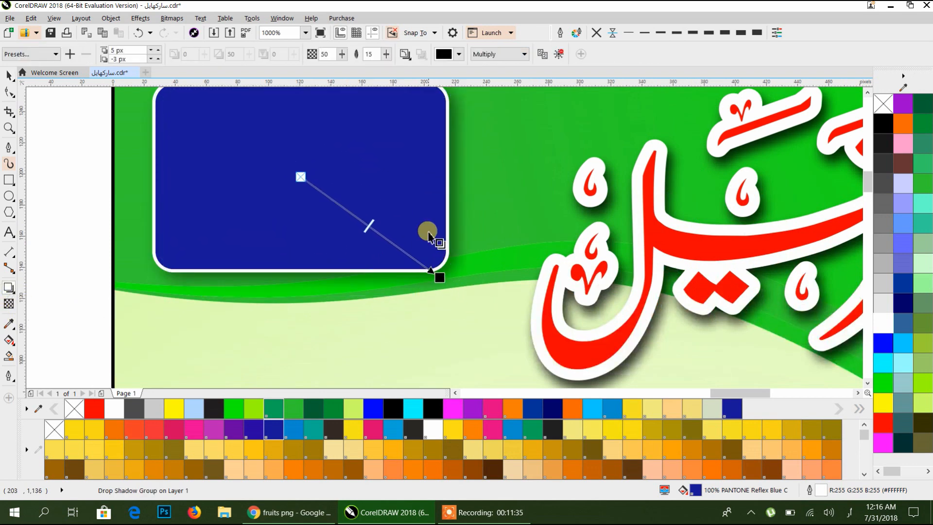
- Draw a rectangle about 183 × 38 px in the empty area beside the page, above the loose Urdu text lines
{"action": "key", "text": "space"}
{"action": "key", "text": "Escape"}
{"action": "scroll", "coordinate": [309, 231], "scroll_direction": "down", "scroll_amount": 1}
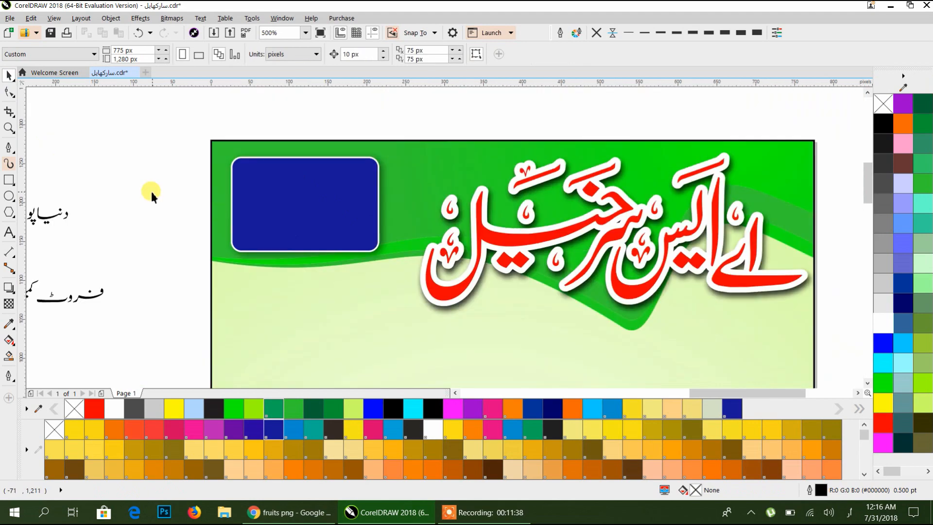
{"action": "scroll", "coordinate": [128, 214], "scroll_direction": "down", "scroll_amount": 2}
{"action": "scroll", "coordinate": [395, 231], "scroll_direction": "up", "scroll_amount": 1}
{"action": "scroll", "coordinate": [249, 193], "scroll_direction": "up", "scroll_amount": 1}
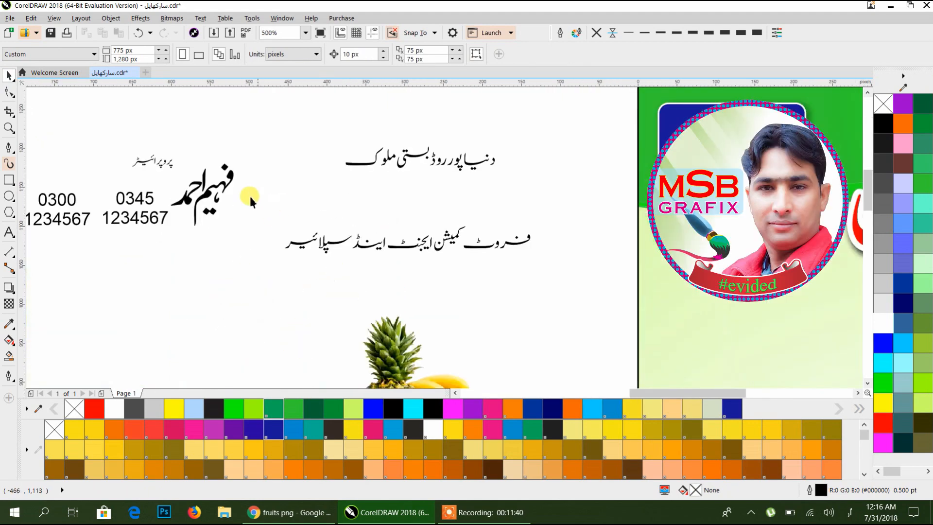
{"action": "left_click", "coordinate": [229, 194]}
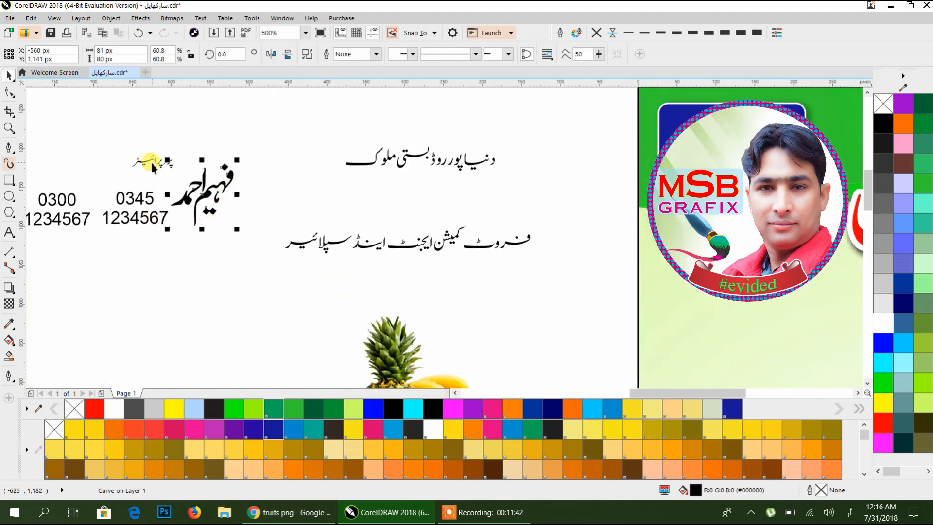
{"action": "left_click_drag", "start_coordinate": [344, 178], "coordinate": [232, 269]}
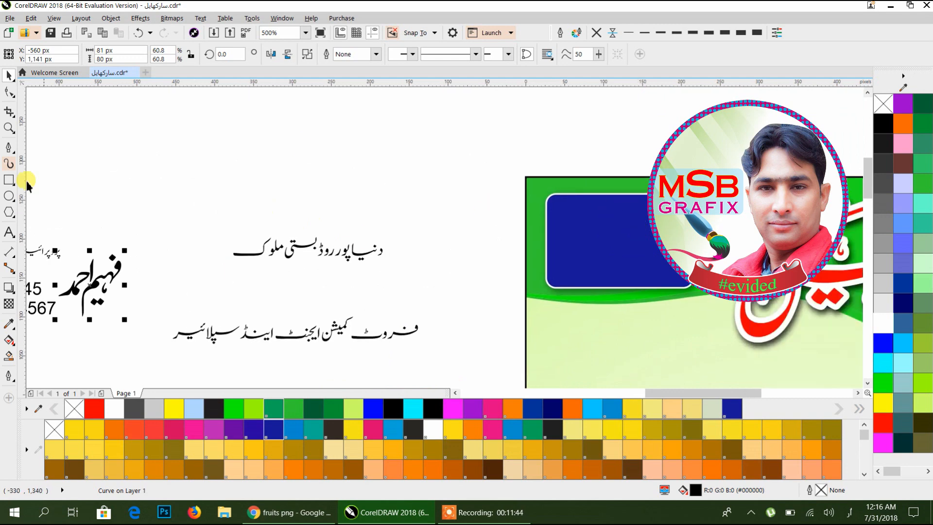
{"action": "left_click", "coordinate": [8, 180]}
{"action": "left_click_drag", "start_coordinate": [320, 169], "coordinate": [464, 199]}
- Round the new rectangle's corners to 19 px so its ends become full semicircles
{"action": "left_click", "coordinate": [10, 95]}
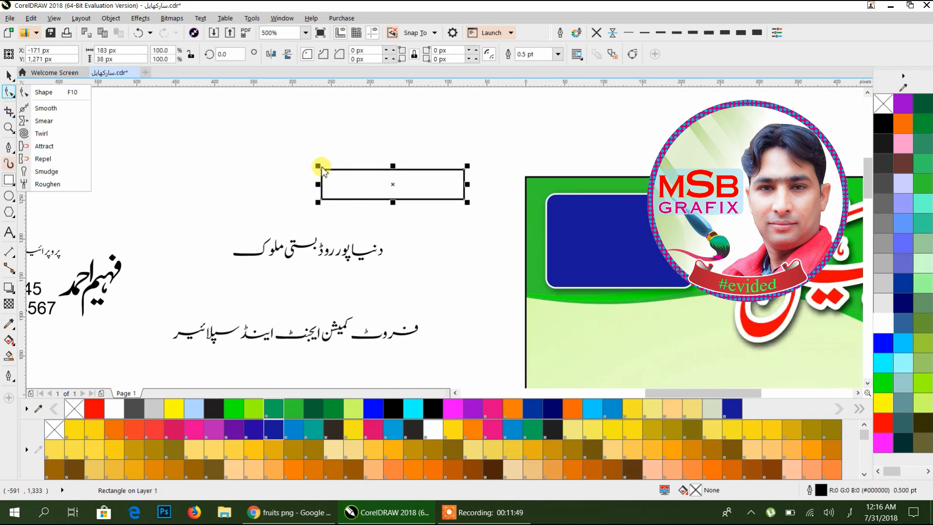
{"action": "left_click", "coordinate": [54, 93]}
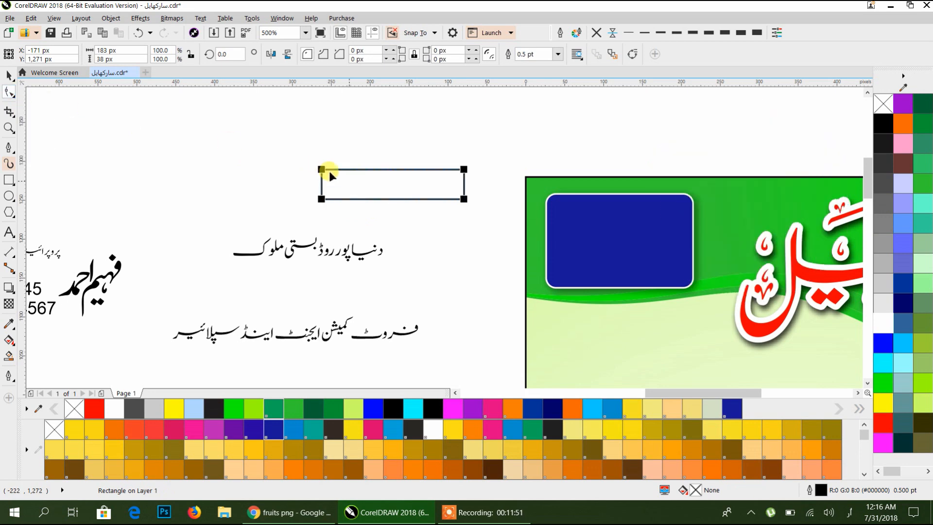
{"action": "left_click_drag", "start_coordinate": [322, 170], "coordinate": [131, 144]}
{"action": "left_click", "coordinate": [9, 76]}
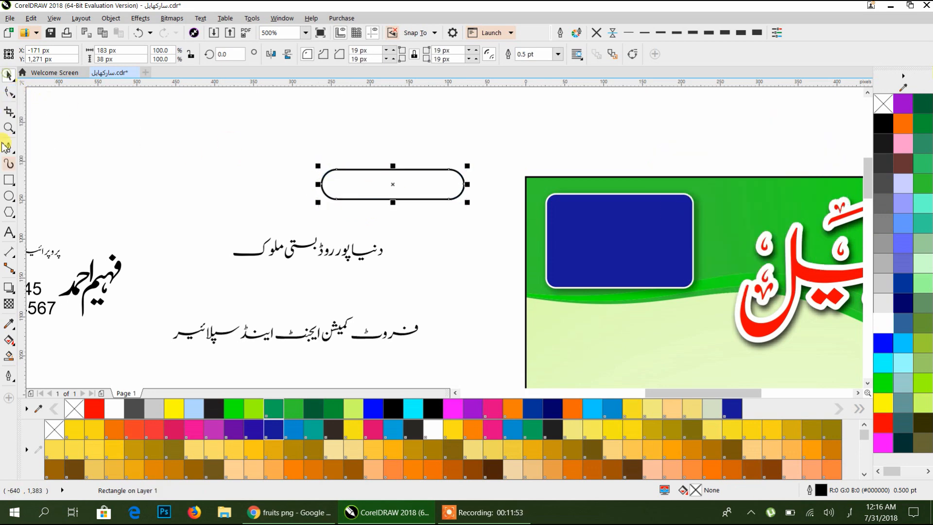
- Draw a horizontal line about 259 px long with the Pen tool and centre it on the rounded rectangle
{"action": "left_click", "coordinate": [8, 147]}
{"action": "left_click", "coordinate": [288, 159]}
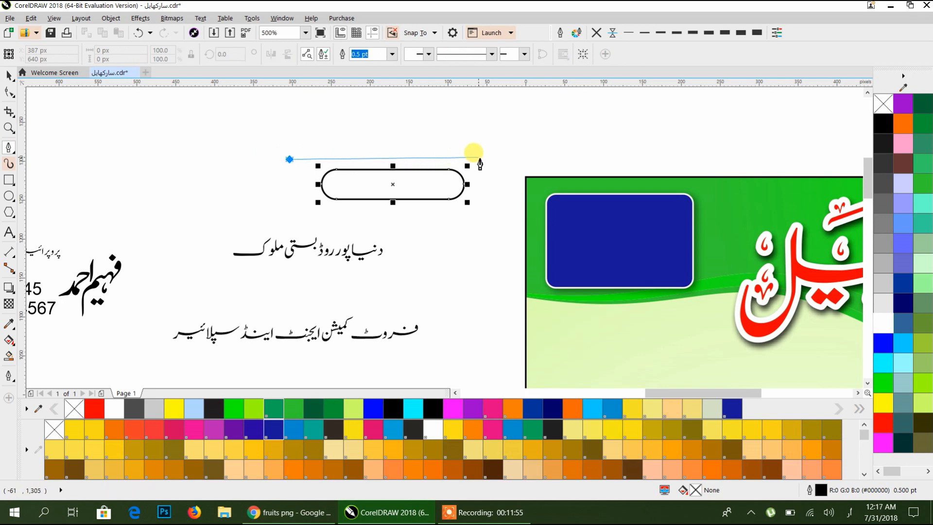
{"action": "left_click", "coordinate": [491, 159]}
{"action": "left_click", "coordinate": [6, 77]}
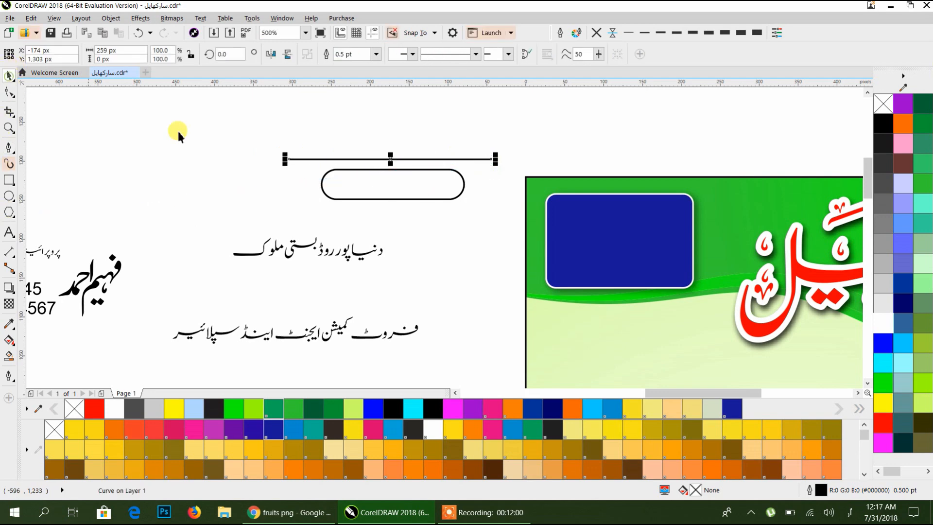
{"action": "scroll", "coordinate": [429, 164], "scroll_direction": "up", "scroll_amount": 1}
{"action": "left_click_drag", "start_coordinate": [362, 157], "coordinate": [372, 206]}
{"action": "left_click", "coordinate": [380, 178], "text": "shift"}
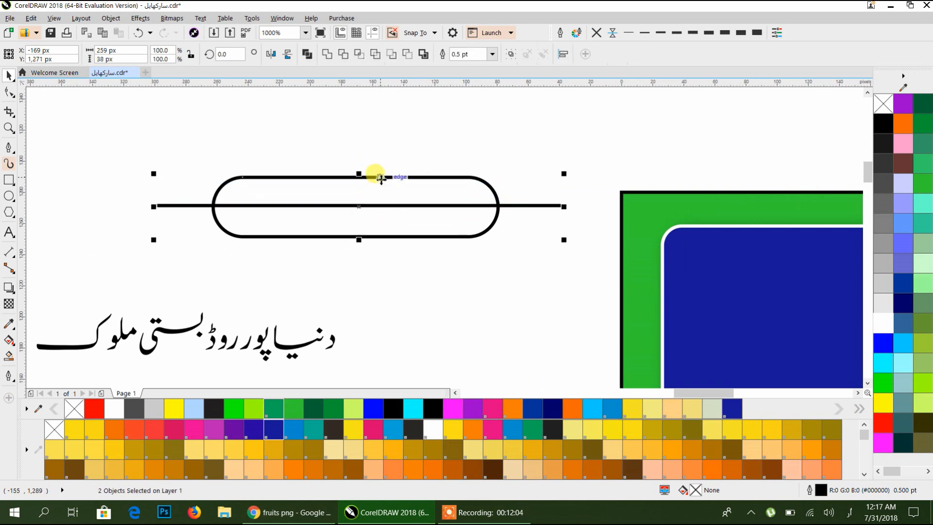
{"action": "left_click", "coordinate": [520, 215]}
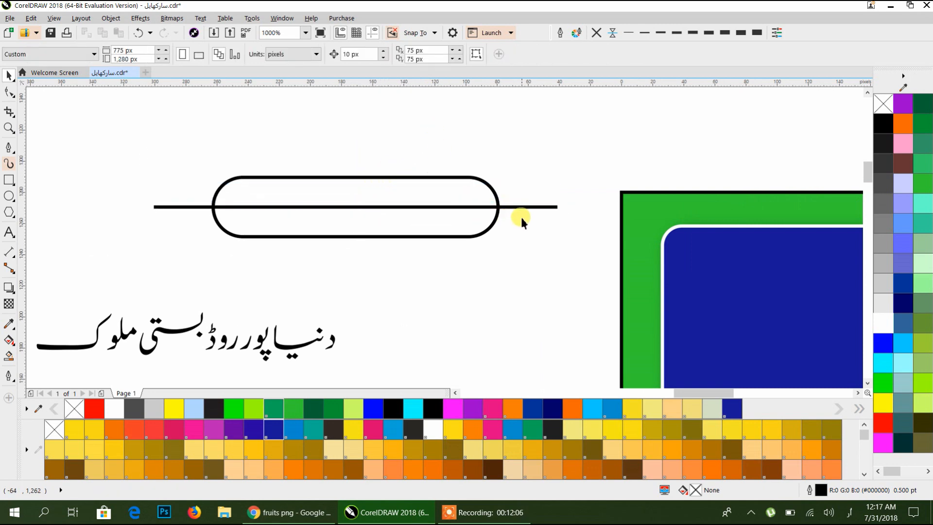
- Fill the rounded rectangle white and place the horizontal line behind it
{"action": "left_click", "coordinate": [479, 199]}
{"action": "left_click", "coordinate": [531, 218]}
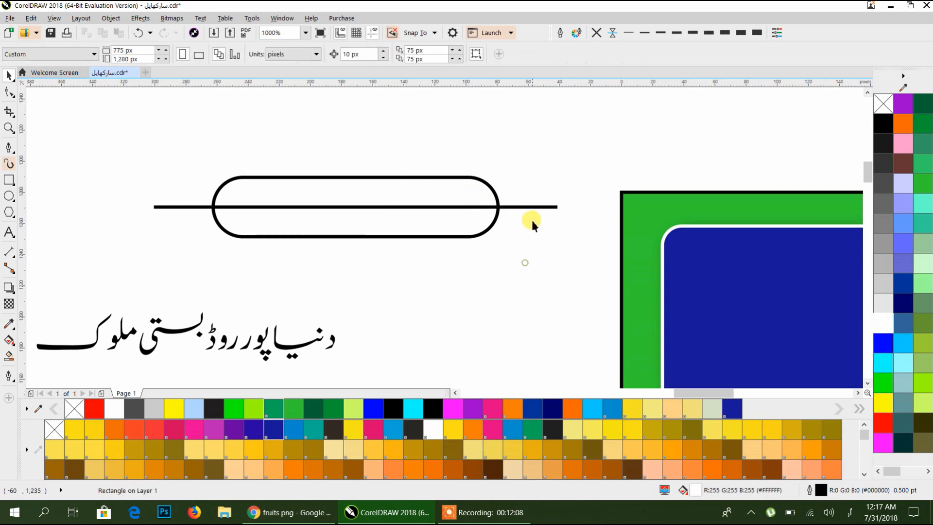
{"action": "left_click", "coordinate": [526, 206]}
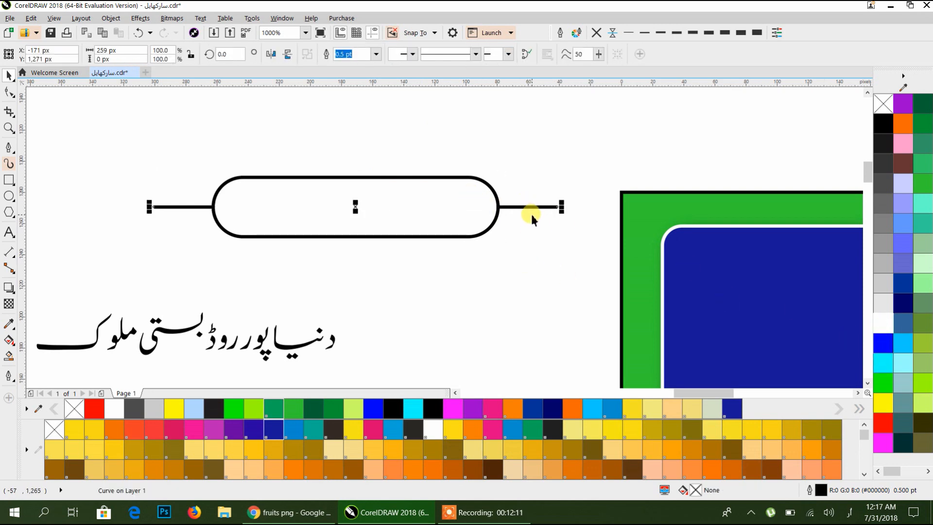
- Add two evenly spaced copies of the line above it, each shorter than the one below, the uppermost about 213 px long
{"action": "left_click_drag", "start_coordinate": [515, 208], "coordinate": [548, 200]}
{"action": "left_click", "coordinate": [546, 244]}
{"action": "left_click", "coordinate": [559, 197]}
{"action": "left_click", "coordinate": [556, 187]}
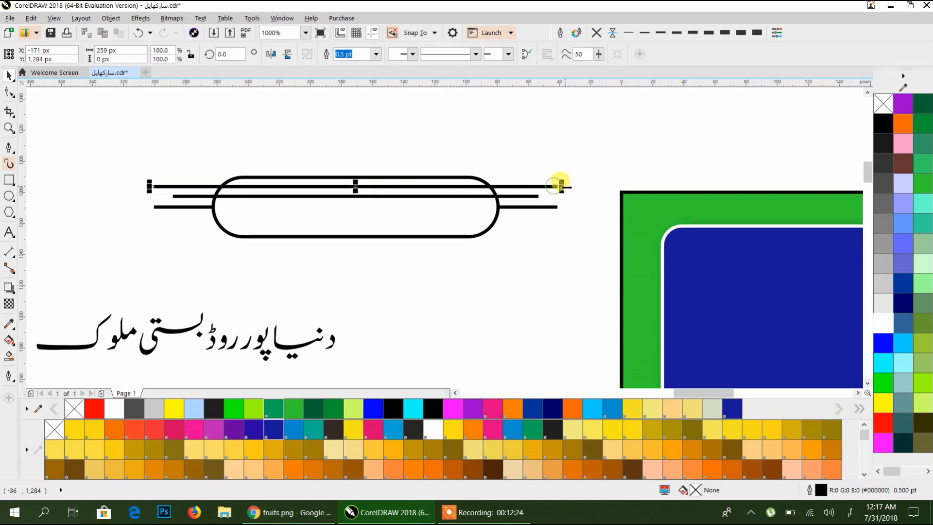
{"action": "key", "text": "ctrl+r"}
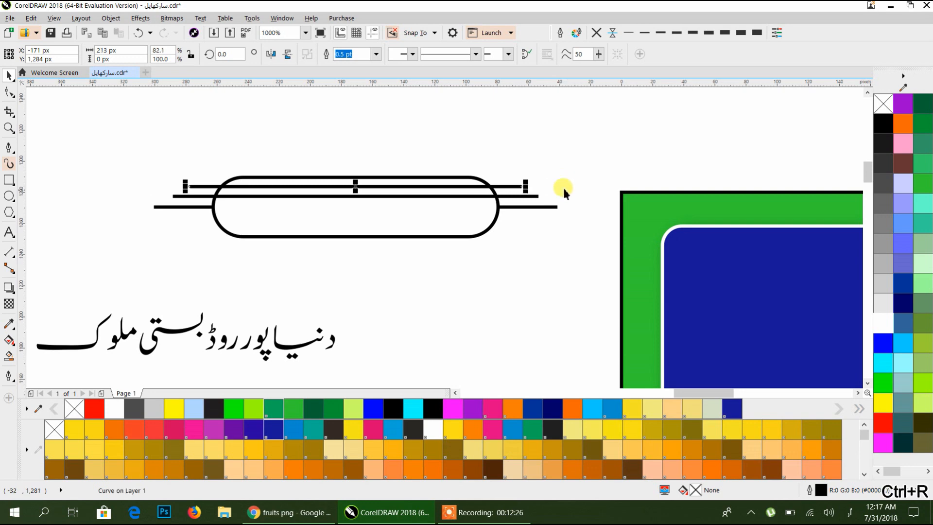
{"action": "left_click", "coordinate": [565, 193]}
- Mirror copies of the shorter lines below the middle line and delete the surplus duplicate of the middle line
{"action": "left_click_drag", "start_coordinate": [568, 219], "coordinate": [127, 180]}
{"action": "left_click_drag", "start_coordinate": [356, 185], "coordinate": [343, 228]}
{"action": "left_click", "coordinate": [537, 210]}
{"action": "left_click", "coordinate": [538, 209]}
{"action": "key", "text": "Delete"}
- Select the five horizontal lines and group them
{"action": "left_click_drag", "start_coordinate": [571, 173], "coordinate": [168, 232]}
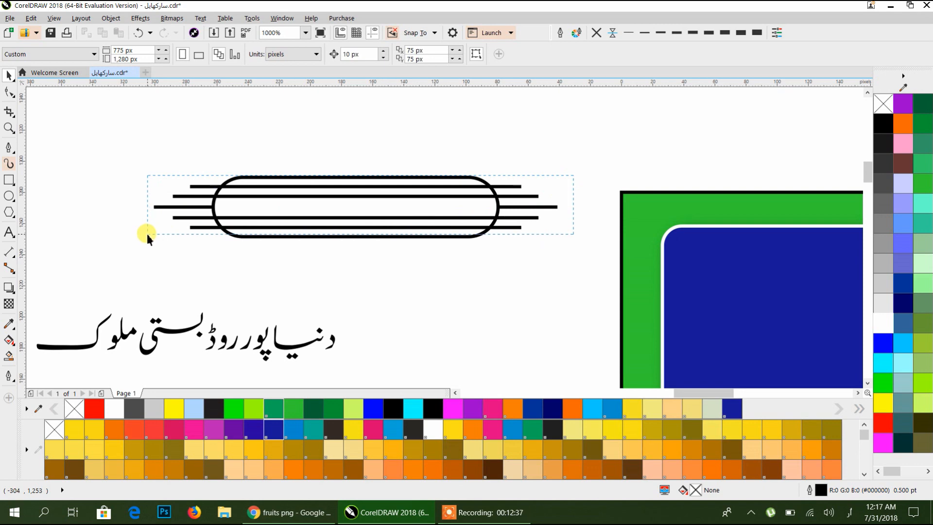
{"action": "left_click_drag", "start_coordinate": [145, 232], "coordinate": [148, 233]}
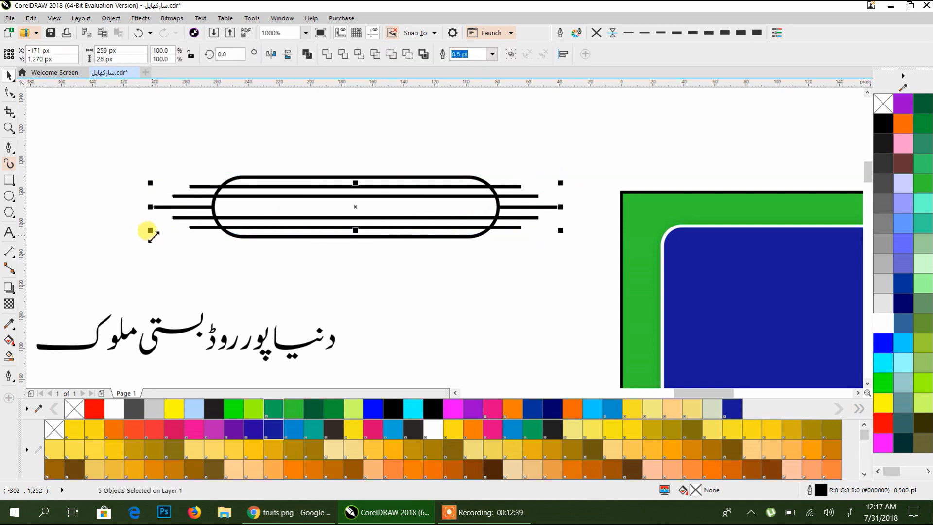
{"action": "key", "text": "ctrl+g"}
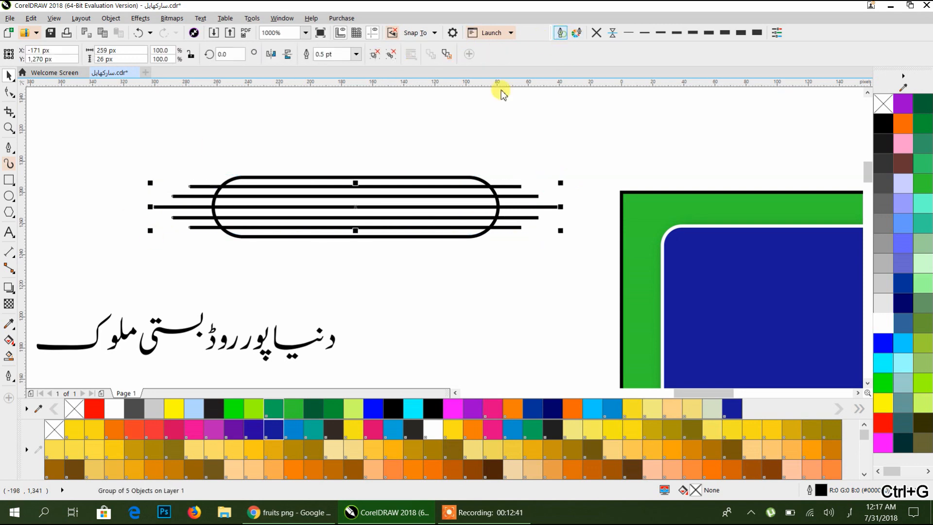
- Give the line group's outline rounded corners, round line caps and Overprint outline
{"action": "key", "text": "F12"}
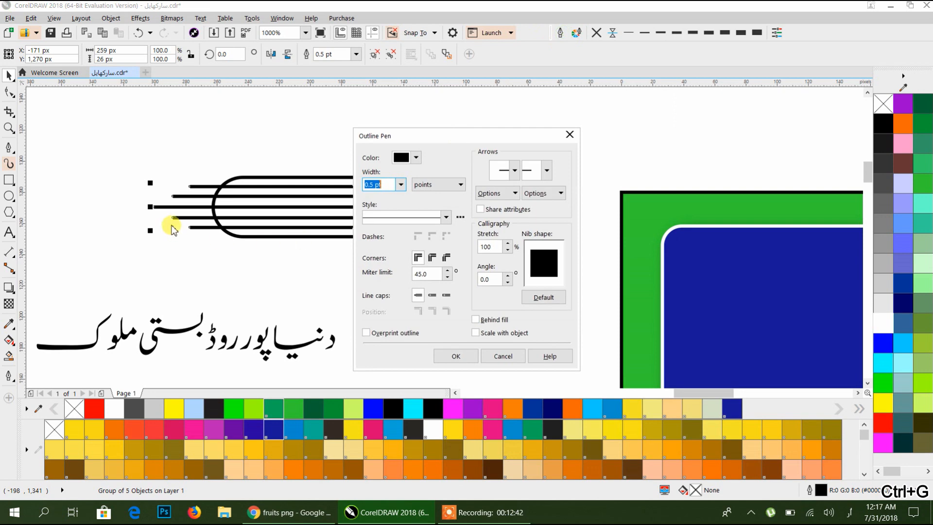
{"action": "left_click", "coordinate": [433, 259]}
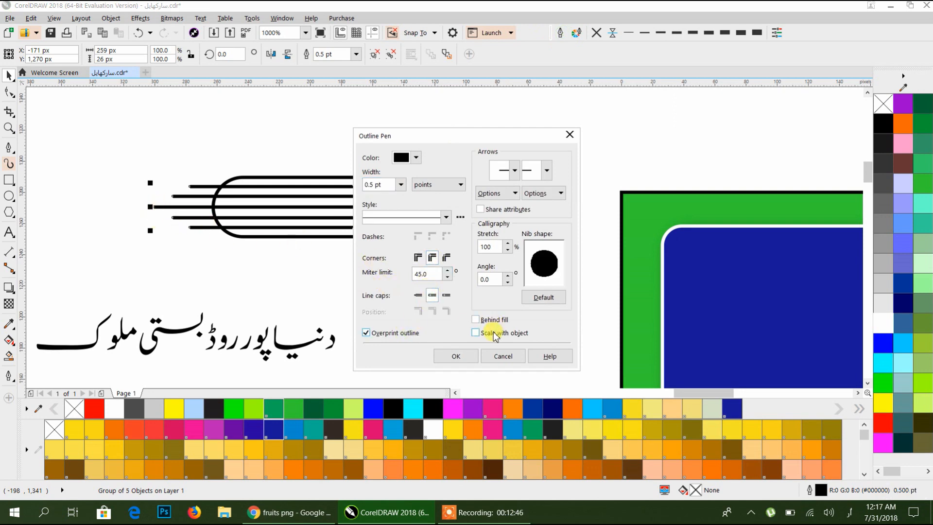
{"action": "left_click", "coordinate": [464, 357]}
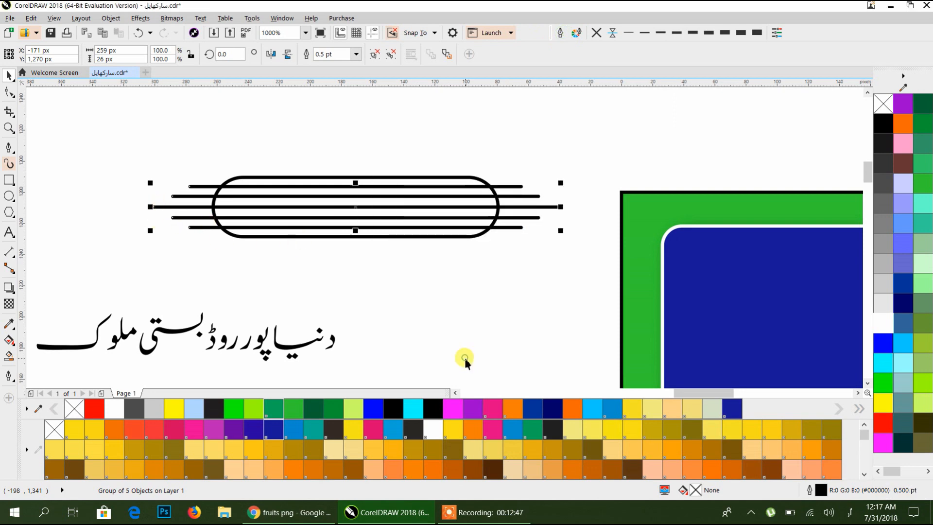
{"action": "left_click", "coordinate": [174, 161]}
{"action": "scroll", "coordinate": [187, 193], "scroll_direction": "up", "scroll_amount": 2}
{"action": "scroll", "coordinate": [187, 194], "scroll_direction": "up", "scroll_amount": 2}
{"action": "scroll", "coordinate": [214, 187], "scroll_direction": "down", "scroll_amount": 2}
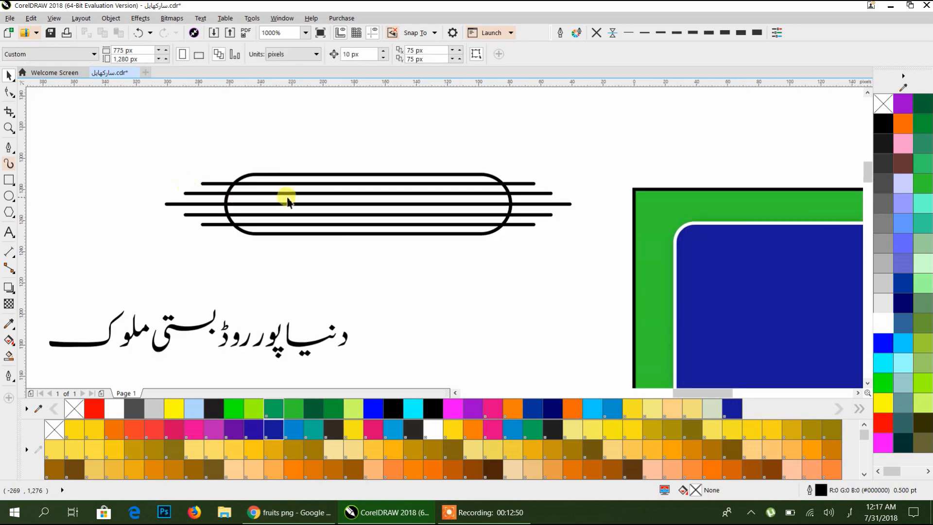
- Send the line group behind the rounded rectangle and group the two into one badge
{"action": "left_click", "coordinate": [552, 205]}
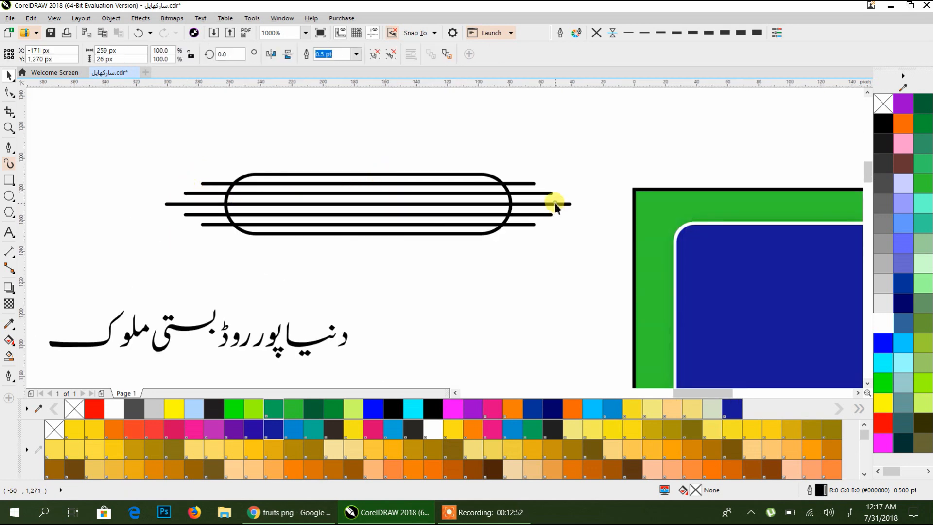
{"action": "key", "text": "shift+Page_Down"}
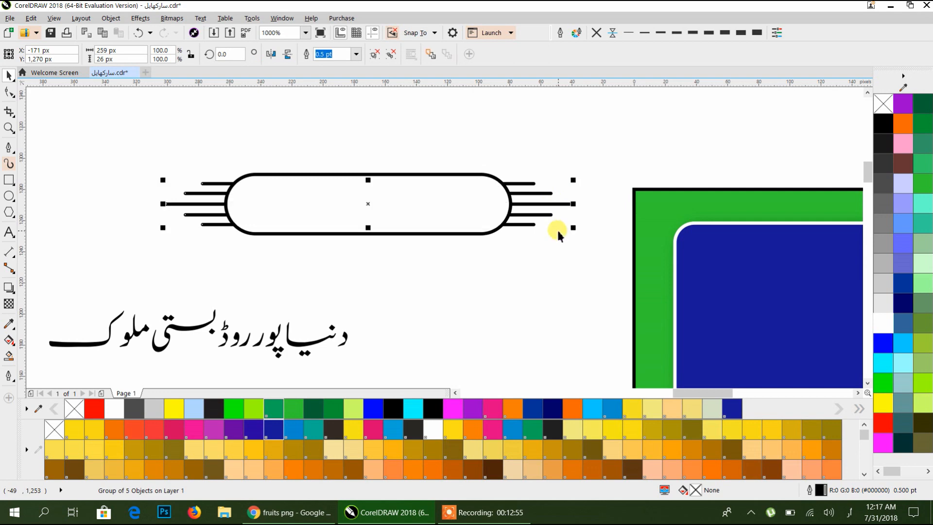
{"action": "left_click", "coordinate": [581, 250]}
{"action": "left_click_drag", "start_coordinate": [91, 97], "coordinate": [91, 95]}
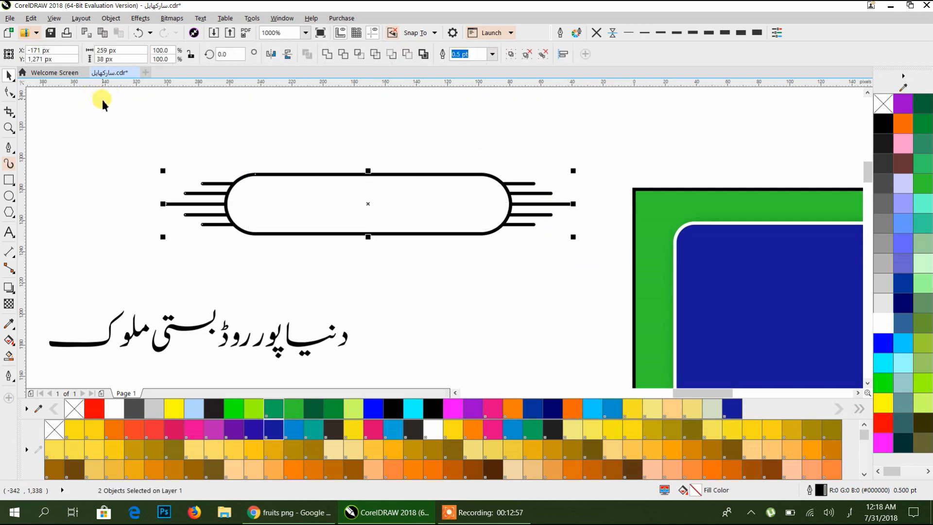
{"action": "key", "text": "ctrl+g"}
- Move the badge onto the upper right part of the blue box and scale it down to about 108 × 16 px
{"action": "scroll", "coordinate": [349, 181], "scroll_direction": "down", "scroll_amount": 3}
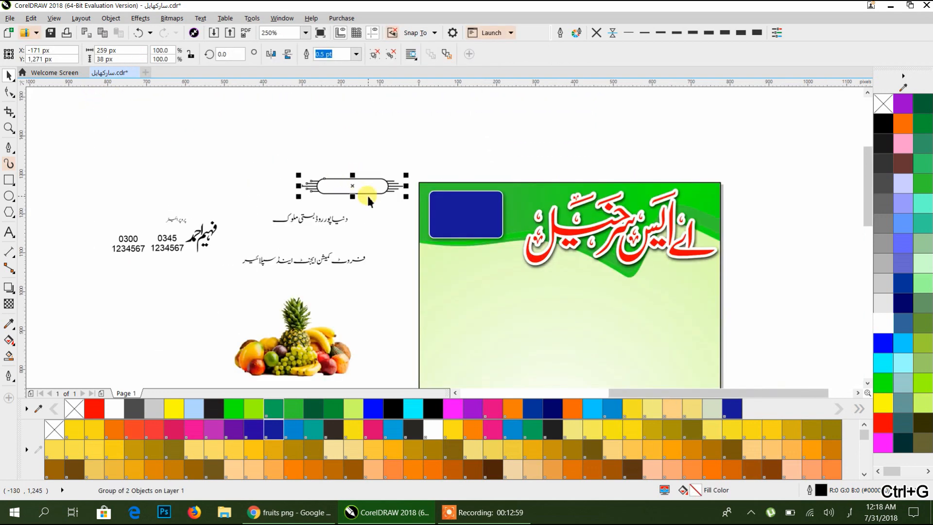
{"action": "scroll", "coordinate": [377, 192], "scroll_direction": "up", "scroll_amount": 3}
{"action": "left_click_drag", "start_coordinate": [494, 196], "coordinate": [342, 178]}
{"action": "left_click_drag", "start_coordinate": [229, 154], "coordinate": [779, 224]}
{"action": "left_click_drag", "start_coordinate": [699, 311], "coordinate": [2, 278]}
{"action": "left_click_drag", "start_coordinate": [617, 238], "coordinate": [505, 219]}
{"action": "left_click_drag", "start_coordinate": [431, 208], "coordinate": [510, 203]}
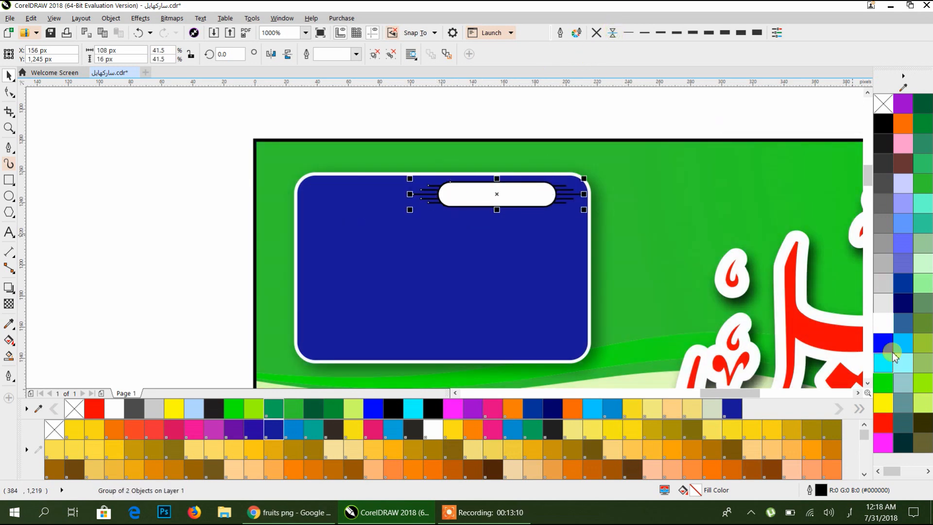
- Try white and yellow outlines on the badge and settle on cyan (#00FFFF)
{"action": "right_click", "coordinate": [883, 324]}
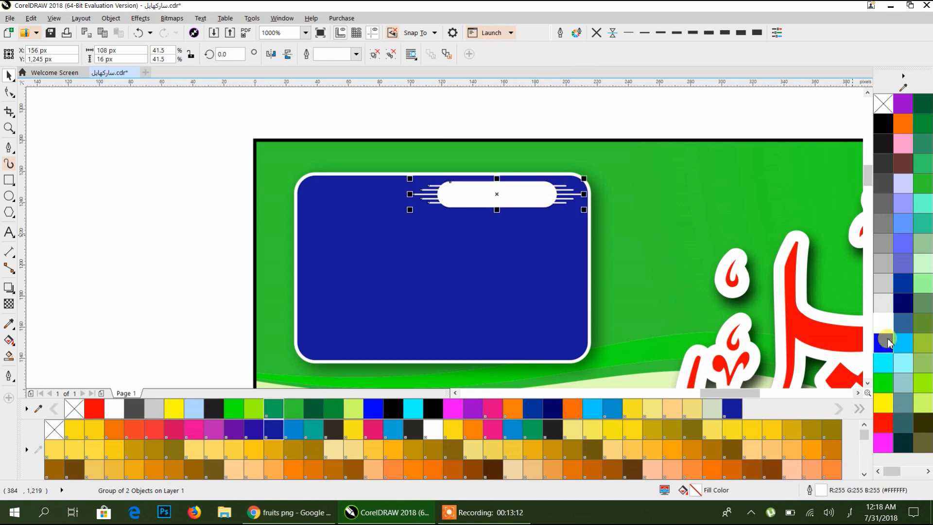
{"action": "right_click", "coordinate": [884, 362]}
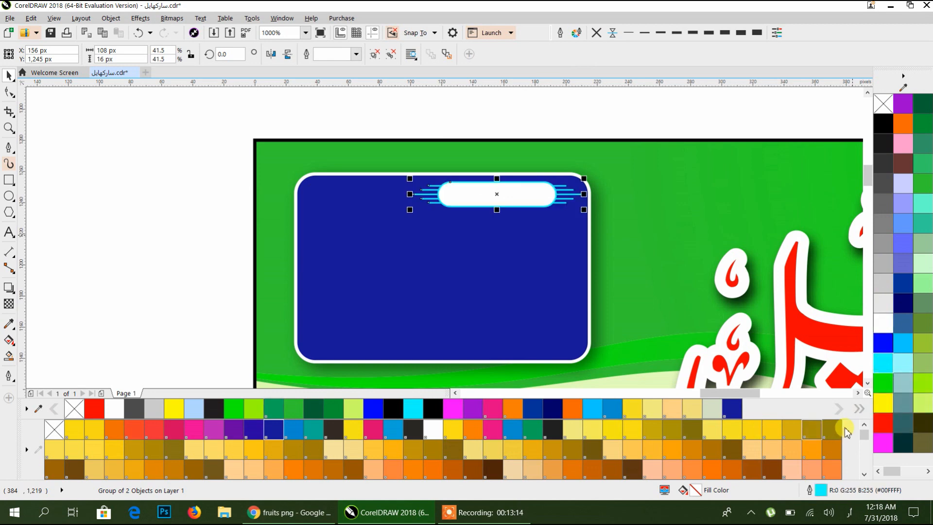
{"action": "right_click", "coordinate": [881, 410]}
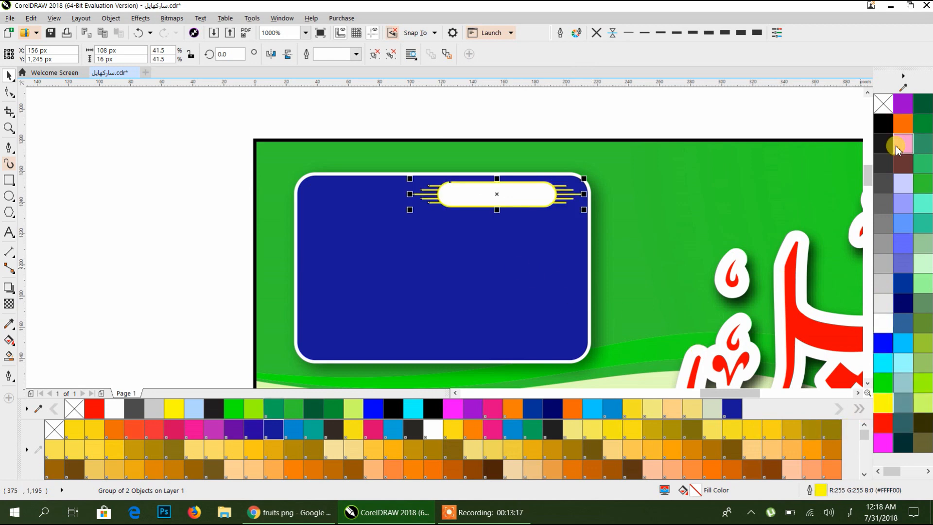
{"action": "right_click", "coordinate": [884, 364]}
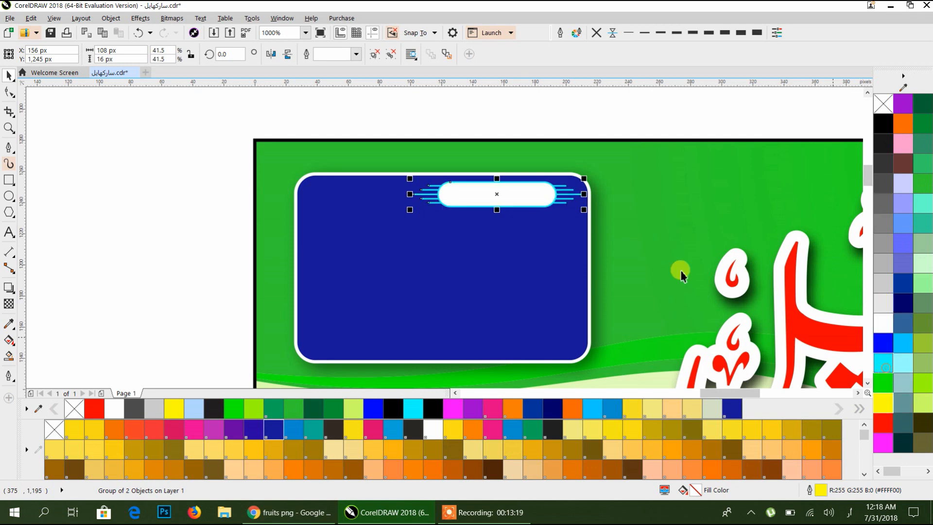
- Nudge the badge slightly up and left, closer to the blue box's top edge
{"action": "left_click", "coordinate": [487, 103]}
{"action": "scroll", "coordinate": [482, 195], "scroll_direction": "up", "scroll_amount": 2}
{"action": "left_click_drag", "start_coordinate": [531, 207], "coordinate": [524, 191]}
{"action": "scroll", "coordinate": [523, 191], "scroll_direction": "down", "scroll_amount": 3}
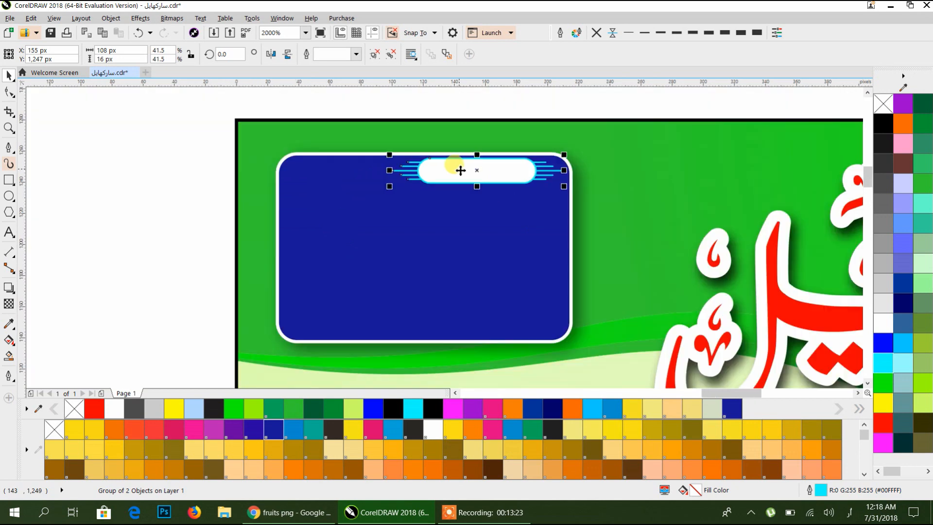
- Move the proprietor's name lettering onto the blue box beneath the badge and fill it white
{"action": "left_click", "coordinate": [125, 216]}
{"action": "left_click_drag", "start_coordinate": [125, 216], "coordinate": [573, 235]}
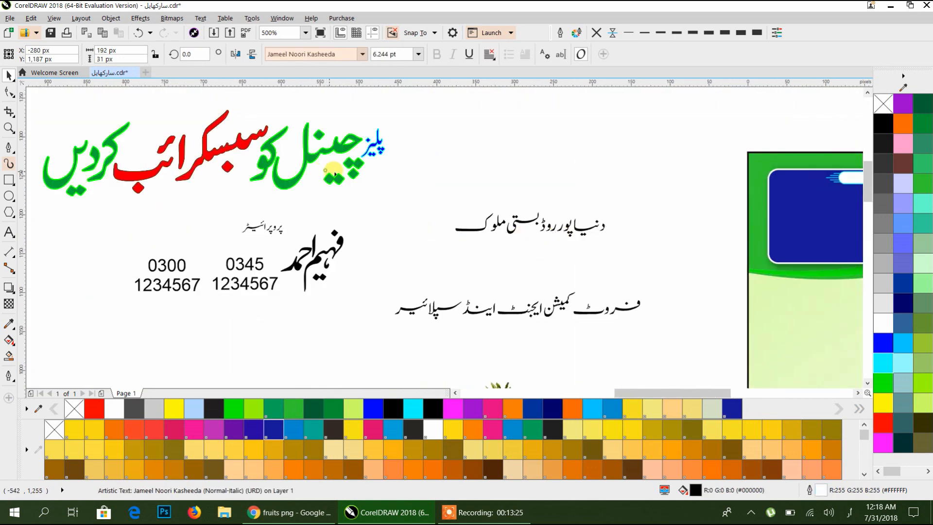
{"action": "left_click", "coordinate": [204, 293]}
{"action": "left_click_drag", "start_coordinate": [166, 286], "coordinate": [611, 161]}
{"action": "left_click_drag", "start_coordinate": [631, 246], "coordinate": [188, 273]}
{"action": "left_click", "coordinate": [261, 210]}
{"action": "left_click_drag", "start_coordinate": [311, 182], "coordinate": [465, 200]}
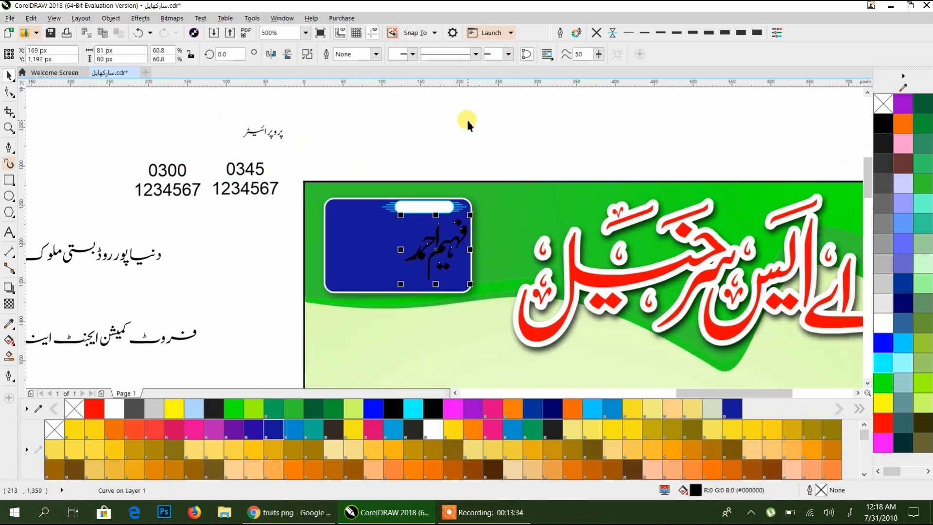
{"action": "left_click", "coordinate": [883, 324]}
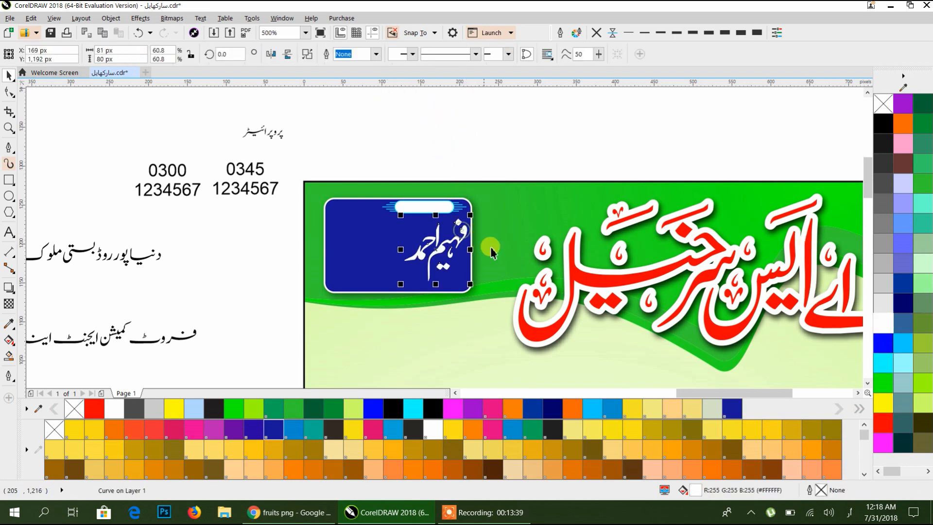
- Fill the proprietor's name lettering yellow (#FFFF00)
{"action": "left_click", "coordinate": [883, 406]}
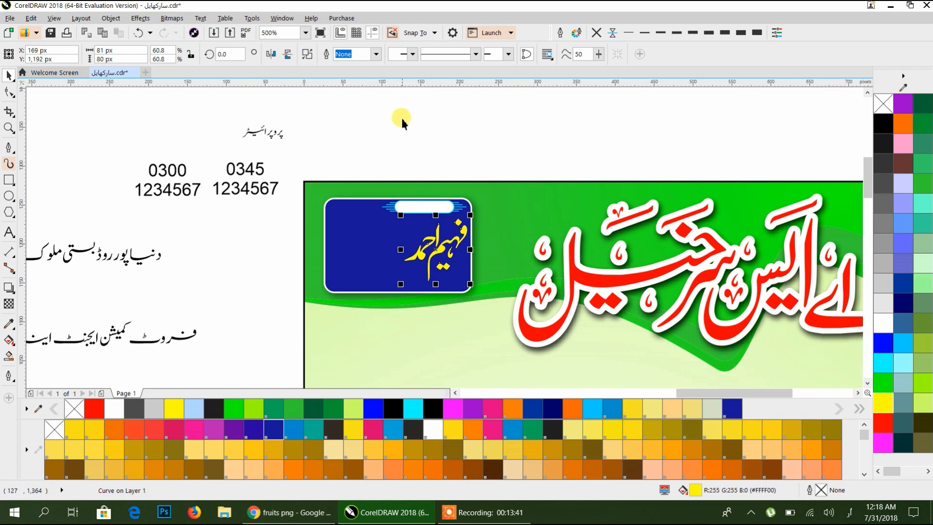
{"action": "left_click", "coordinate": [273, 132]}
{"action": "left_click_drag", "start_coordinate": [296, 115], "coordinate": [121, 221]}
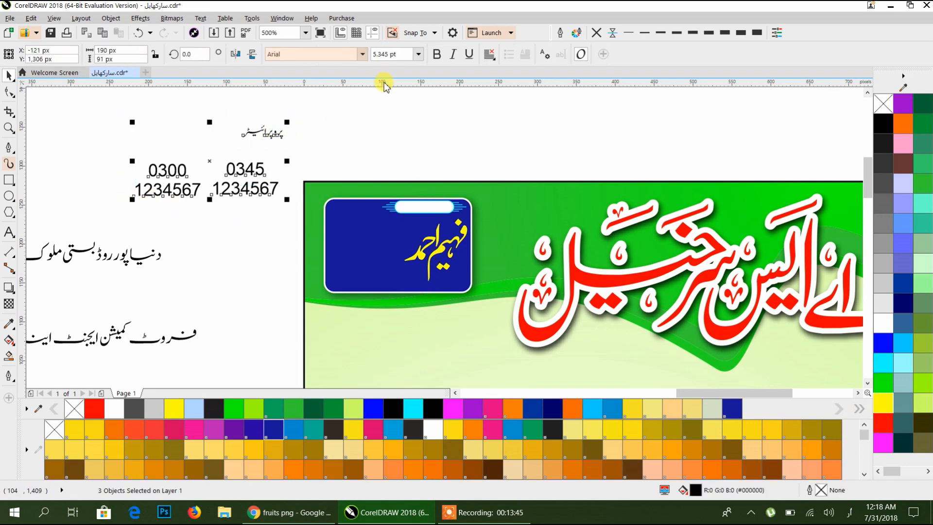
- Move the small Urdu proprietor label onto the white badge and scale it down slightly to fit inside
{"action": "left_click", "coordinate": [268, 136]}
{"action": "left_click_drag", "start_coordinate": [269, 138], "coordinate": [431, 215]}
{"action": "scroll", "coordinate": [434, 213], "scroll_direction": "up", "scroll_amount": 6}
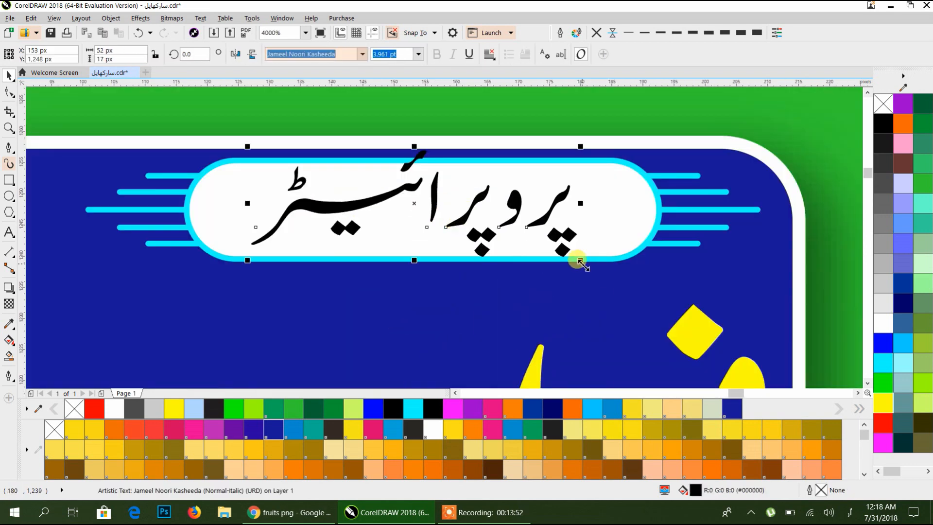
{"action": "left_click_drag", "start_coordinate": [580, 261], "coordinate": [567, 252]}
- Stretch the badge to about 19 px high and centre it on the proprietor label
{"action": "left_click", "coordinate": [420, 264]}
{"action": "left_click_drag", "start_coordinate": [422, 265], "coordinate": [421, 282]}
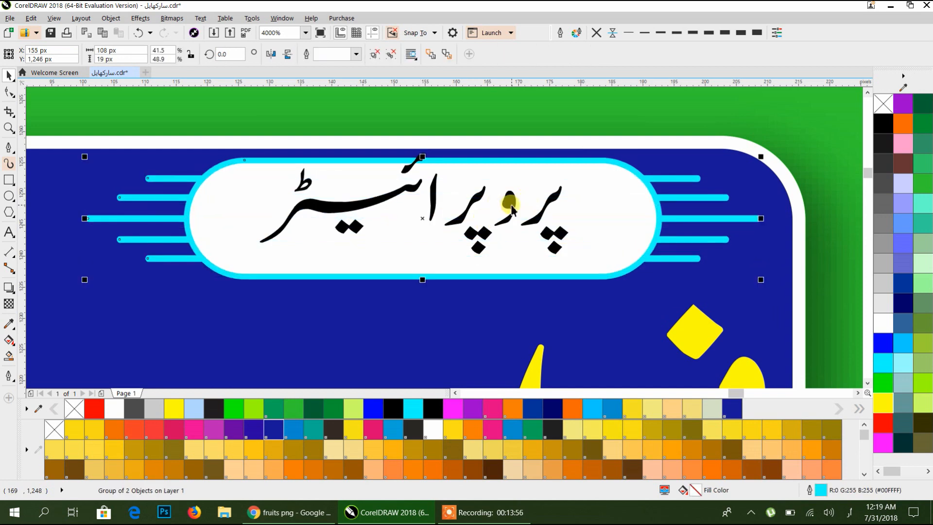
{"action": "left_click", "coordinate": [510, 207], "text": "shift"}
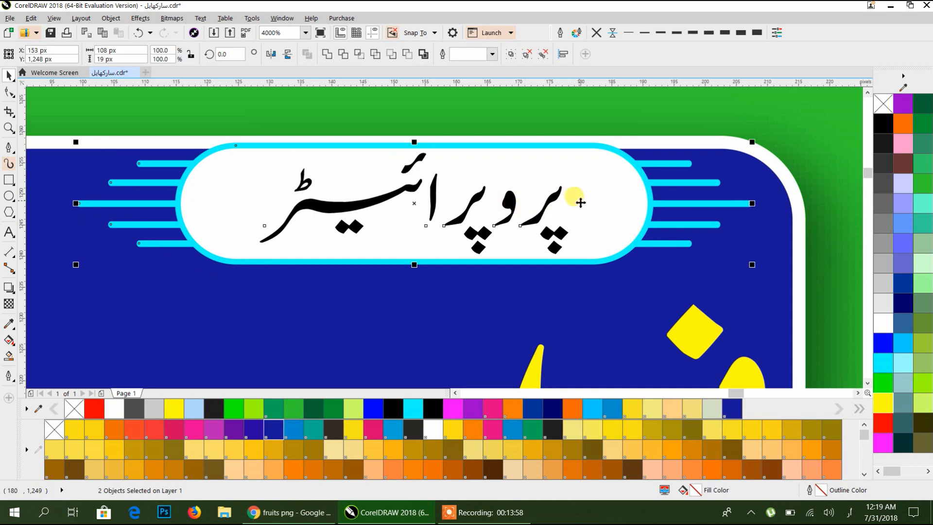
- Move the badge and its label together slightly down and right, inside the blue box's upper edge
{"action": "mouse_move", "coordinate": [567, 212]}
{"action": "left_mouse_down"}
{"action": "mouse_move", "coordinate": [586, 223]}
{"action": "mouse_move", "coordinate": [576, 223]}
{"action": "left_mouse_up"}
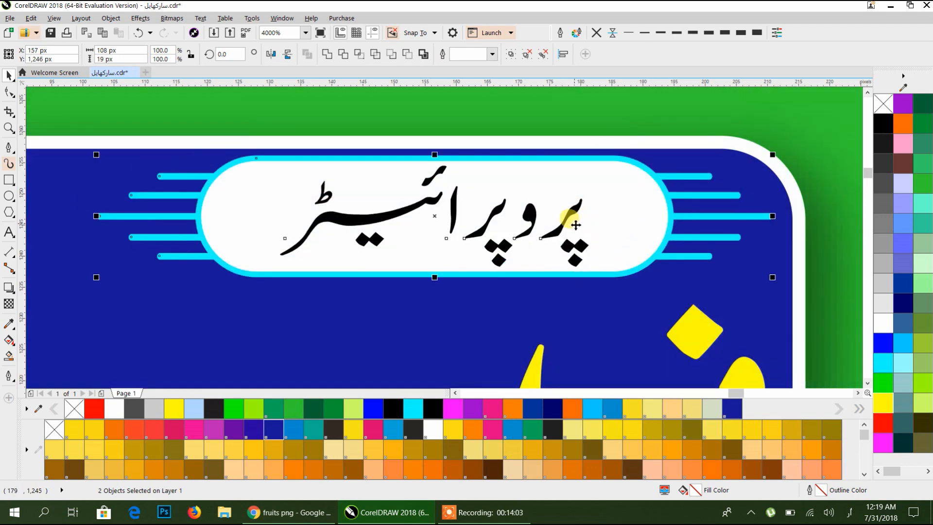
{"action": "scroll", "coordinate": [575, 224], "scroll_direction": "down", "scroll_amount": 5}
{"action": "left_click", "coordinate": [433, 175]}
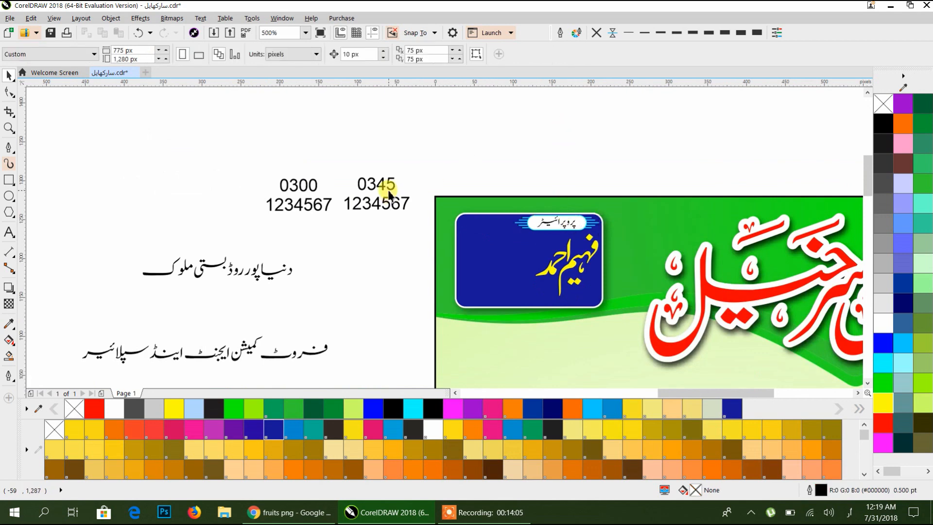
- Stack the two phone number texts on the left half of the blue box and fill them white
{"action": "left_click_drag", "start_coordinate": [390, 193], "coordinate": [503, 242]}
{"action": "left_click_drag", "start_coordinate": [318, 208], "coordinate": [510, 299]}
{"action": "left_click_drag", "start_coordinate": [335, 159], "coordinate": [529, 318]}
{"action": "left_click", "coordinate": [883, 323]}
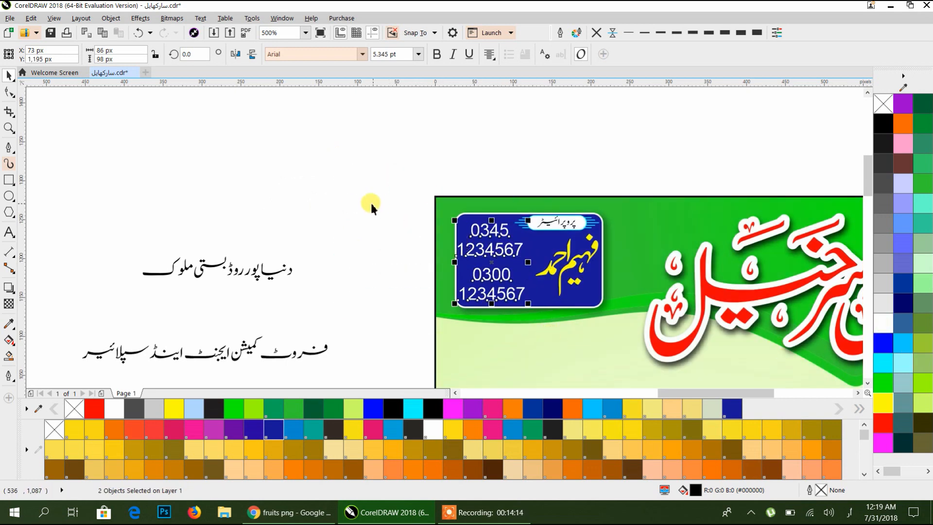
{"action": "left_click", "coordinate": [369, 202]}
- Draw a divider bar about 96 × 4 px between the two phone numbers, filled white with no outline
{"action": "scroll", "coordinate": [502, 251], "scroll_direction": "up", "scroll_amount": 1}
{"action": "left_click", "coordinate": [9, 178]}
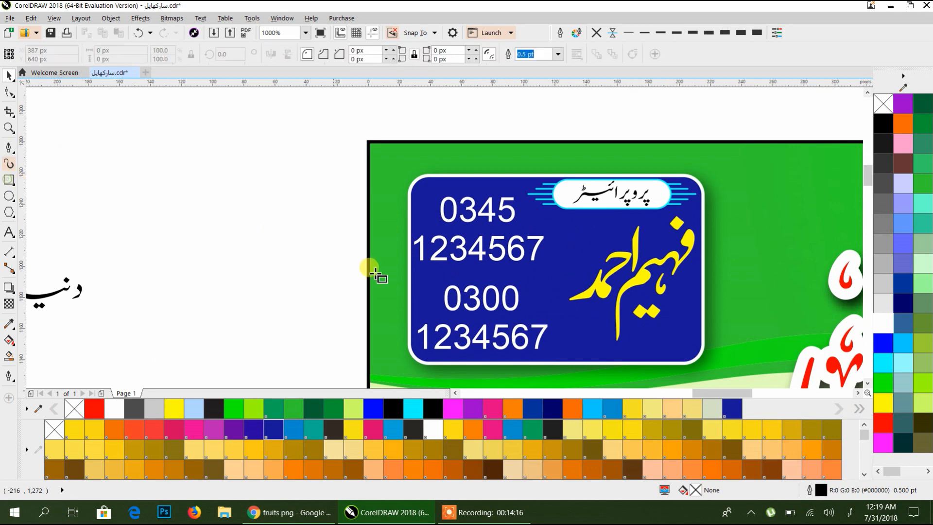
{"action": "left_click_drag", "start_coordinate": [411, 270], "coordinate": [562, 276]}
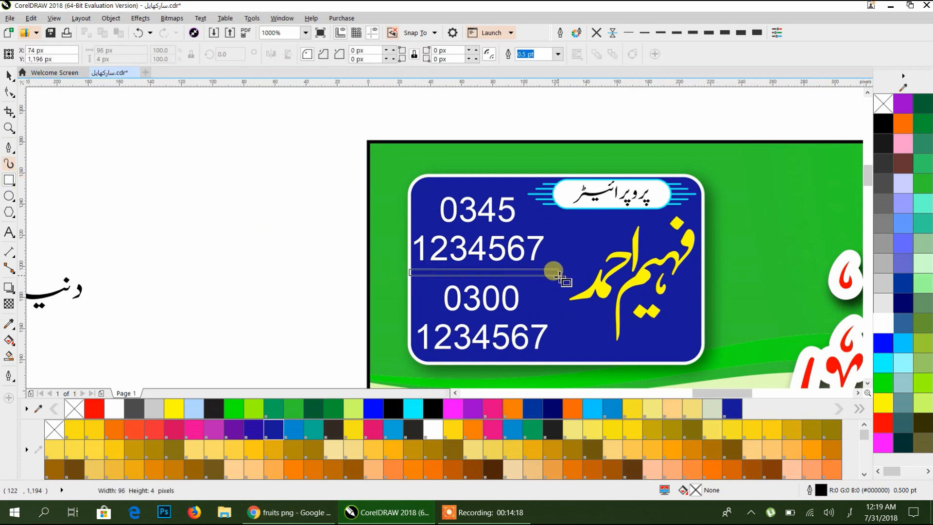
{"action": "left_click", "coordinate": [8, 76]}
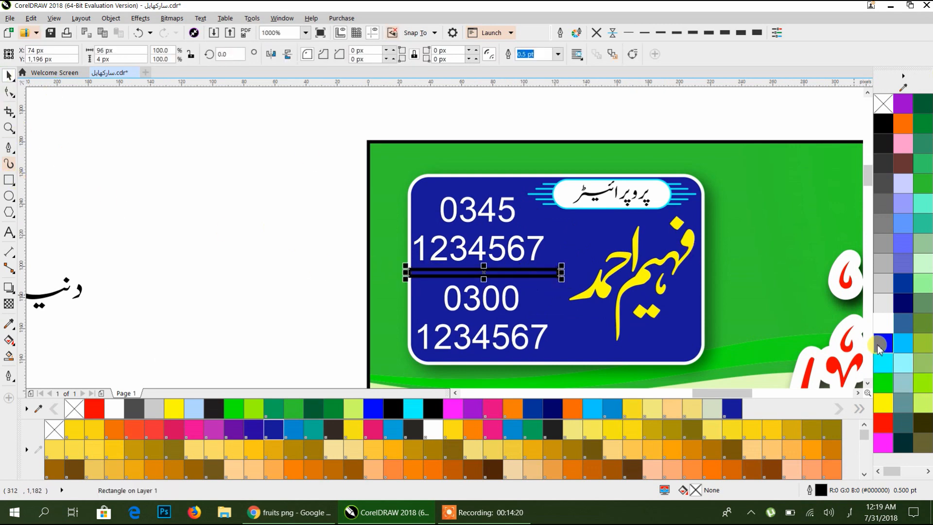
{"action": "left_click", "coordinate": [883, 322]}
{"action": "left_click", "coordinate": [602, 33]}
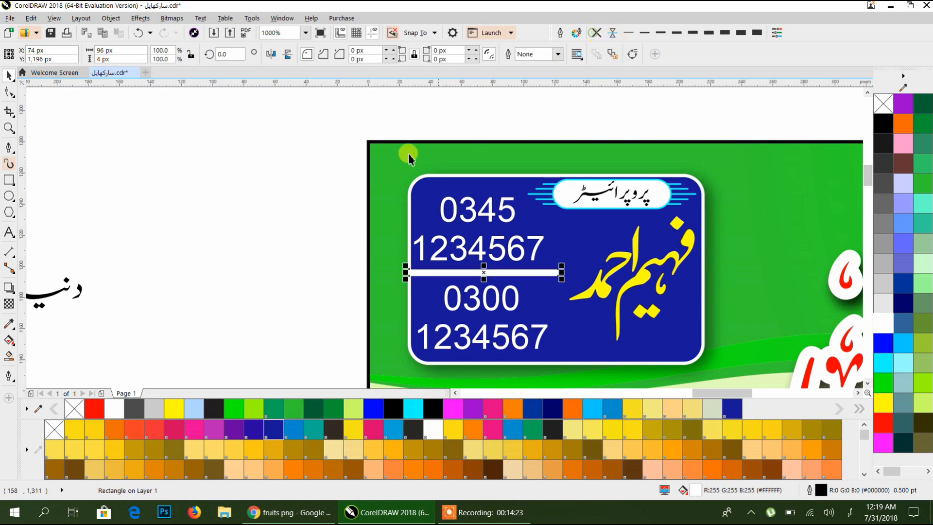
{"action": "left_click", "coordinate": [258, 198]}
- Select the pineapple fruit picture and switch to Chrome to look at the "fruits png" image search results
{"action": "scroll", "coordinate": [447, 292], "scroll_direction": "down", "scroll_amount": 3}
{"action": "left_click_drag", "start_coordinate": [489, 342], "coordinate": [393, 227]}
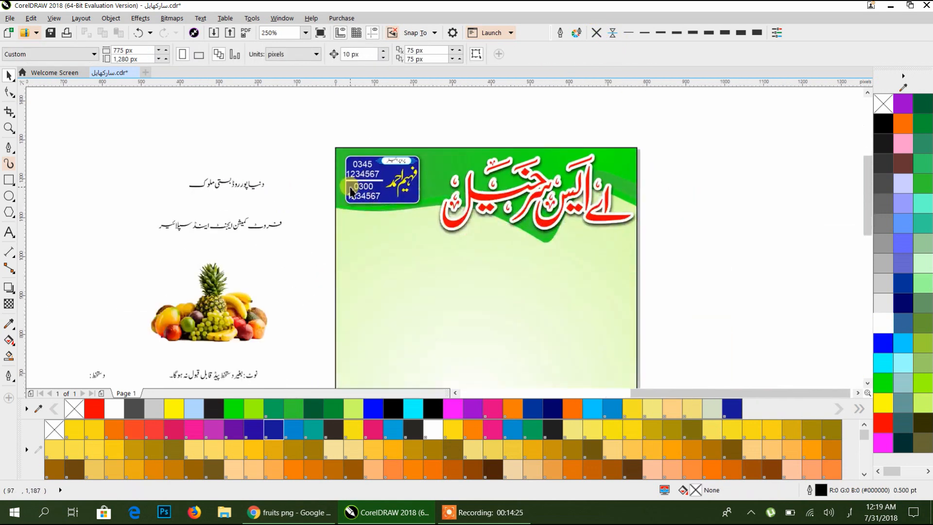
{"action": "left_click", "coordinate": [225, 320]}
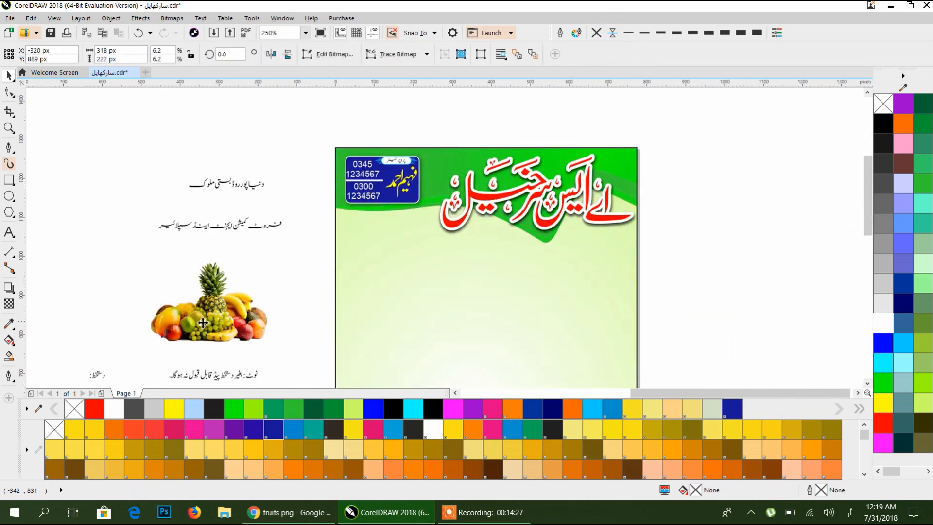
{"action": "left_click_drag", "start_coordinate": [190, 307], "coordinate": [188, 299]}
{"action": "left_click", "coordinate": [290, 512]}
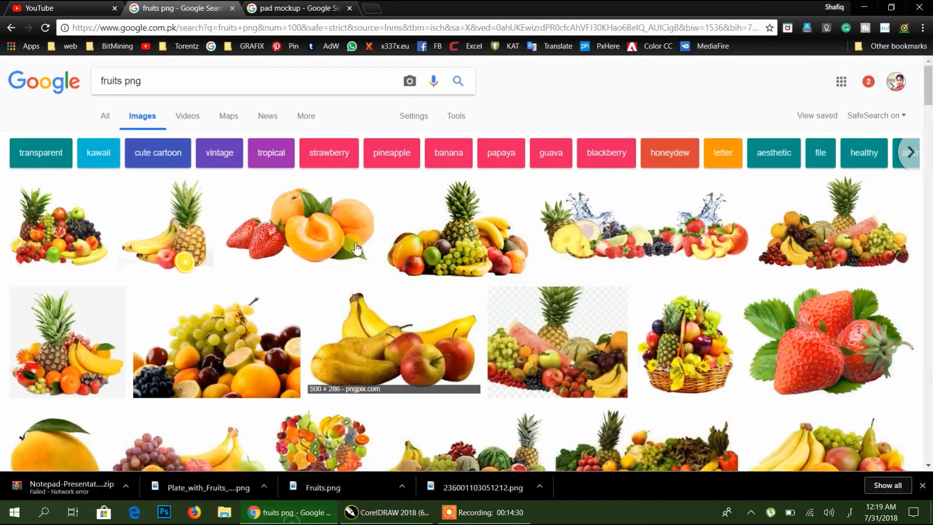
{"action": "left_click", "coordinate": [864, 9]}
- Place the fruit picture on the page beneath the blue box and enlarge the lowered red heading to about 552 × 209 px
{"action": "left_click_drag", "start_coordinate": [229, 291], "coordinate": [387, 250]}
{"action": "left_click", "coordinate": [505, 202]}
{"action": "left_click_drag", "start_coordinate": [488, 206], "coordinate": [477, 224]}
{"action": "left_click_drag", "start_coordinate": [380, 271], "coordinate": [423, 275]}
{"action": "left_click_drag", "start_coordinate": [571, 243], "coordinate": [586, 243]}
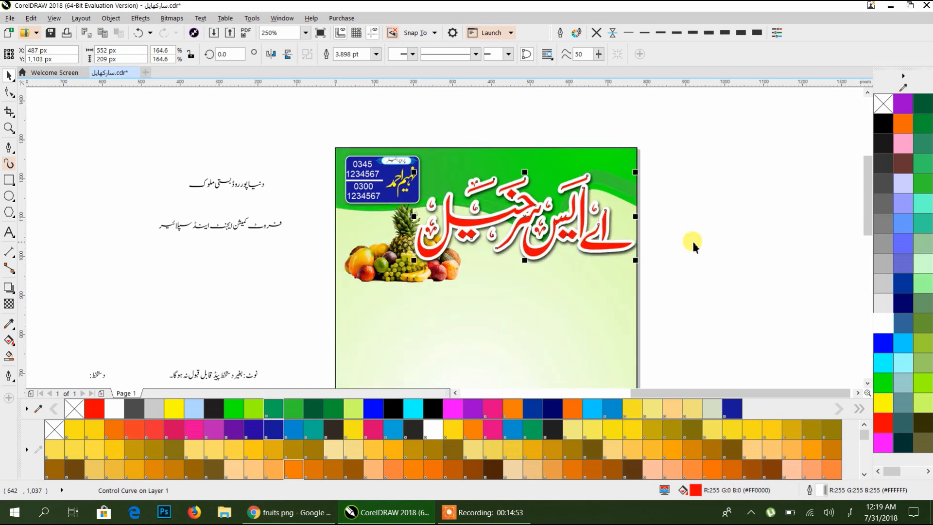
{"action": "left_click", "coordinate": [714, 240]}
- Group all the contact box objects and nudge the group slightly toward the page's upper left corner
{"action": "left_click_drag", "start_coordinate": [427, 199], "coordinate": [447, 223]}
{"action": "key", "text": "ctrl+g"}
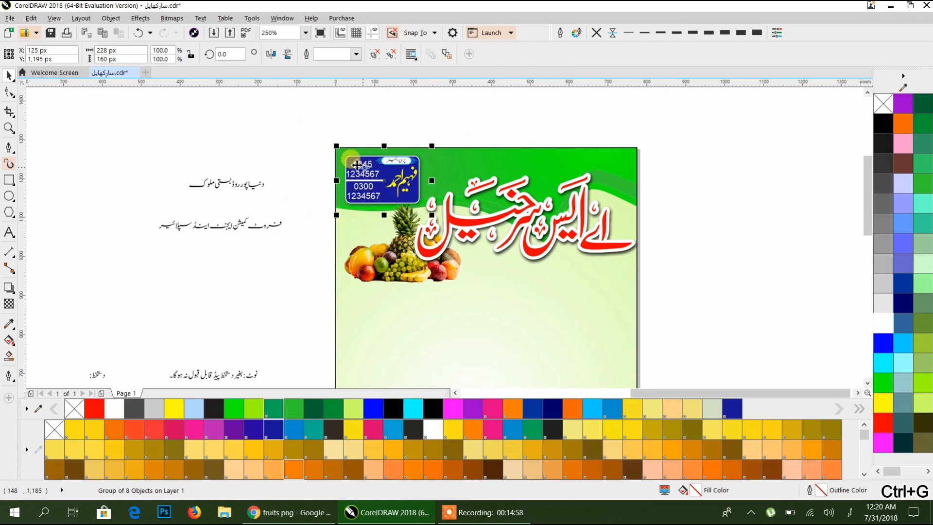
{"action": "scroll", "coordinate": [372, 173], "scroll_direction": "up", "scroll_amount": 2}
{"action": "left_click_drag", "start_coordinate": [346, 154], "coordinate": [343, 156]}
{"action": "scroll", "coordinate": [344, 156], "scroll_direction": "down", "scroll_amount": 1}
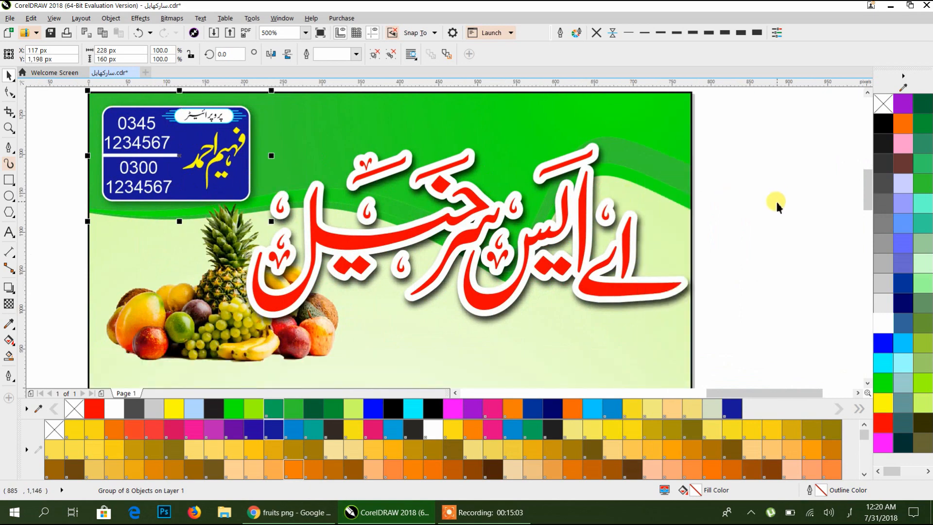
- Nudge the red heading slightly to the right
{"action": "left_click_drag", "start_coordinate": [655, 289], "coordinate": [658, 289]}
{"action": "left_click", "coordinate": [780, 254]}
{"action": "scroll", "coordinate": [440, 192], "scroll_direction": "down", "scroll_amount": 2}
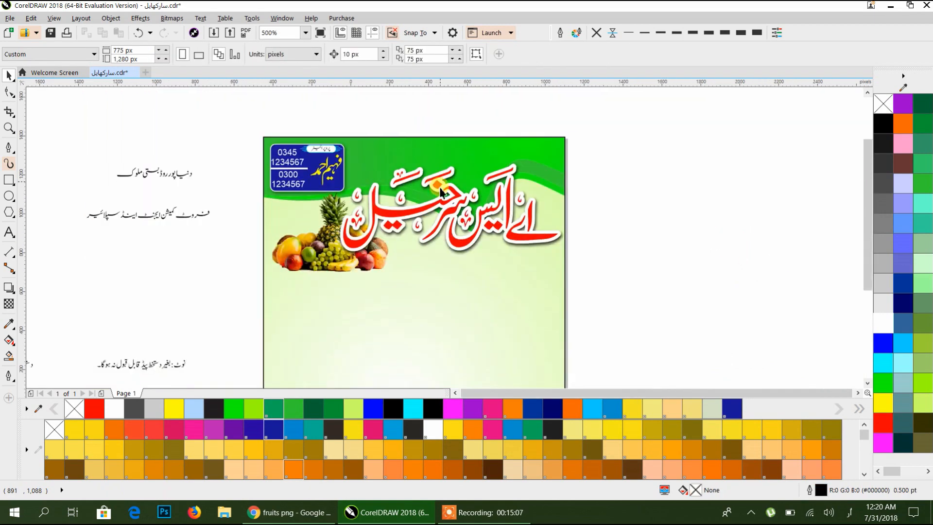
- Draw a rectangle about 371 × 33 px beneath the red heading and fully round its corners
{"action": "scroll", "coordinate": [440, 191], "scroll_direction": "down", "scroll_amount": 2}
{"action": "scroll", "coordinate": [308, 196], "scroll_direction": "up", "scroll_amount": 2}
{"action": "left_click_drag", "start_coordinate": [334, 247], "coordinate": [194, 213]}
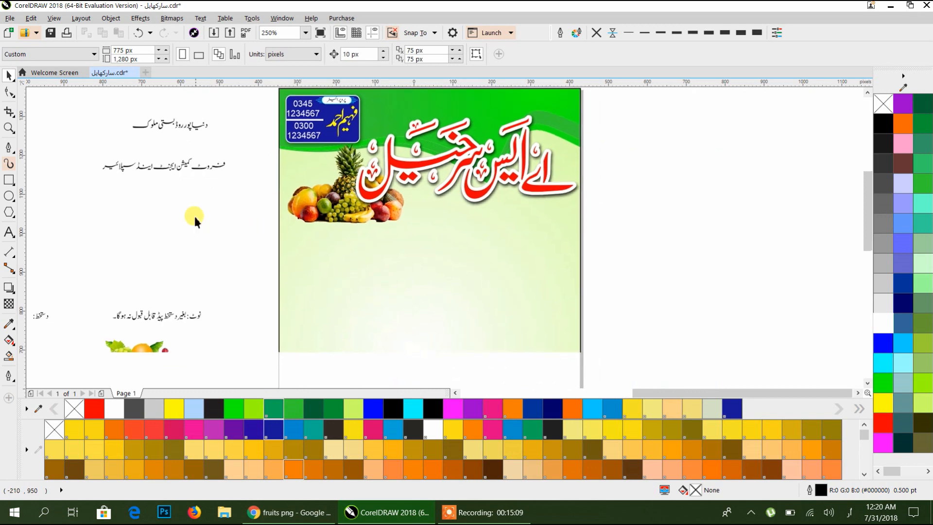
{"action": "left_click", "coordinate": [9, 179]}
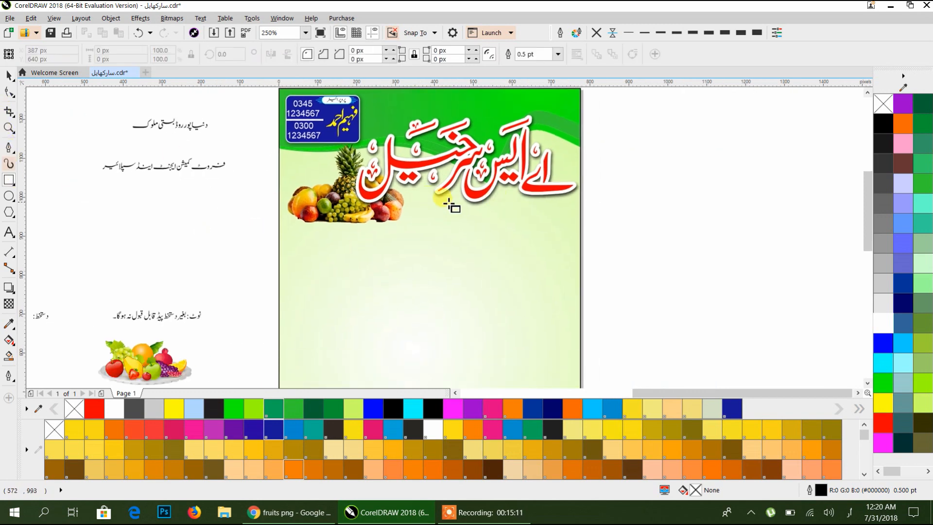
{"action": "left_click_drag", "start_coordinate": [419, 208], "coordinate": [564, 221]}
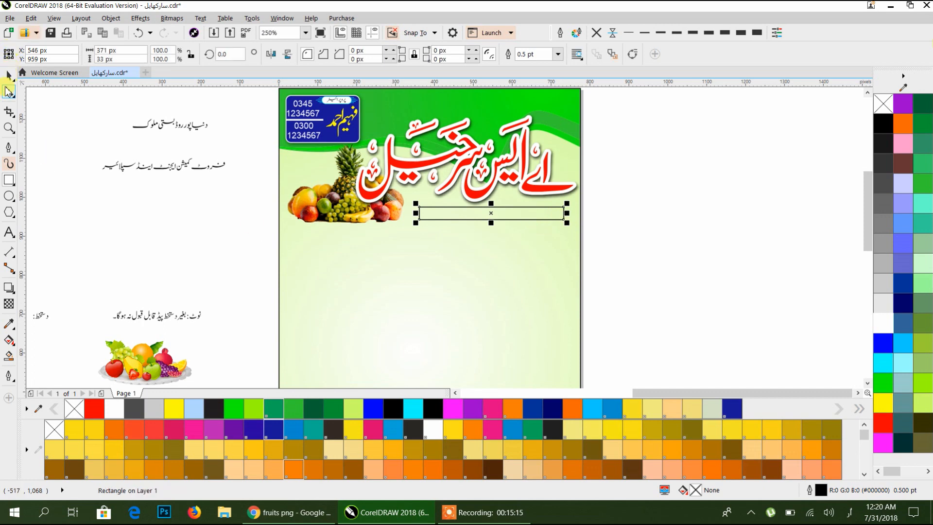
{"action": "left_click", "coordinate": [9, 91]}
{"action": "left_click_drag", "start_coordinate": [419, 208], "coordinate": [426, 208]}
{"action": "left_click", "coordinate": [8, 77]}
- Move the Urdu address text onto the rounded bar and centre both objects on each other
{"action": "left_click", "coordinate": [200, 192]}
{"action": "left_click_drag", "start_coordinate": [194, 132], "coordinate": [514, 215]}
{"action": "left_click", "coordinate": [551, 219], "text": "shift"}
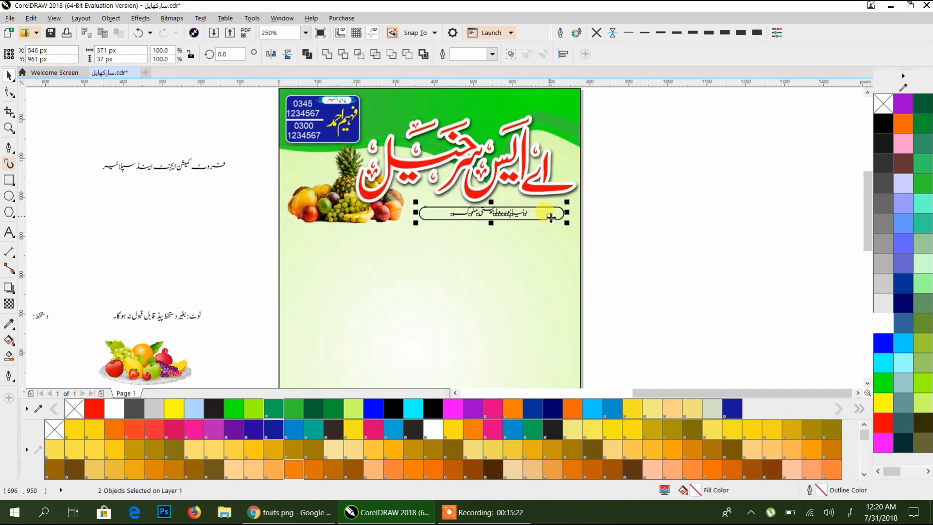
{"action": "key", "text": "c"}
{"action": "key", "text": "e"}
{"action": "left_click", "coordinate": [687, 200]}
- Fill the rounded bar white and bring the address text in front of it
{"action": "left_click", "coordinate": [549, 221]}
{"action": "left_click", "coordinate": [881, 320]}
{"action": "left_click_drag", "start_coordinate": [623, 191], "coordinate": [419, 246]}
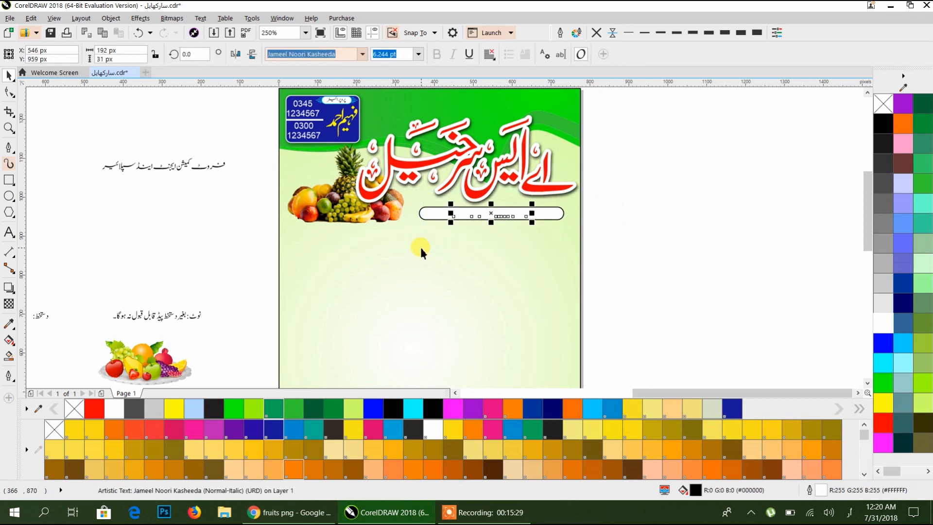
{"action": "left_click", "coordinate": [736, 217]}
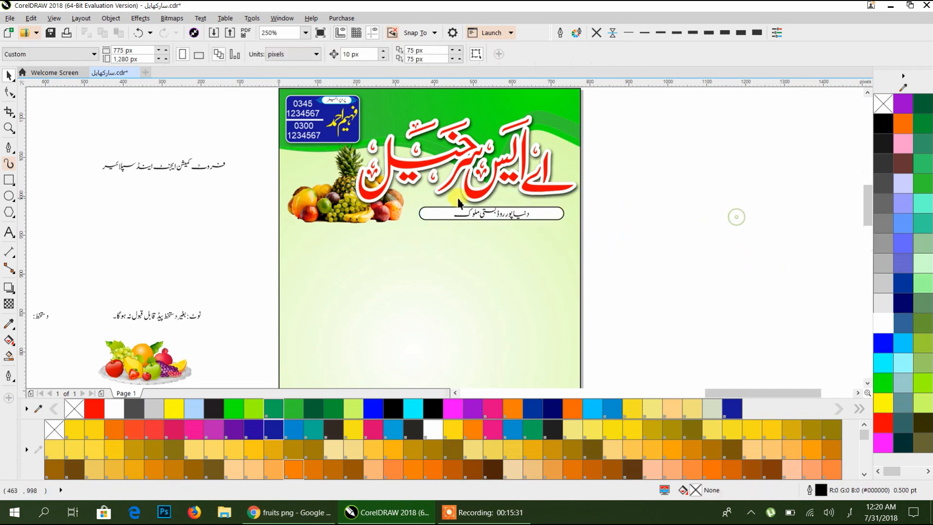
- Stretch the rounded bar to about 40 px high and fill it yellow (PANTONE 107 C)
{"action": "scroll", "coordinate": [459, 203], "scroll_direction": "up", "scroll_amount": 5}
{"action": "left_click", "coordinate": [588, 205]}
{"action": "left_click_drag", "start_coordinate": [620, 314], "coordinate": [618, 326]}
{"action": "left_click", "coordinate": [632, 408]}
{"action": "scroll", "coordinate": [399, 227], "scroll_direction": "down", "scroll_amount": 3}
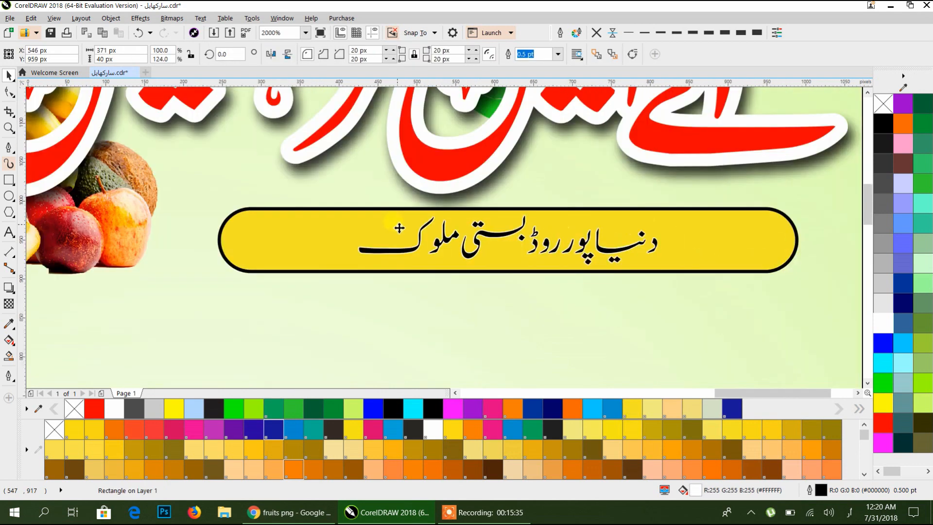
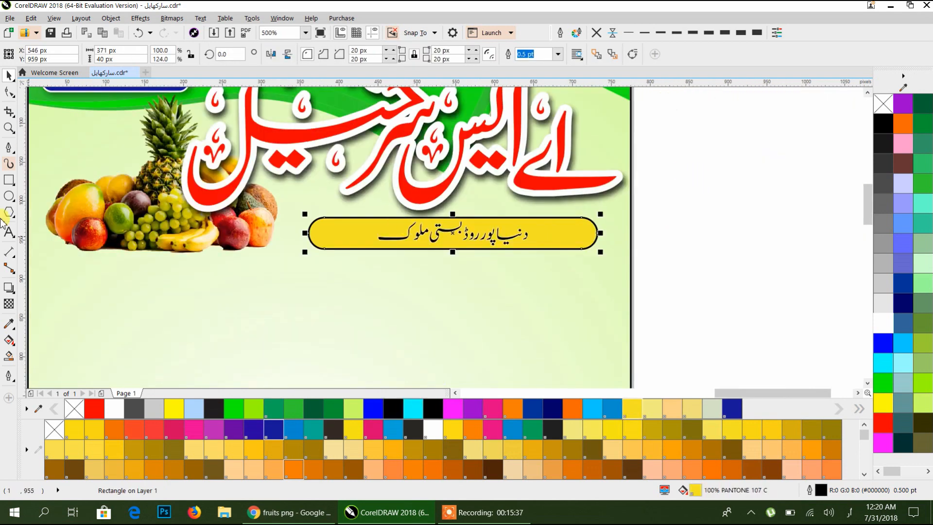
- Apply a vertical gradient to the rounded bar, from golden orange at its bottom to bright yellow at its top
{"action": "left_click", "coordinate": [9, 343]}
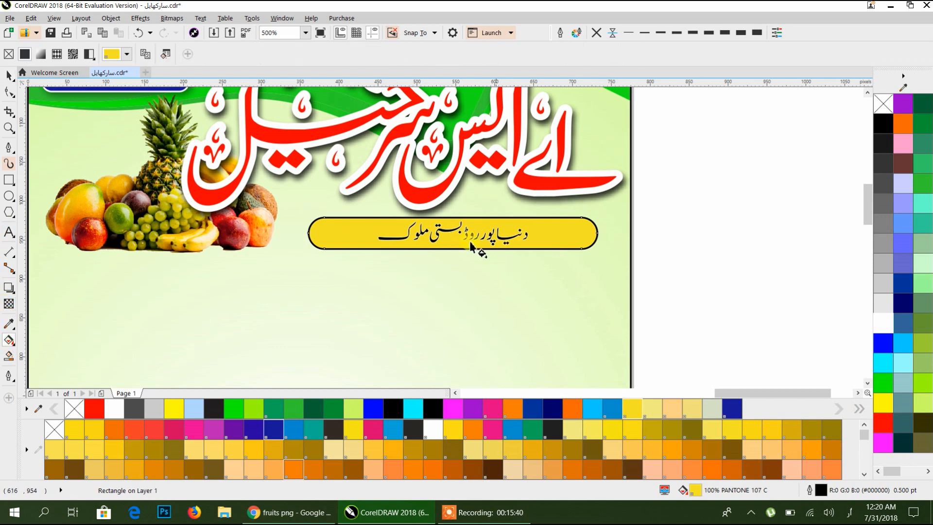
{"action": "scroll", "coordinate": [432, 243], "scroll_direction": "up", "scroll_amount": 2}
{"action": "left_click_drag", "start_coordinate": [480, 264], "coordinate": [481, 180]}
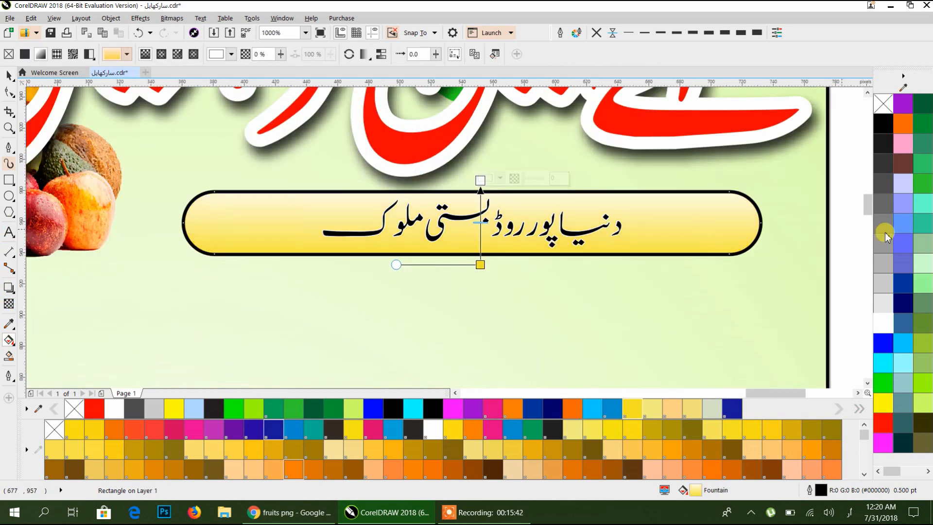
{"action": "left_click", "coordinate": [885, 403]}
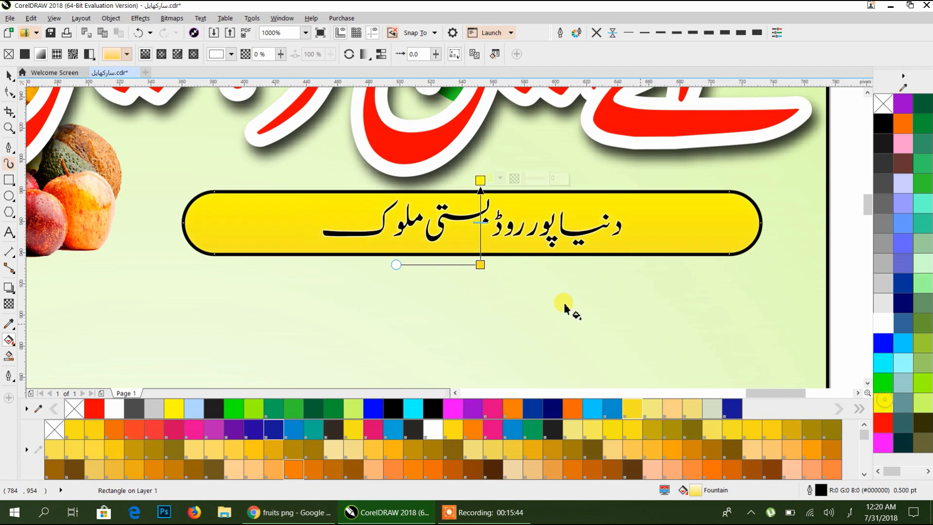
{"action": "left_click", "coordinate": [480, 264]}
{"action": "left_click", "coordinate": [652, 452]}
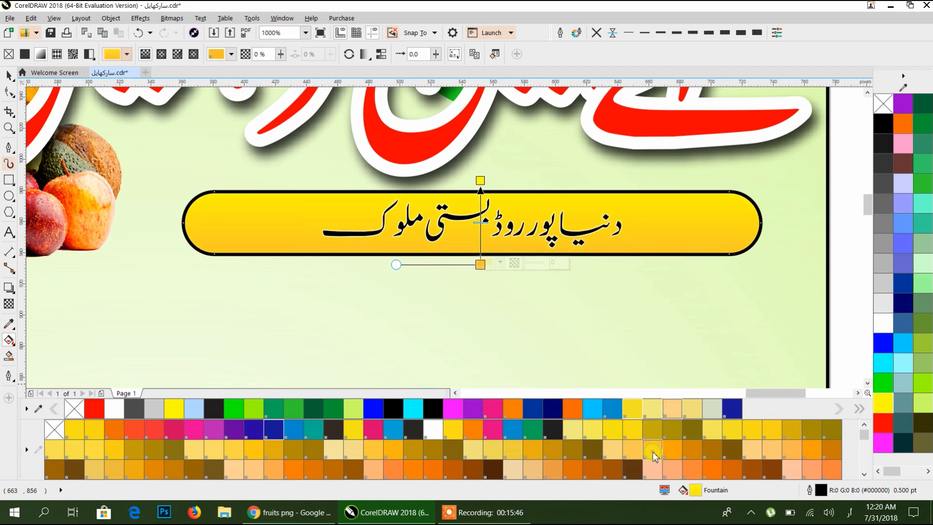
- Change the rounded bar's outline to white
{"action": "left_click", "coordinate": [8, 78]}
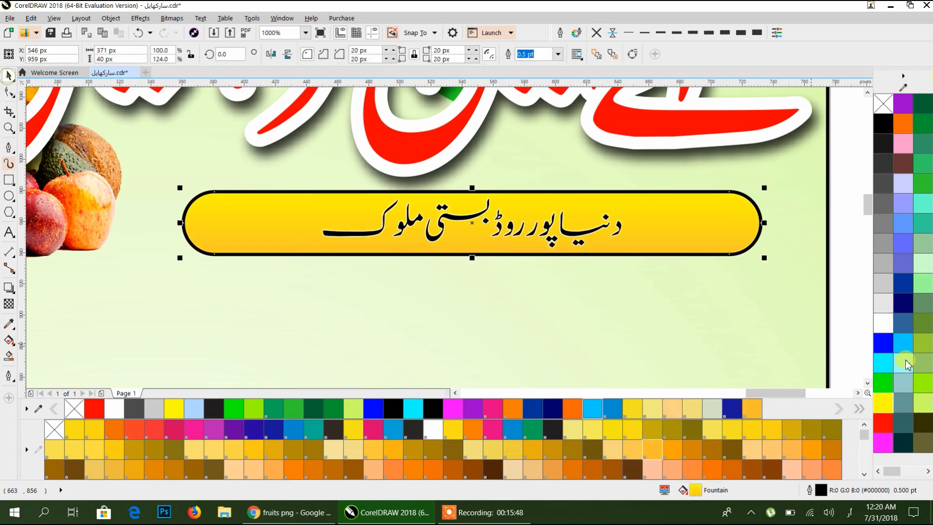
{"action": "right_click", "coordinate": [883, 323]}
{"action": "left_click", "coordinate": [847, 247]}
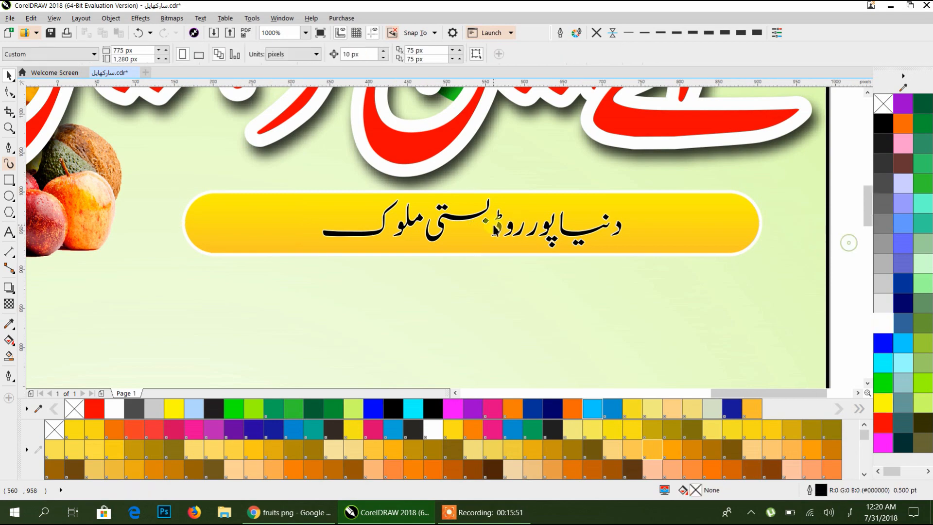
- Move the Urdu fruit commission agent tagline onto the green header above the heading and enlarge it to about 496 × 55 px
{"action": "scroll", "coordinate": [494, 223], "scroll_direction": "down", "scroll_amount": 4}
{"action": "scroll", "coordinate": [495, 223], "scroll_direction": "up", "scroll_amount": 3}
{"action": "scroll", "coordinate": [478, 219], "scroll_direction": "down", "scroll_amount": 3}
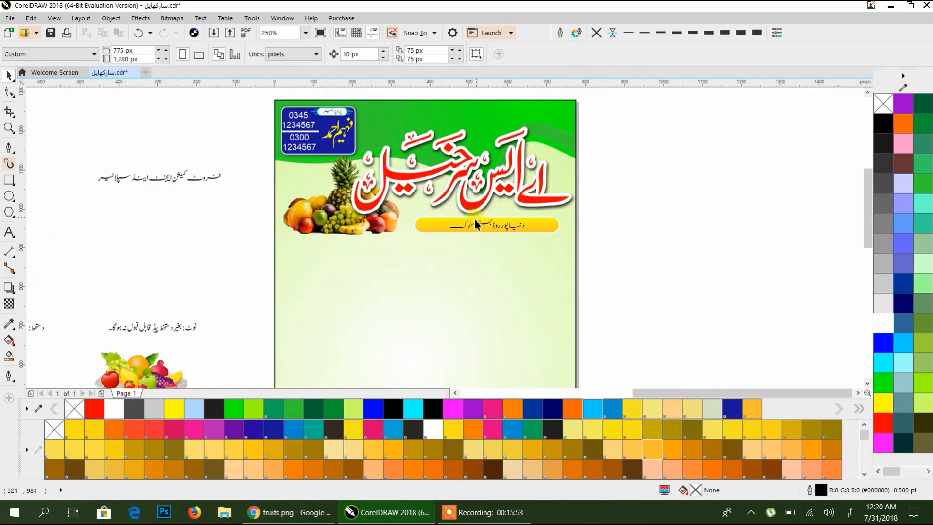
{"action": "left_click_drag", "start_coordinate": [196, 216], "coordinate": [430, 156]}
{"action": "left_click_drag", "start_coordinate": [502, 151], "coordinate": [619, 193]}
{"action": "scroll", "coordinate": [529, 148], "scroll_direction": "up", "scroll_amount": 2}
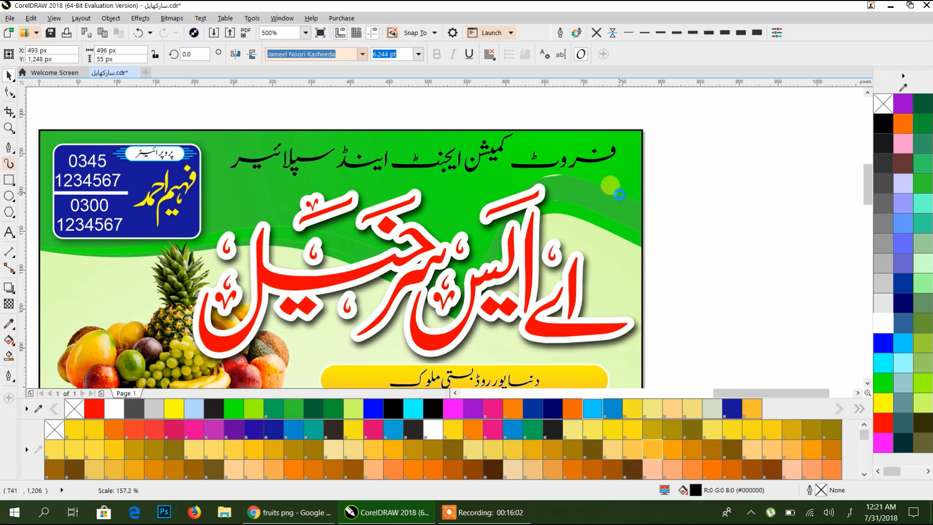
- Fill the tagline above the heading white and give it a 2 pt black outline behind the fill
{"action": "left_click", "coordinate": [884, 327]}
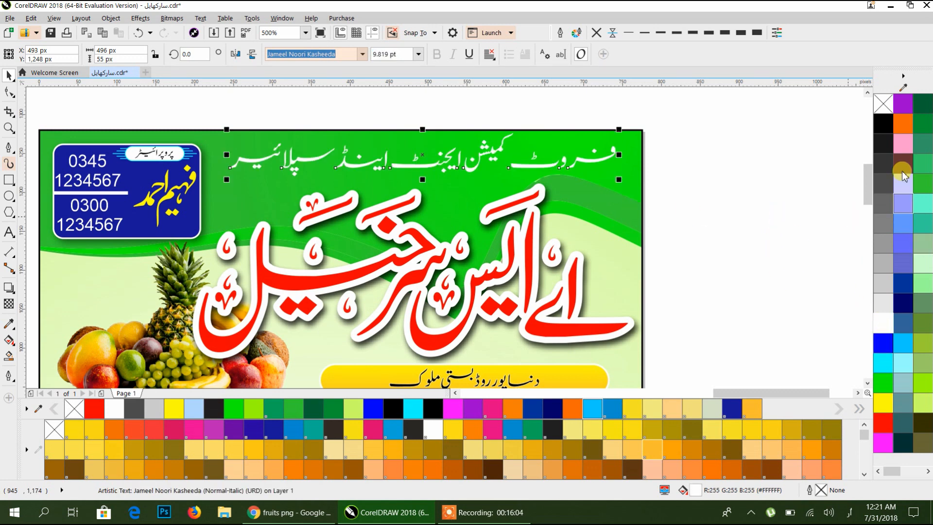
{"action": "left_click", "coordinate": [692, 33]}
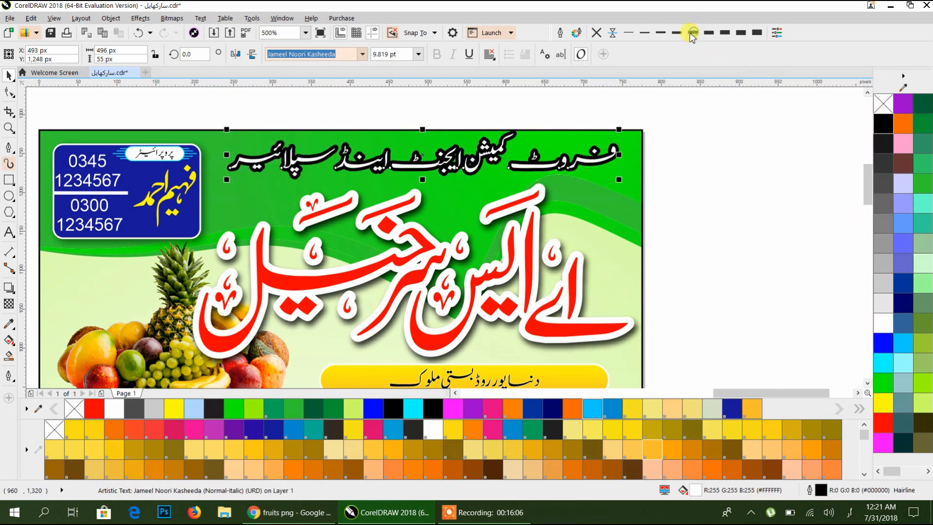
{"action": "left_click", "coordinate": [560, 33]}
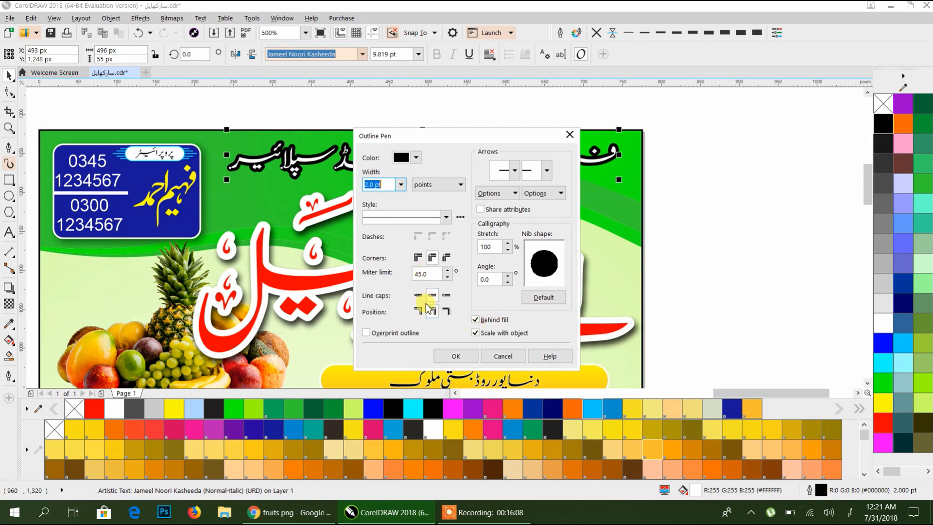
{"action": "left_click", "coordinate": [384, 335]}
{"action": "left_click", "coordinate": [452, 350]}
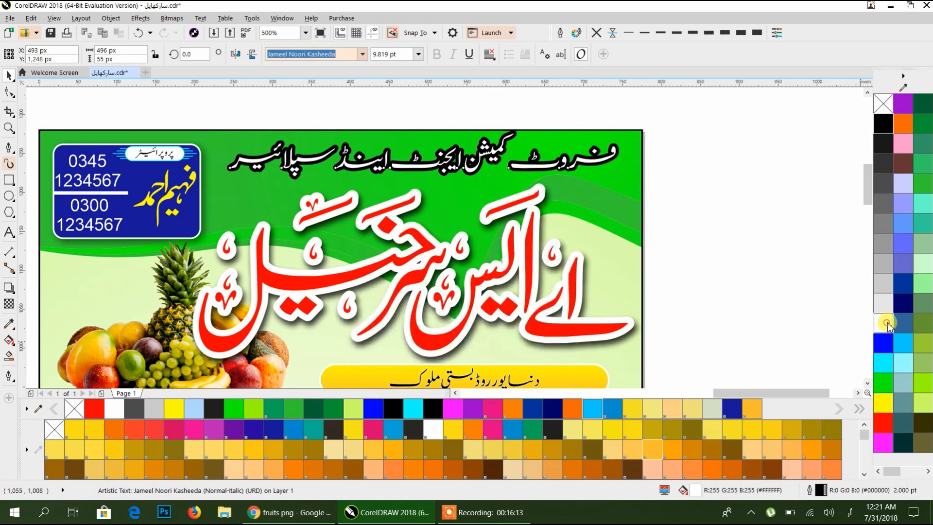
- Recolour the tagline with a blue (#0000FF) fill and a white outline, and make the outline thinner
{"action": "right_click", "coordinate": [887, 322]}
{"action": "left_click", "coordinate": [884, 342]}
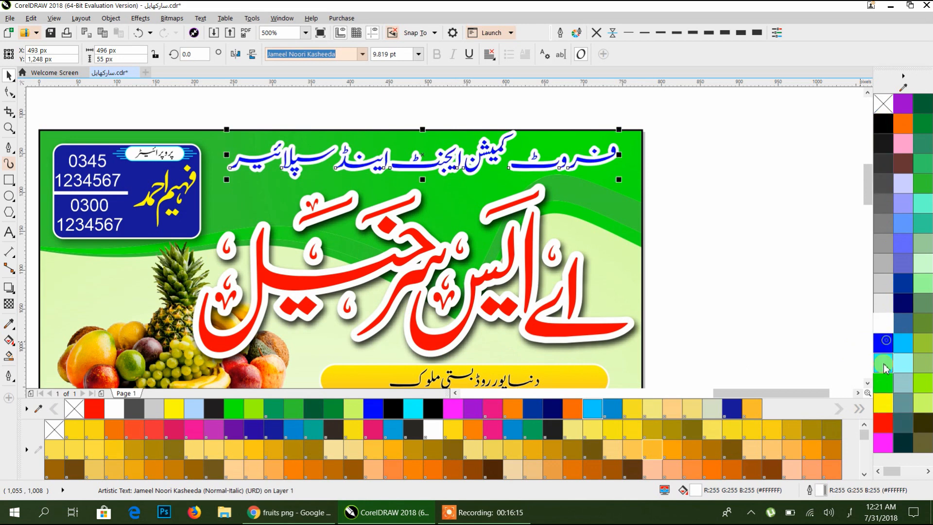
{"action": "left_click", "coordinate": [630, 36]}
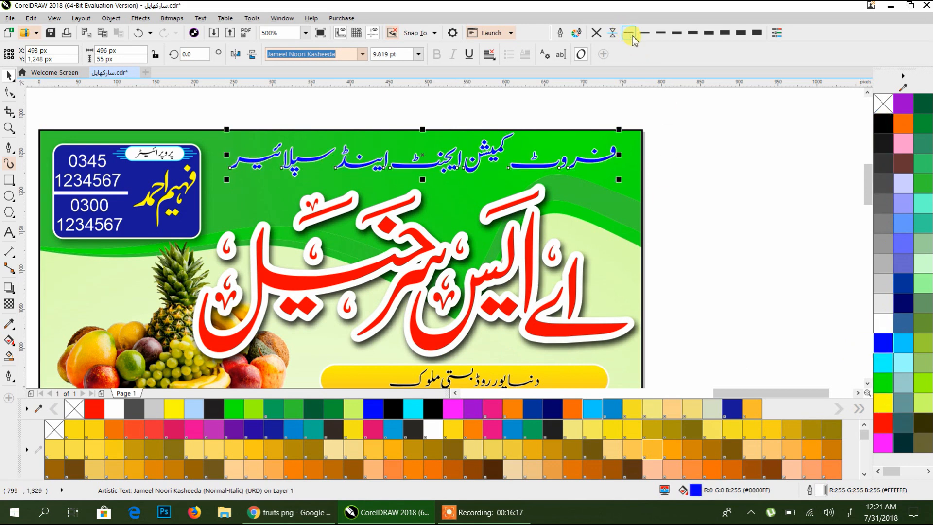
{"action": "left_click", "coordinate": [658, 33]}
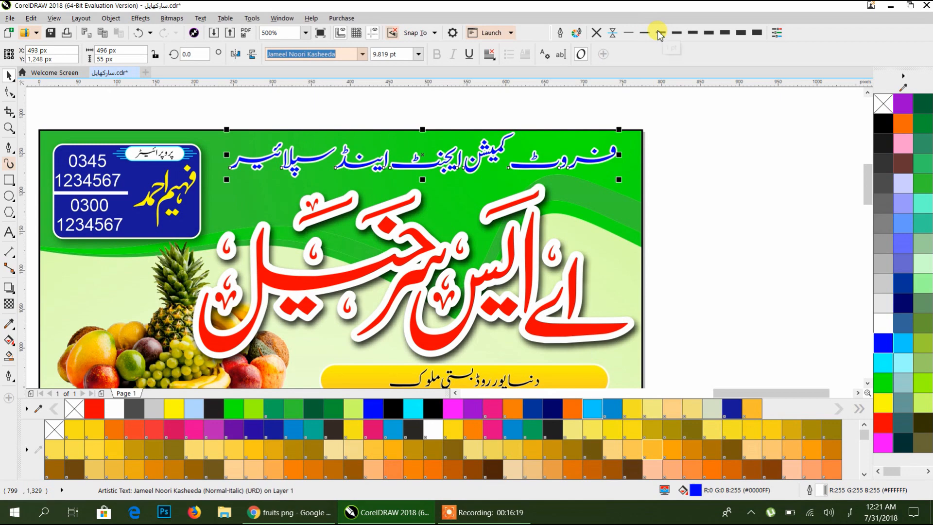
{"action": "left_click", "coordinate": [700, 139]}
- Examine the date, number and addressee fields on the reference bill
{"action": "scroll", "coordinate": [700, 138], "scroll_direction": "down", "scroll_amount": 2}
{"action": "left_click_drag", "start_coordinate": [690, 238], "coordinate": [654, 225]}
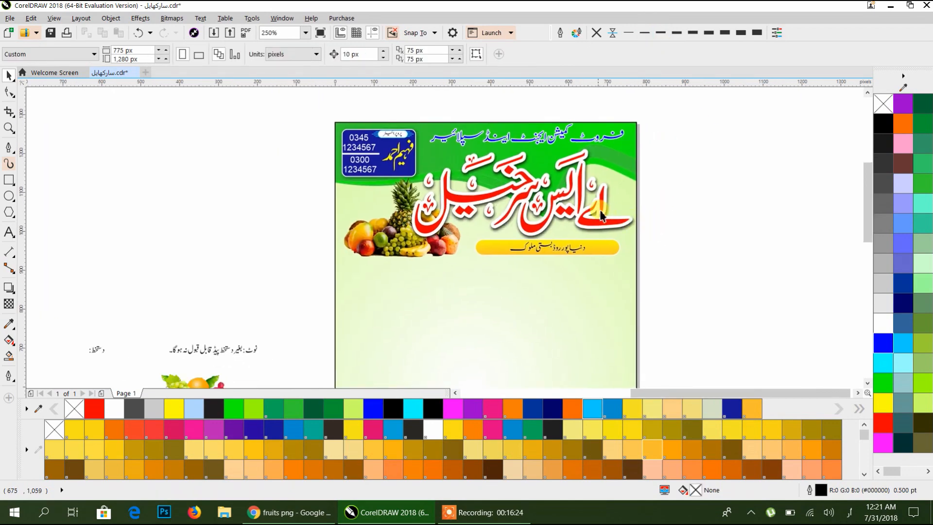
{"action": "left_click_drag", "start_coordinate": [512, 283], "coordinate": [476, 193]}
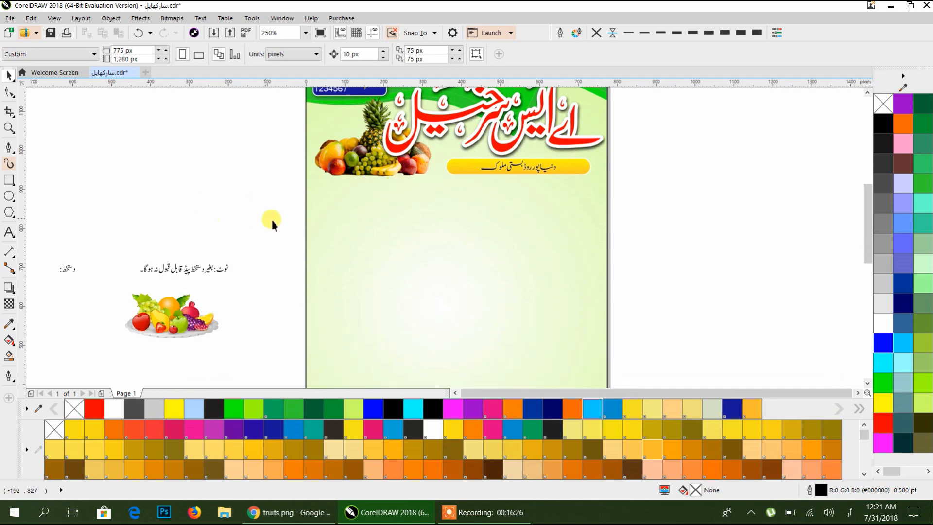
{"action": "scroll", "coordinate": [272, 221], "scroll_direction": "down", "scroll_amount": 2}
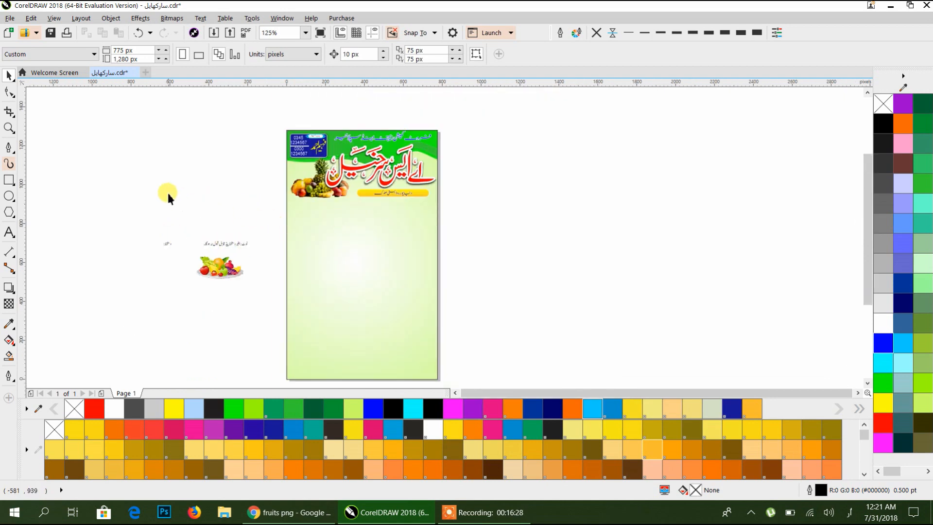
{"action": "left_click_drag", "start_coordinate": [181, 200], "coordinate": [582, 203]}
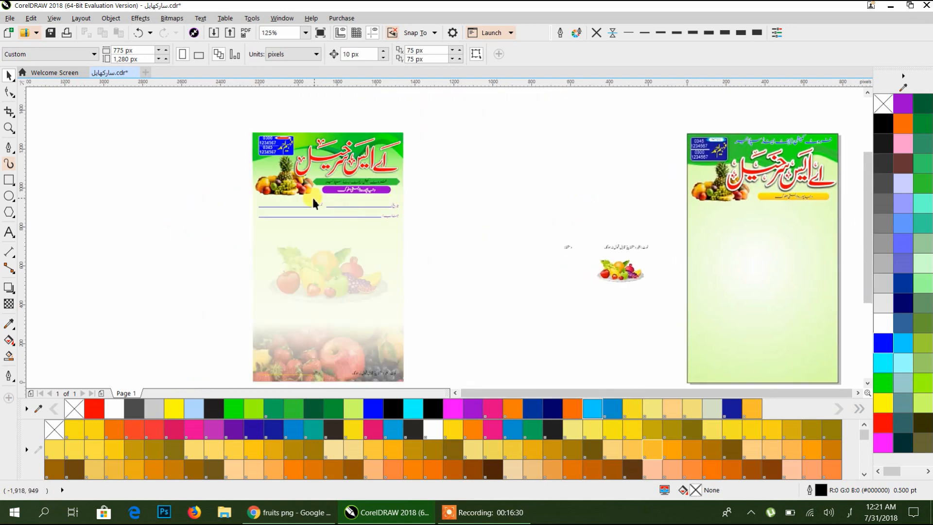
{"action": "left_click", "coordinate": [391, 209]}
{"action": "scroll", "coordinate": [391, 206], "scroll_direction": "up", "scroll_amount": 4}
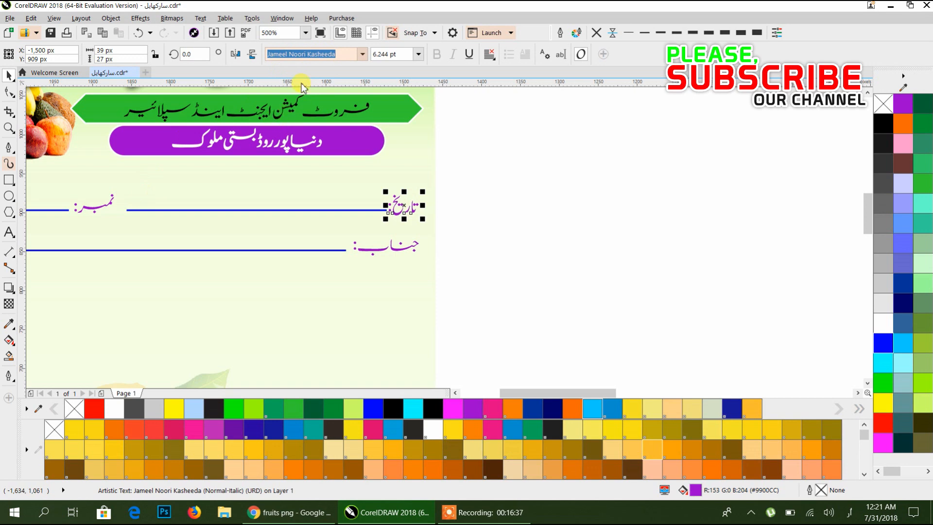
{"action": "left_click", "coordinate": [94, 207]}
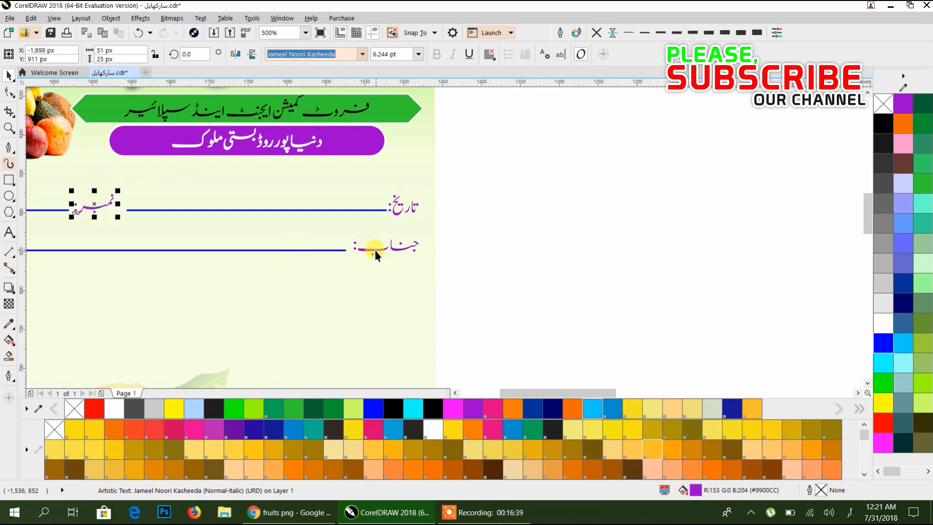
{"action": "left_click", "coordinate": [375, 250]}
{"action": "scroll", "coordinate": [482, 189], "scroll_direction": "down", "scroll_amount": 4}
{"action": "left_click_drag", "start_coordinate": [517, 189], "coordinate": [532, 216]}
{"action": "scroll", "coordinate": [541, 267], "scroll_direction": "right", "scroll_amount": 3}
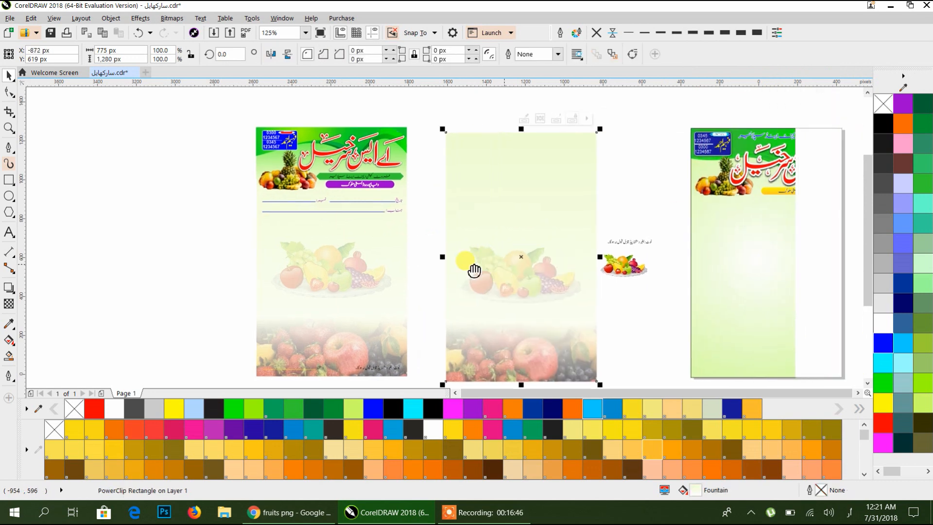
{"action": "key", "text": "ctrl+z"}
{"action": "left_click", "coordinate": [414, 222]}
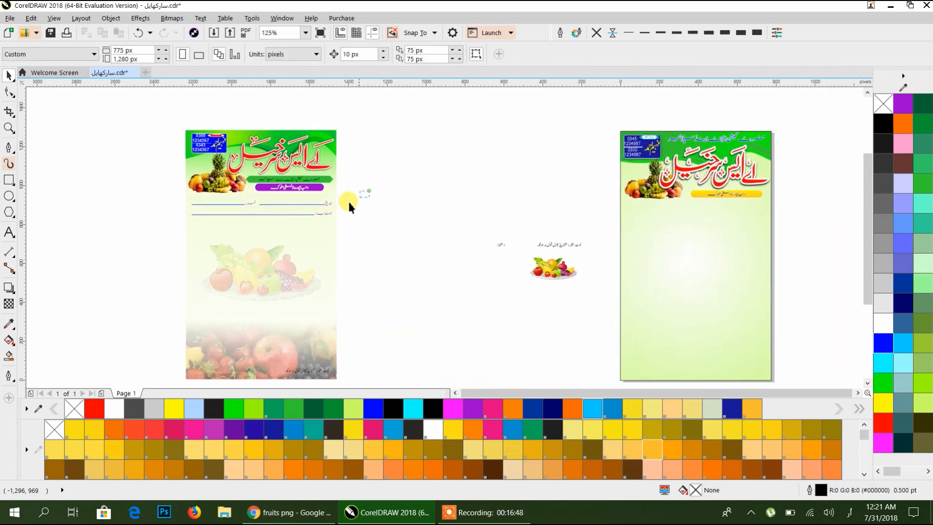
- Copy the date, number and addressee labels with their blue lines from the reference bill to below the new bill's address bar
{"action": "left_click_drag", "start_coordinate": [169, 223], "coordinate": [171, 222]}
{"action": "left_click_drag", "start_coordinate": [262, 209], "coordinate": [693, 208]}
{"action": "left_click_drag", "start_coordinate": [656, 233], "coordinate": [180, 278]}
{"action": "scroll", "coordinate": [289, 244], "scroll_direction": "up", "scroll_amount": 1}
{"action": "scroll", "coordinate": [291, 247], "scroll_direction": "up", "scroll_amount": 1}
{"action": "left_click_drag", "start_coordinate": [301, 262], "coordinate": [694, 264]}
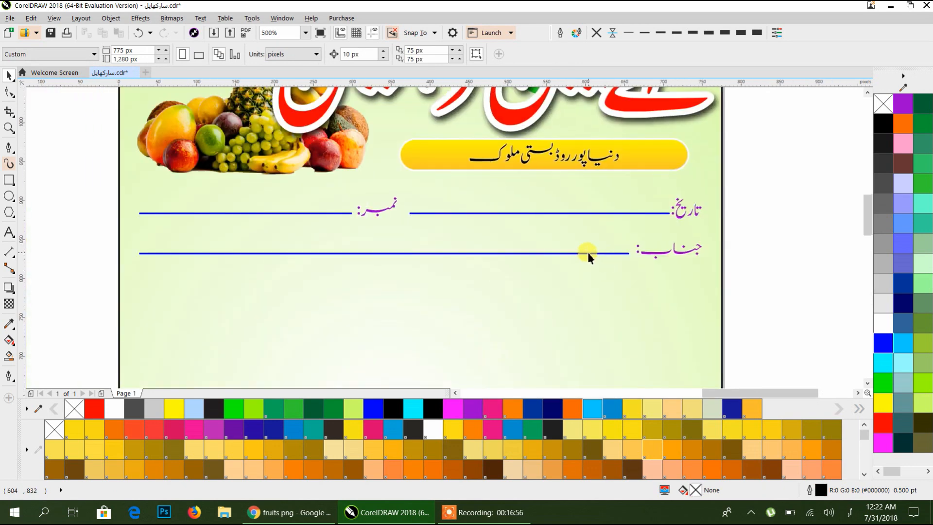
- Delete the blue lines beside the copied labels and draw a horizontal 0.5 pt line about 394 px long with the Pen tool
{"action": "left_click", "coordinate": [587, 251]}
{"action": "key", "text": "Delete"}
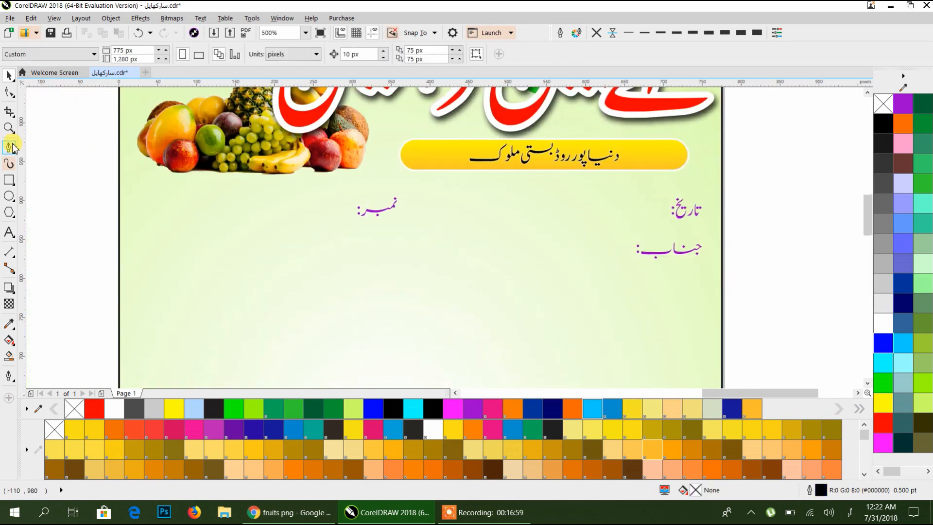
{"action": "left_click", "coordinate": [9, 147]}
{"action": "left_click", "coordinate": [137, 221]}
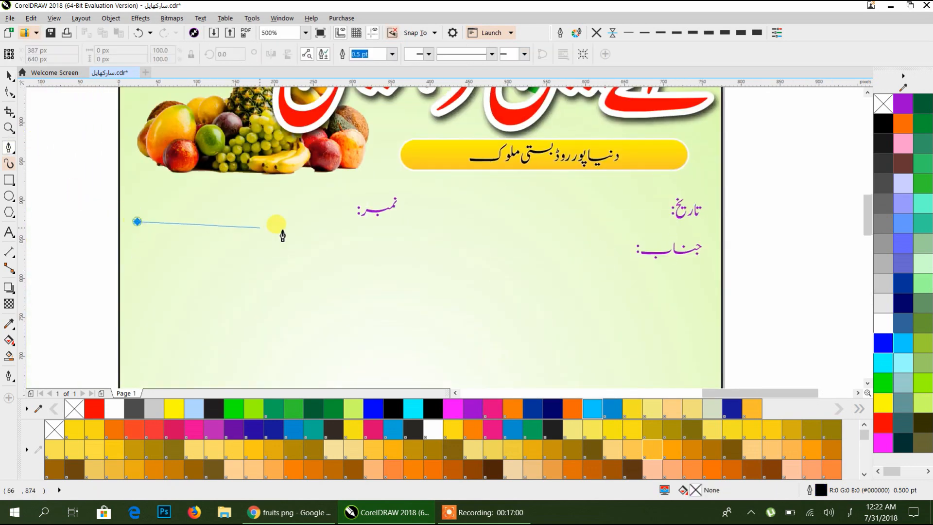
{"action": "double_click", "coordinate": [443, 221]}
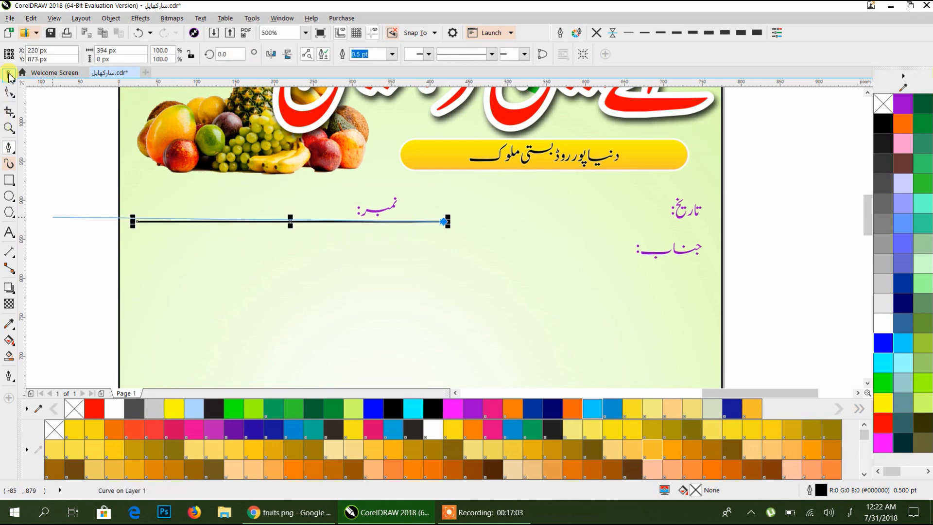
- Move the new line beside the addressee label (جناب) and stretch it to about 639 px, reaching near the page's far edge
{"action": "left_click", "coordinate": [9, 75]}
{"action": "left_click_drag", "start_coordinate": [290, 221], "coordinate": [478, 255]}
{"action": "left_click_drag", "start_coordinate": [316, 252], "coordinate": [129, 255]}
- Copy the addressee line up to the date row and resize it to about 334 px between the date and number labels
{"action": "left_click_drag", "start_coordinate": [384, 253], "coordinate": [357, 217]}
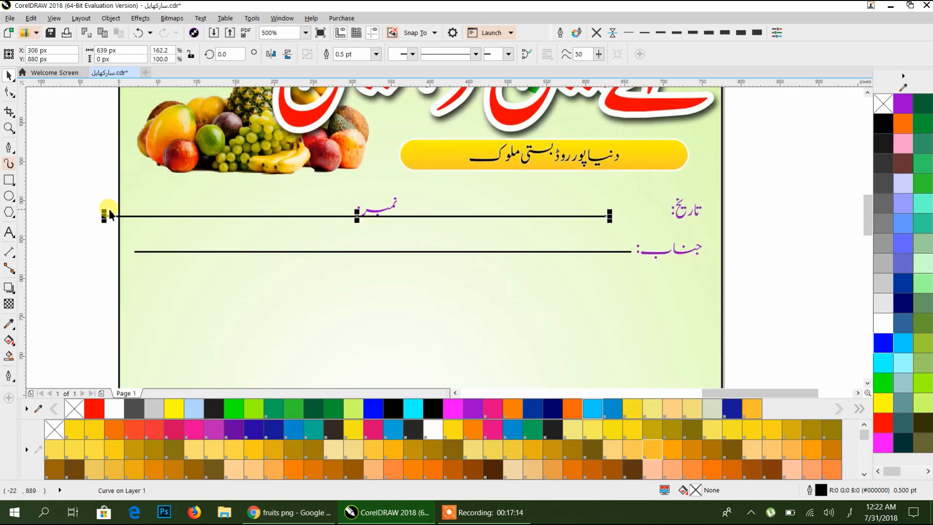
{"action": "left_click_drag", "start_coordinate": [105, 218], "coordinate": [406, 222]}
{"action": "left_click", "coordinate": [642, 216]}
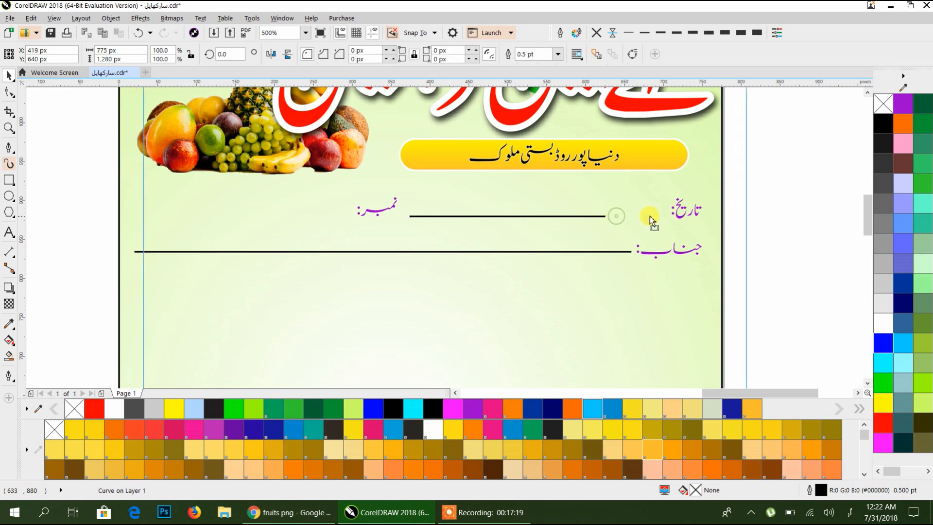
{"action": "key", "text": "ctrl+z"}
{"action": "scroll", "coordinate": [639, 211], "scroll_direction": "up", "scroll_amount": 4}
{"action": "left_click_drag", "start_coordinate": [546, 233], "coordinate": [731, 219]}
{"action": "scroll", "coordinate": [271, 235], "scroll_direction": "down", "scroll_amount": 5}
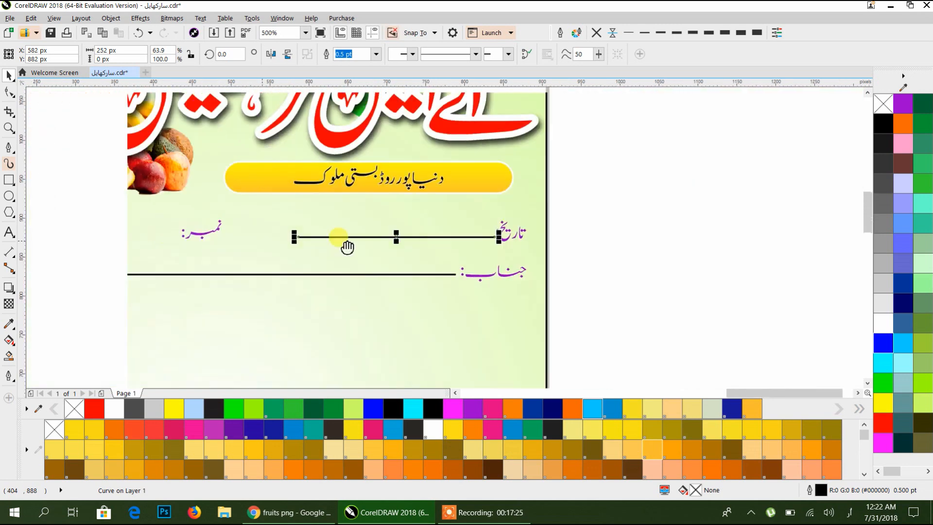
{"action": "scroll", "coordinate": [458, 235], "scroll_direction": "up", "scroll_amount": 5}
{"action": "left_click_drag", "start_coordinate": [551, 240], "coordinate": [294, 238]}
{"action": "scroll", "coordinate": [327, 245], "scroll_direction": "down", "scroll_amount": 4}
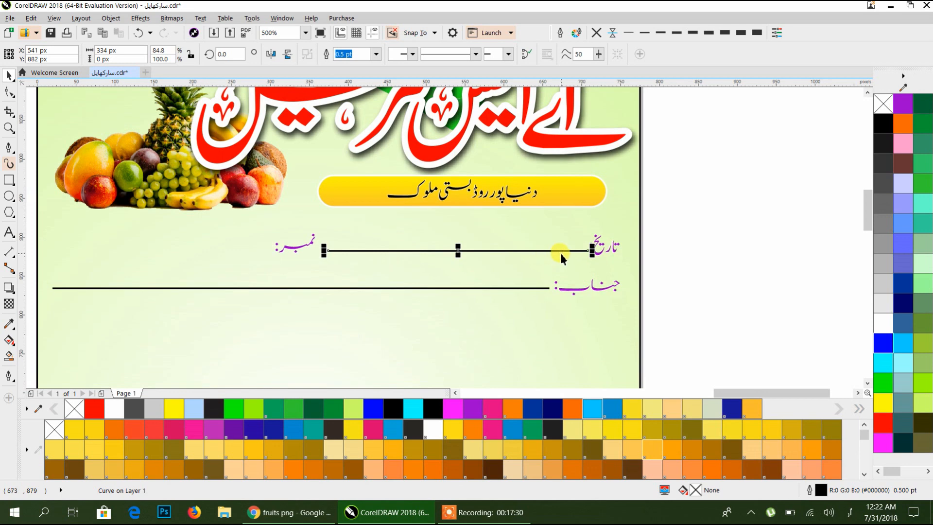
- Copy the date line beside the number label and shorten it to about 279 px, aligning its outer end with the line below
{"action": "left_click_drag", "start_coordinate": [549, 252], "coordinate": [378, 272]}
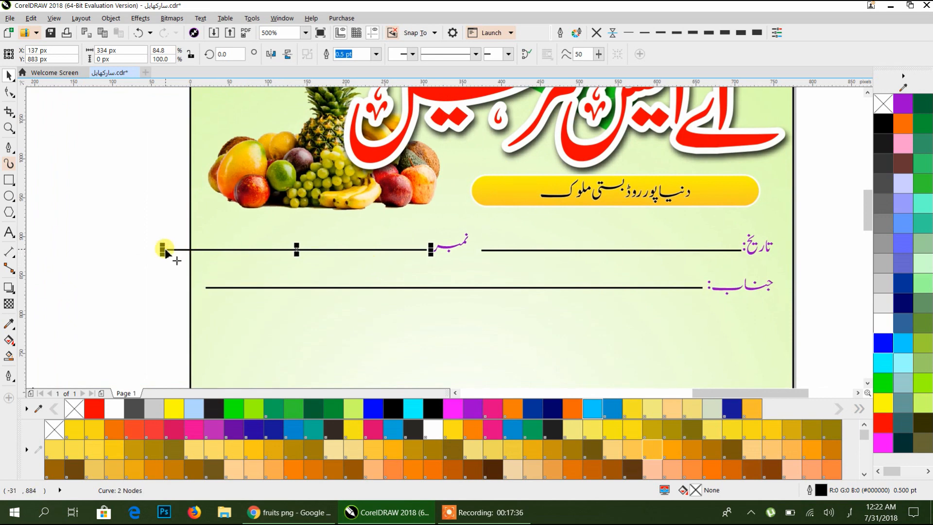
{"action": "left_click_drag", "start_coordinate": [156, 250], "coordinate": [206, 254]}
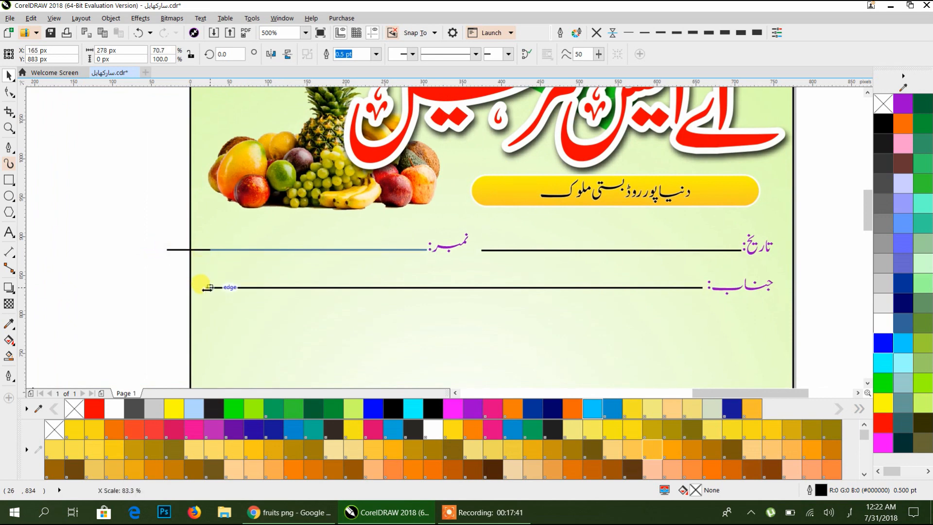
{"action": "left_click_drag", "start_coordinate": [208, 287], "coordinate": [209, 287]}
{"action": "left_click", "coordinate": [125, 286]}
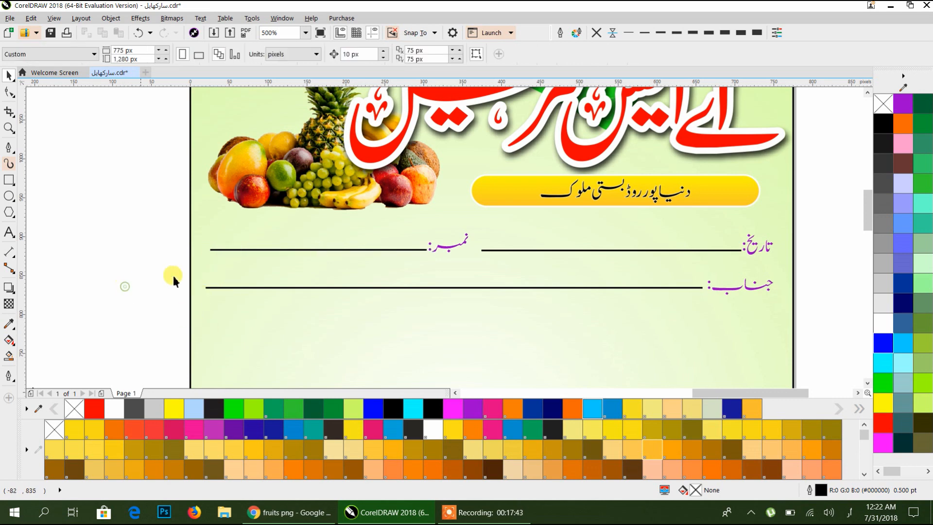
{"action": "left_click", "coordinate": [213, 250]}
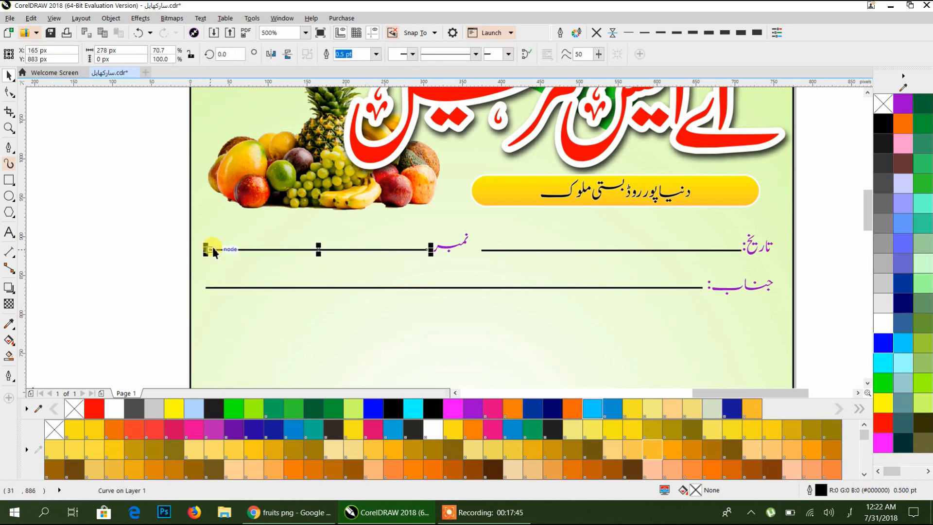
{"action": "left_click_drag", "start_coordinate": [204, 251], "coordinate": [208, 286]}
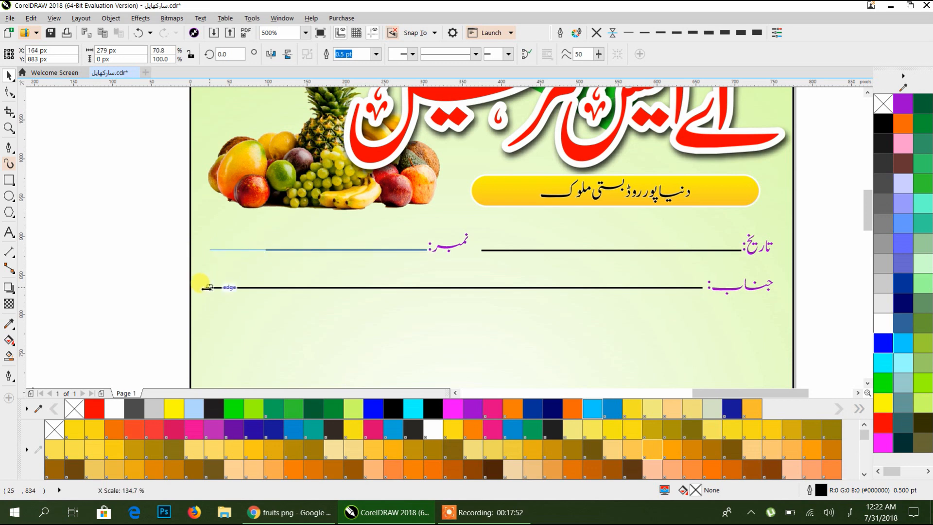
{"action": "left_click_drag", "start_coordinate": [199, 287], "coordinate": [200, 285]}
{"action": "left_click", "coordinate": [115, 240]}
- Enlarge the fruit plate picture to about 687 × 333 px and place it just beside the new bill page
{"action": "scroll", "coordinate": [397, 265], "scroll_direction": "down", "scroll_amount": 2}
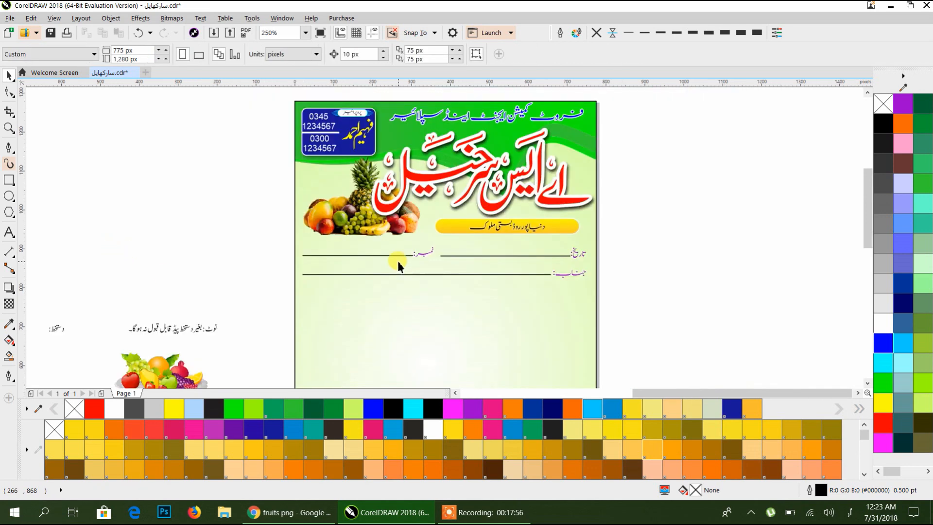
{"action": "scroll", "coordinate": [412, 258], "scroll_direction": "down", "scroll_amount": 2}
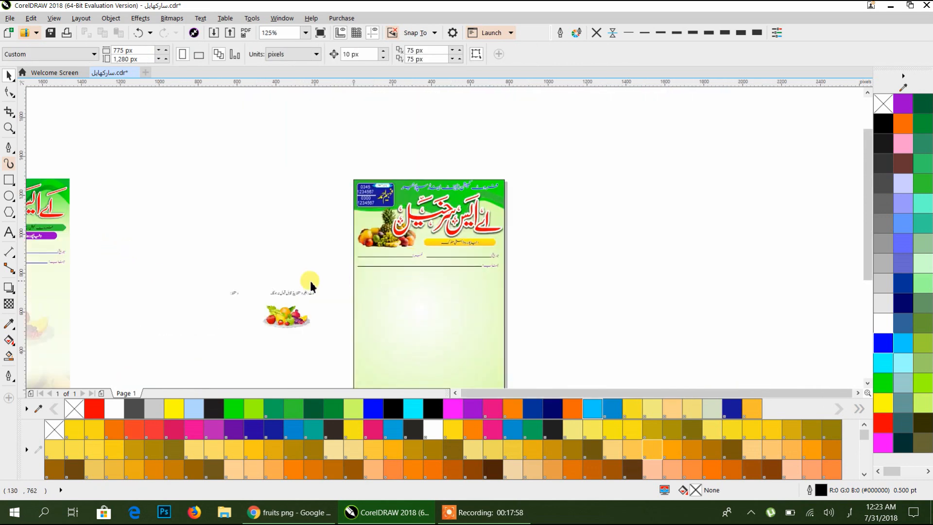
{"action": "scroll", "coordinate": [271, 168], "scroll_direction": "up", "scroll_amount": 2}
{"action": "scroll", "coordinate": [387, 336], "scroll_direction": "down", "scroll_amount": 4}
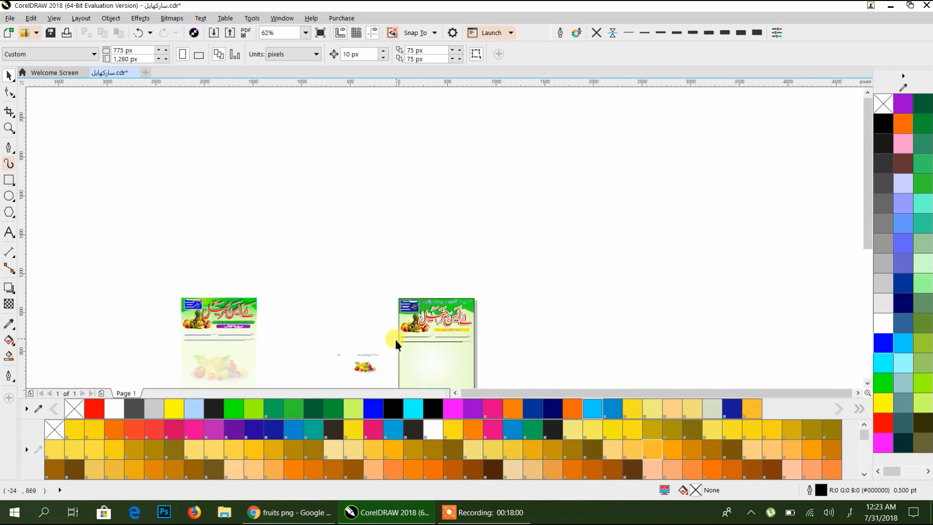
{"action": "scroll", "coordinate": [395, 337], "scroll_direction": "up", "scroll_amount": 2}
{"action": "left_click_drag", "start_coordinate": [356, 339], "coordinate": [314, 253]}
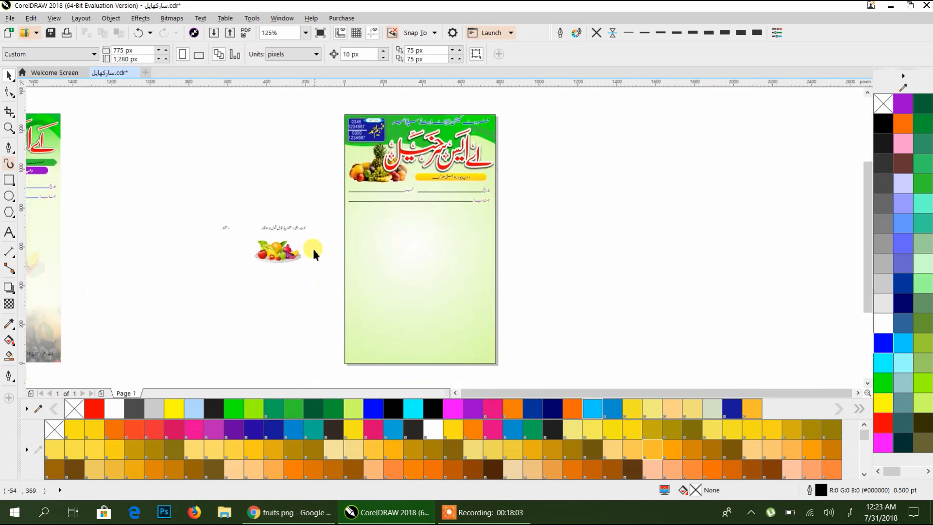
{"action": "left_click", "coordinate": [280, 253]}
{"action": "left_click_drag", "start_coordinate": [250, 266], "coordinate": [135, 362]}
{"action": "left_click_drag", "start_coordinate": [233, 296], "coordinate": [429, 285]}
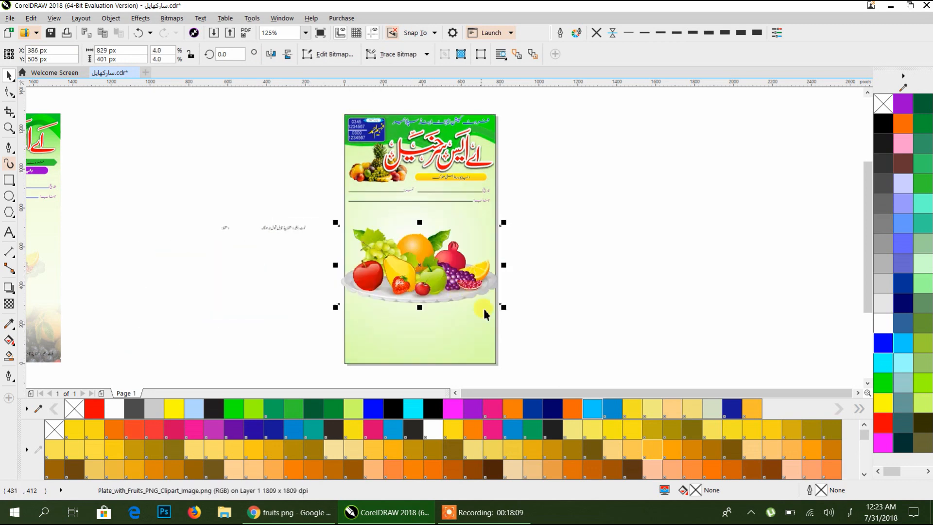
{"action": "left_click_drag", "start_coordinate": [503, 309], "coordinate": [475, 291]}
{"action": "left_click_drag", "start_coordinate": [416, 264], "coordinate": [568, 272]}
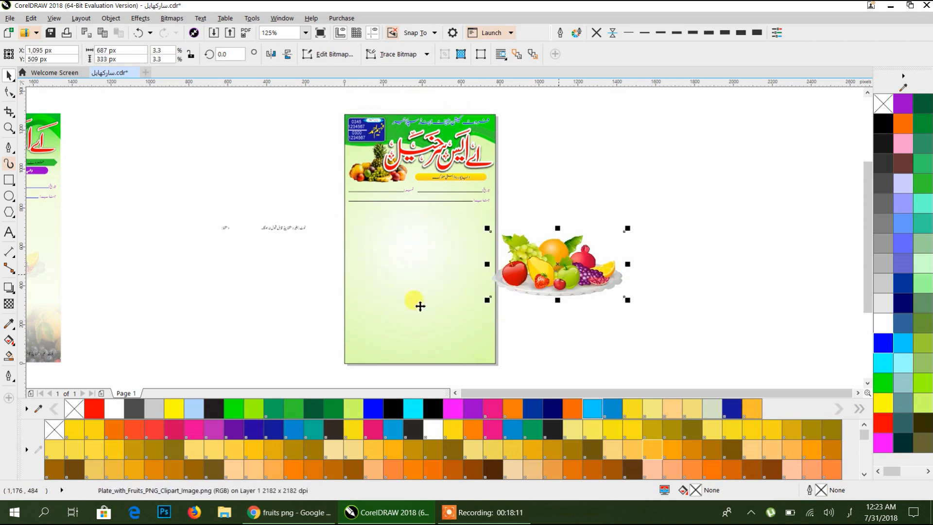
- Apply uniform transparency of 80 to the fruit plate picture
{"action": "left_click", "coordinate": [9, 287]}
{"action": "left_click", "coordinate": [9, 304]}
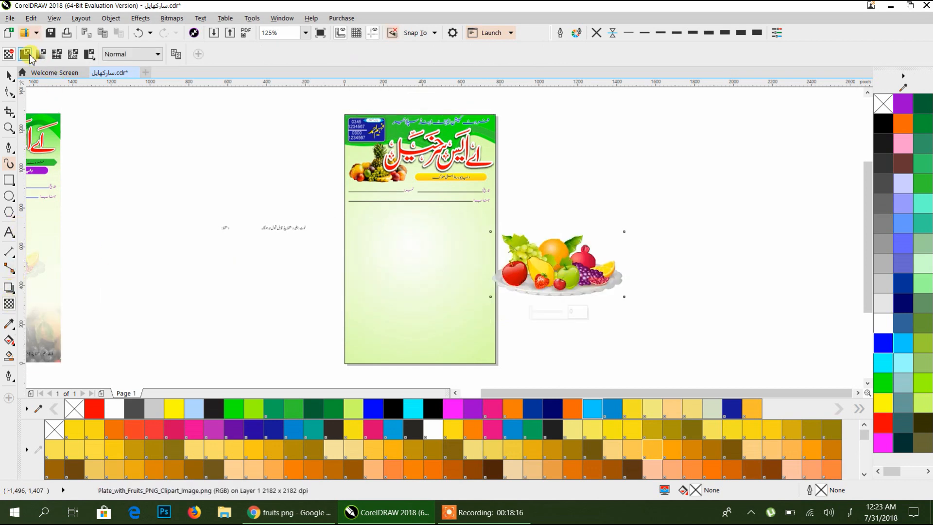
{"action": "left_click", "coordinate": [29, 56]}
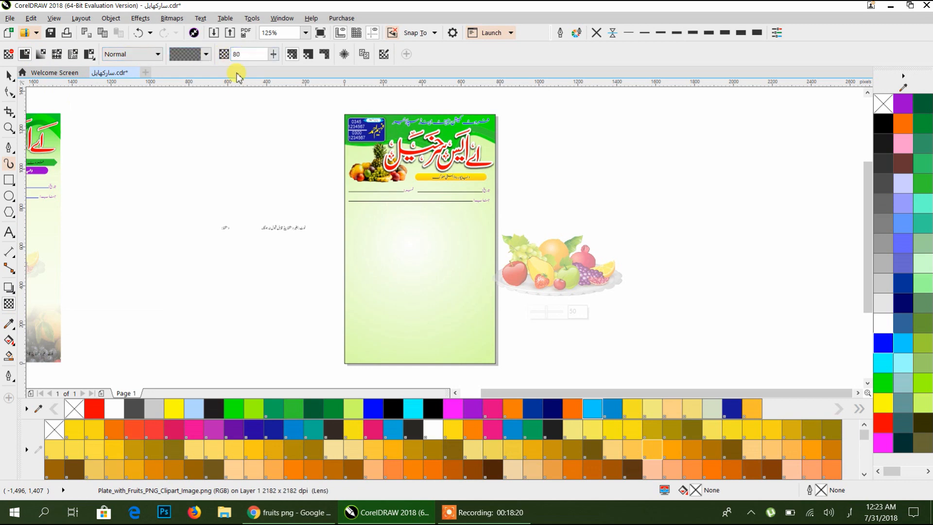
{"action": "key", "text": "Return"}
{"action": "left_click", "coordinate": [7, 76]}
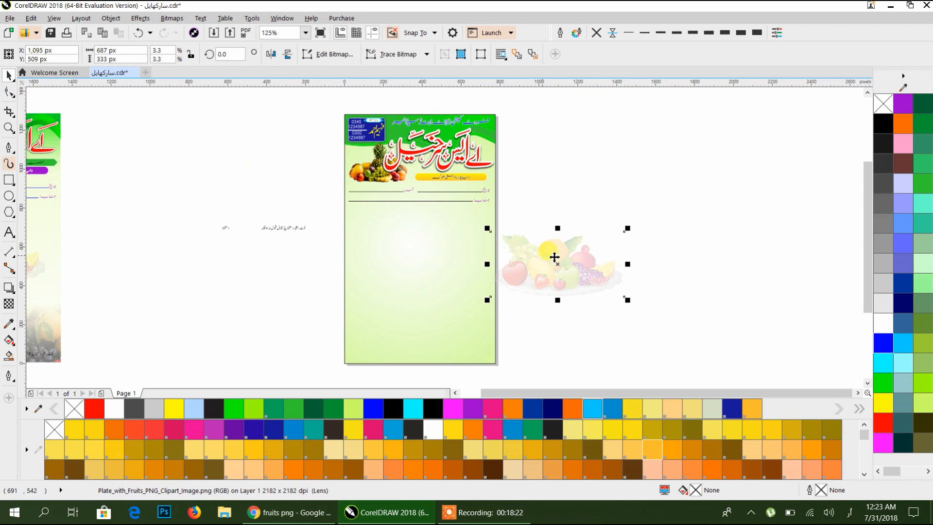
- PowerClip the faded fruit plate inside the bill's background rectangle and shift it down to the middle of the page
{"action": "left_click_drag", "start_coordinate": [551, 254], "coordinate": [653, 228]}
{"action": "right_click", "coordinate": [682, 238]}
{"action": "left_click", "coordinate": [738, 171]}
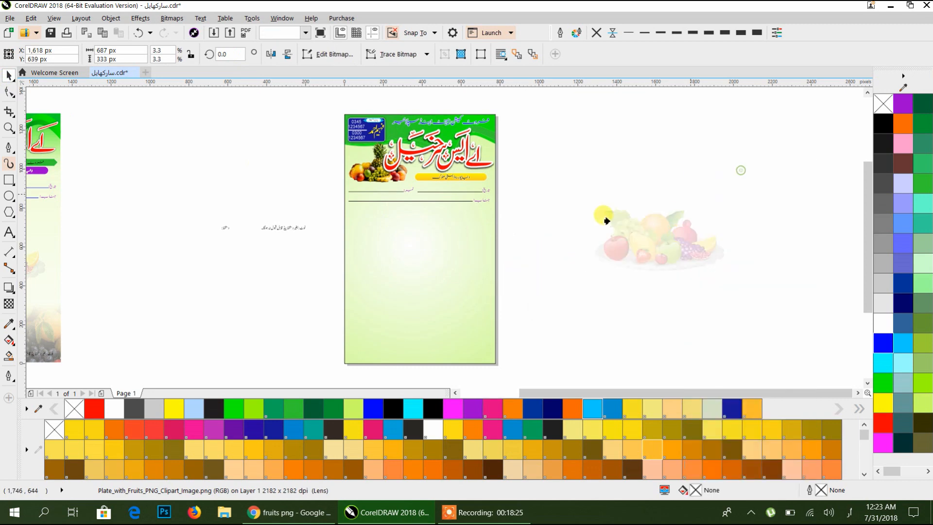
{"action": "left_click", "coordinate": [444, 255]}
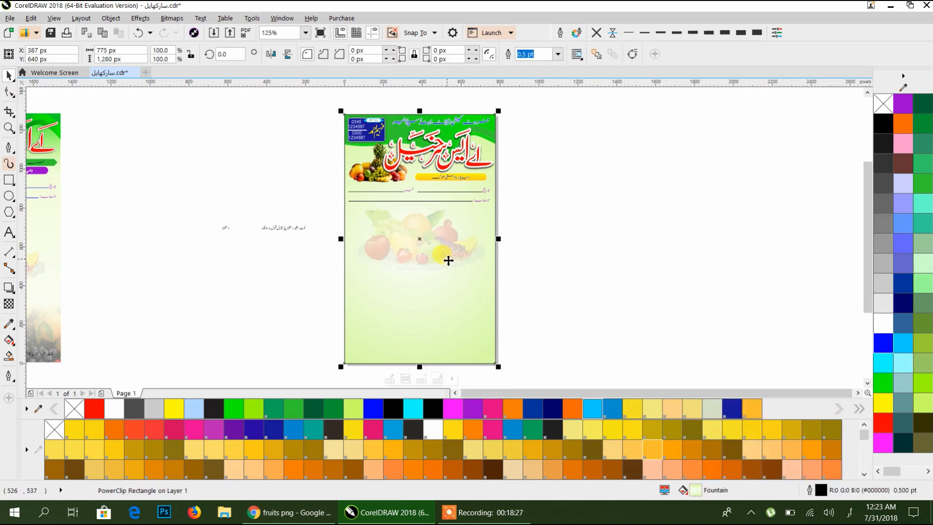
{"action": "double_click", "coordinate": [439, 250]}
{"action": "left_click_drag", "start_coordinate": [440, 254], "coordinate": [442, 303]}
{"action": "left_click", "coordinate": [272, 259]}
- Move the Urdu footer note and signature label onto the page just above its lower edge
{"action": "left_click_drag", "start_coordinate": [293, 246], "coordinate": [474, 356]}
{"action": "scroll", "coordinate": [413, 366], "scroll_direction": "up", "scroll_amount": 3}
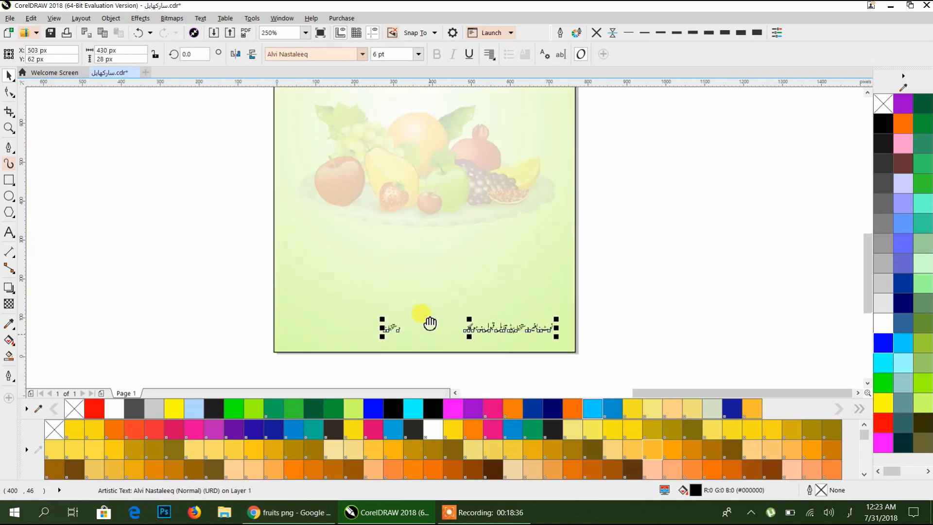
{"action": "left_click", "coordinate": [569, 289]}
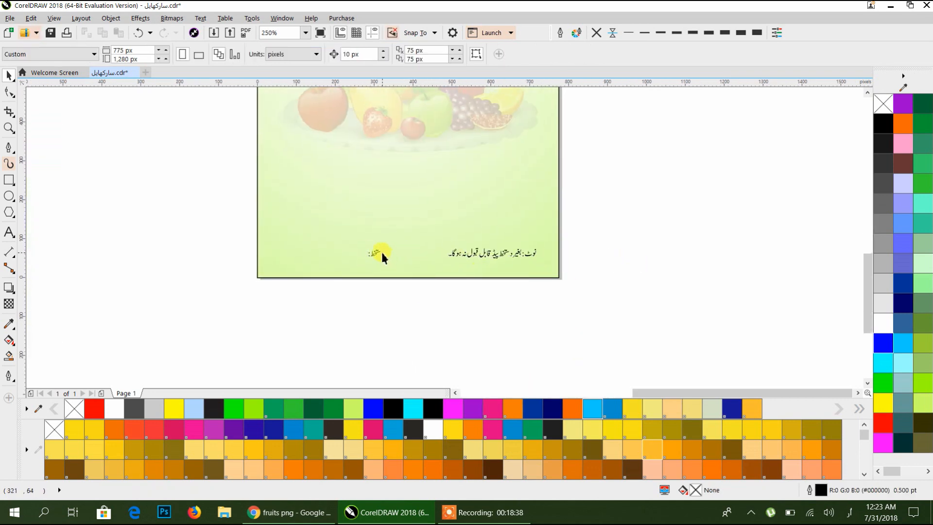
- Draw a rectangle about 726 × 69 px around the footer text and round its corners to about 34 px
{"action": "left_click", "coordinate": [9, 179]}
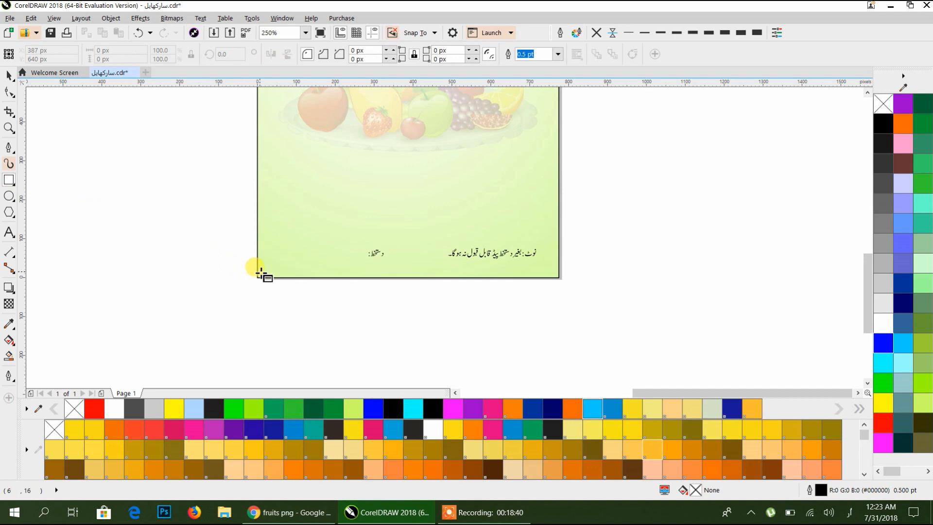
{"action": "left_click_drag", "start_coordinate": [265, 270], "coordinate": [548, 245]}
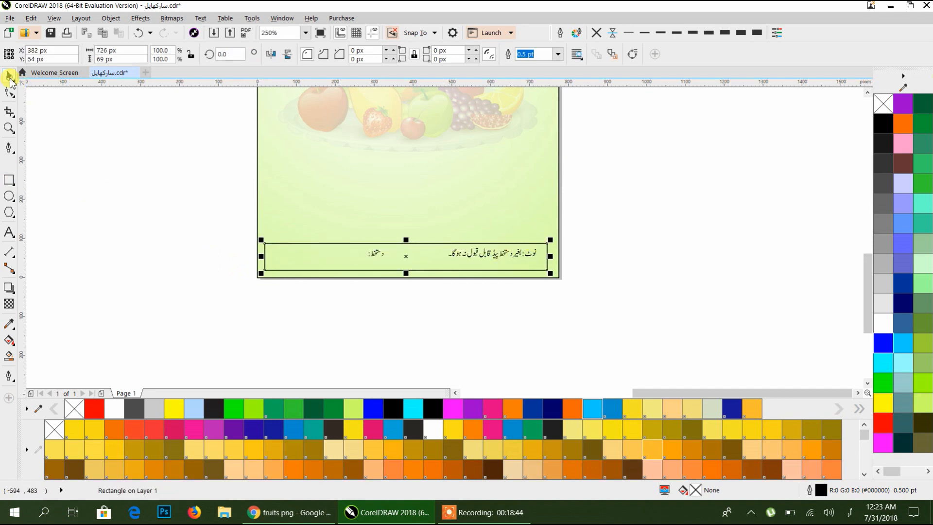
{"action": "left_click", "coordinate": [13, 96]}
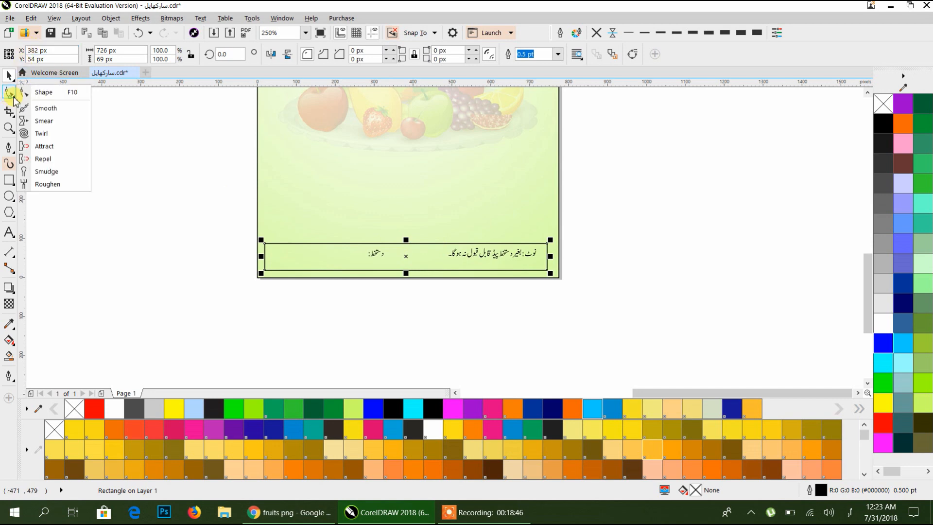
{"action": "left_click", "coordinate": [51, 94]}
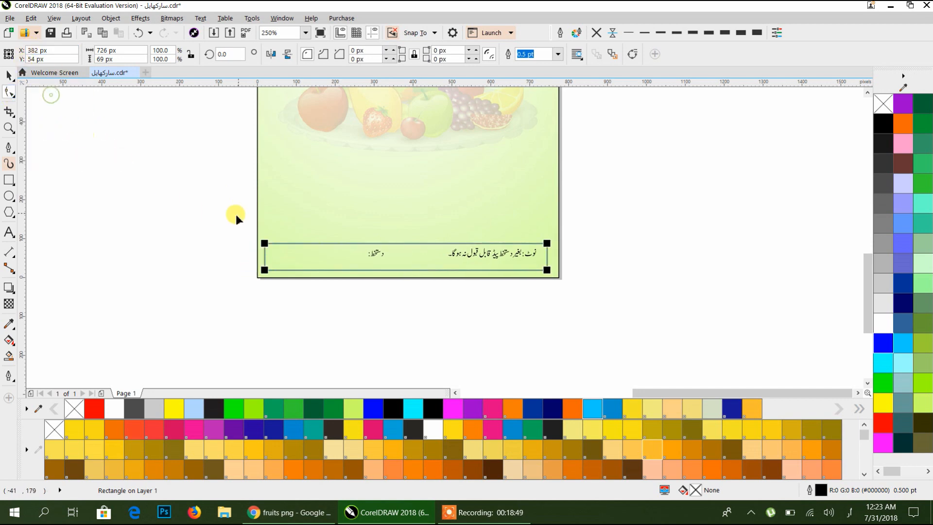
{"action": "left_click_drag", "start_coordinate": [264, 243], "coordinate": [30, 116]}
{"action": "left_click", "coordinate": [10, 81]}
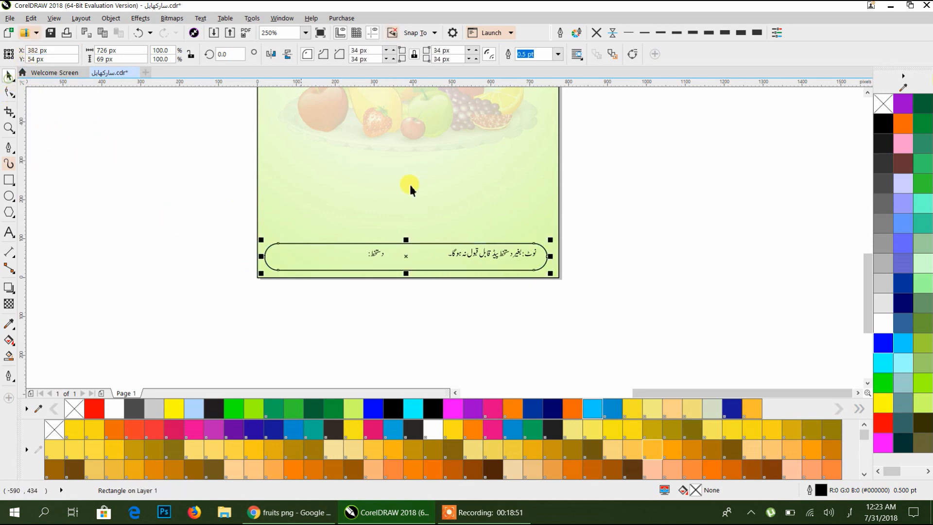
- Centre the rounded rectangle and the footer text on each other and horizontally on the page
{"action": "left_click_drag", "start_coordinate": [622, 207], "coordinate": [216, 318]}
{"action": "key", "text": "c"}
{"action": "key", "text": "e"}
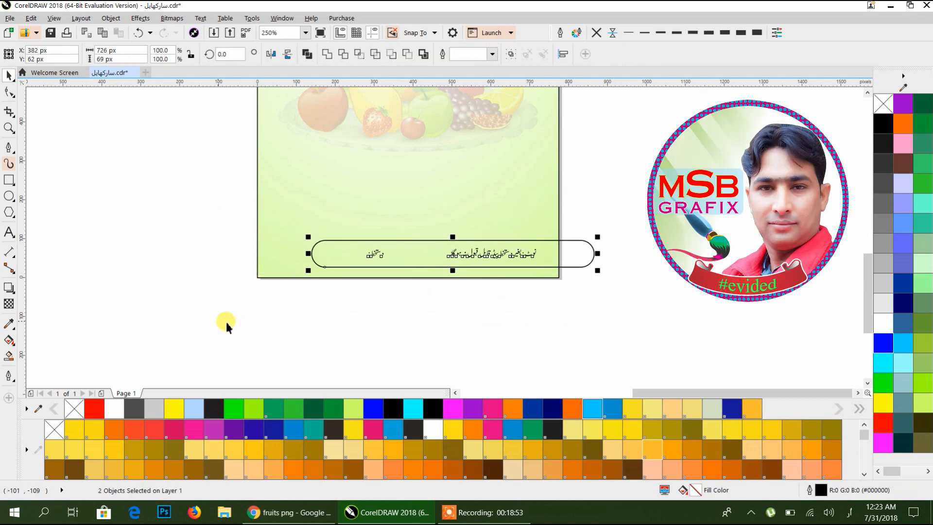
{"action": "key", "text": "c"}
{"action": "left_click", "coordinate": [601, 318]}
- Fill the rounded footer rectangle with white and remove its outline
{"action": "left_click", "coordinate": [515, 267]}
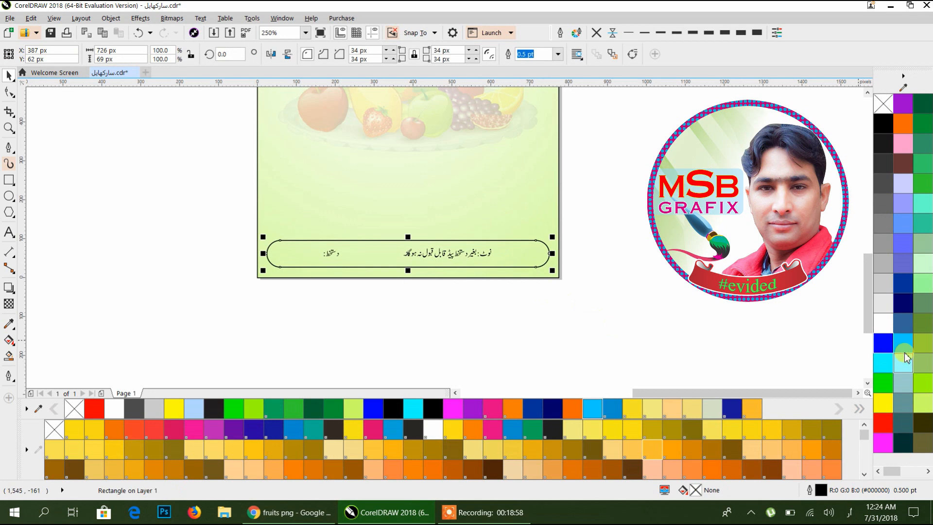
{"action": "left_click", "coordinate": [882, 323]}
{"action": "left_click", "coordinate": [596, 33]}
- Slide the footer text along the white bar so the note (نوٹ) starts near the bar's rounded end
{"action": "left_click_drag", "start_coordinate": [653, 150], "coordinate": [268, 309]}
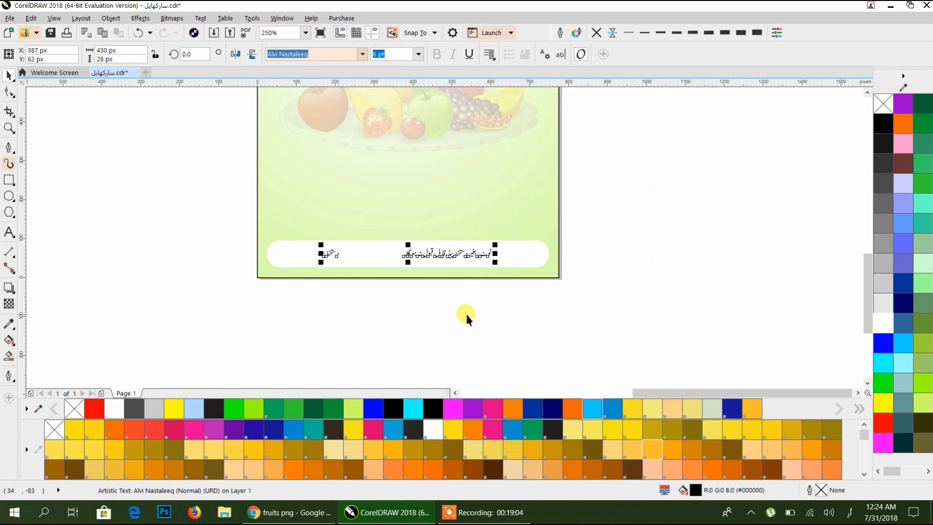
{"action": "left_click", "coordinate": [548, 315]}
{"action": "scroll", "coordinate": [487, 265], "scroll_direction": "up", "scroll_amount": 3}
{"action": "left_click_drag", "start_coordinate": [479, 258], "coordinate": [682, 262]}
- Reduce the white footer bar's height to about 45 px, keeping it centred on the text
{"action": "left_click", "coordinate": [638, 292]}
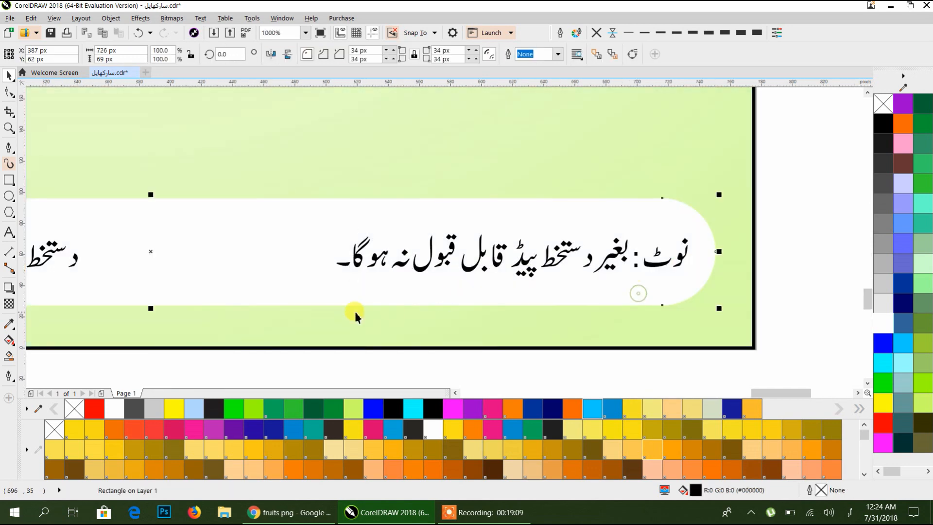
{"action": "left_click_drag", "start_coordinate": [150, 310], "coordinate": [166, 295]}
{"action": "scroll", "coordinate": [505, 303], "scroll_direction": "down", "scroll_amount": 2}
{"action": "scroll", "coordinate": [421, 342], "scroll_direction": "left", "scroll_amount": 3}
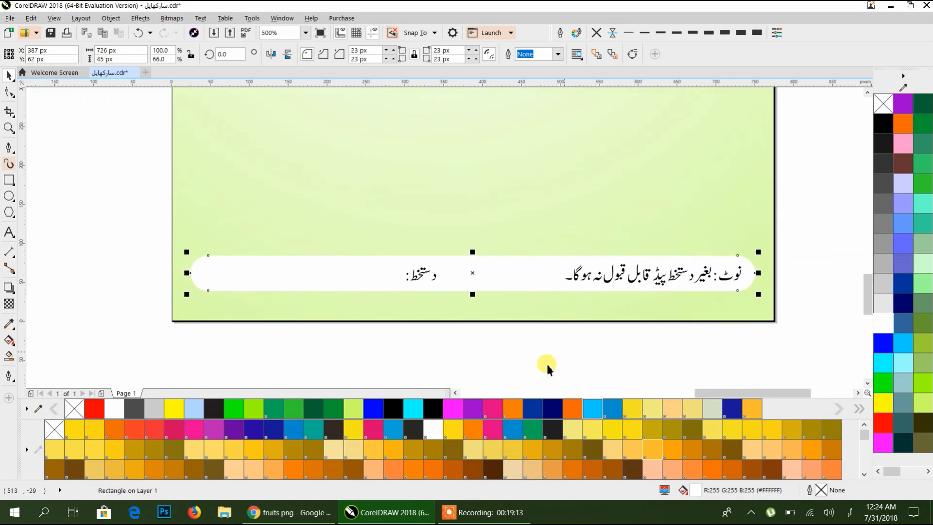
{"action": "left_click", "coordinate": [471, 364]}
- Copy the number row's line down to the footer bar and place it beside the signature label (دستخط)
{"action": "scroll", "coordinate": [304, 259], "scroll_direction": "down", "scroll_amount": 2}
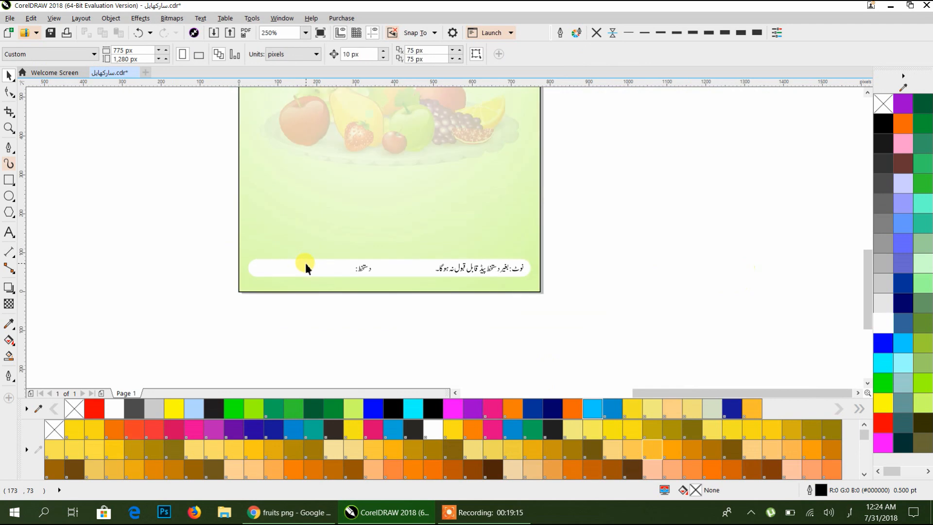
{"action": "scroll", "coordinate": [401, 248], "scroll_direction": "down", "scroll_amount": 2}
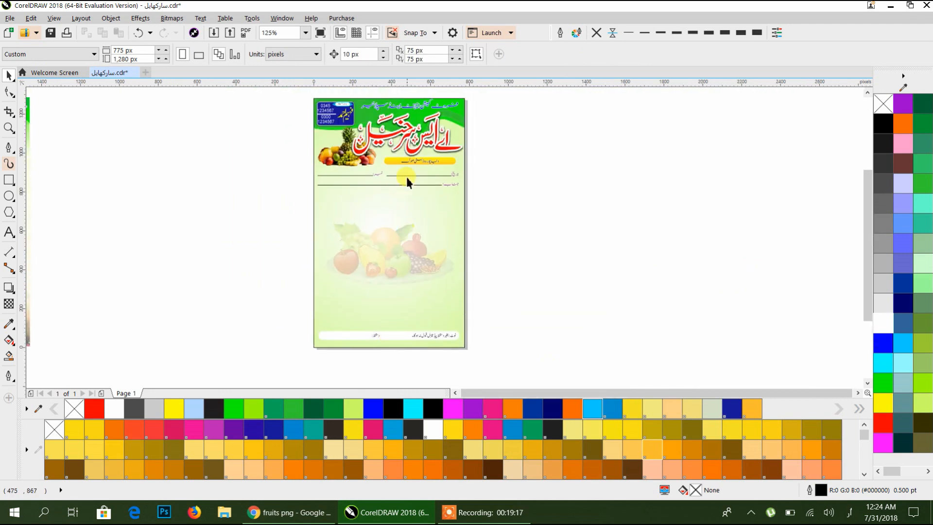
{"action": "left_click_drag", "start_coordinate": [360, 176], "coordinate": [351, 340]}
{"action": "scroll", "coordinate": [351, 340], "scroll_direction": "up", "scroll_amount": 6}
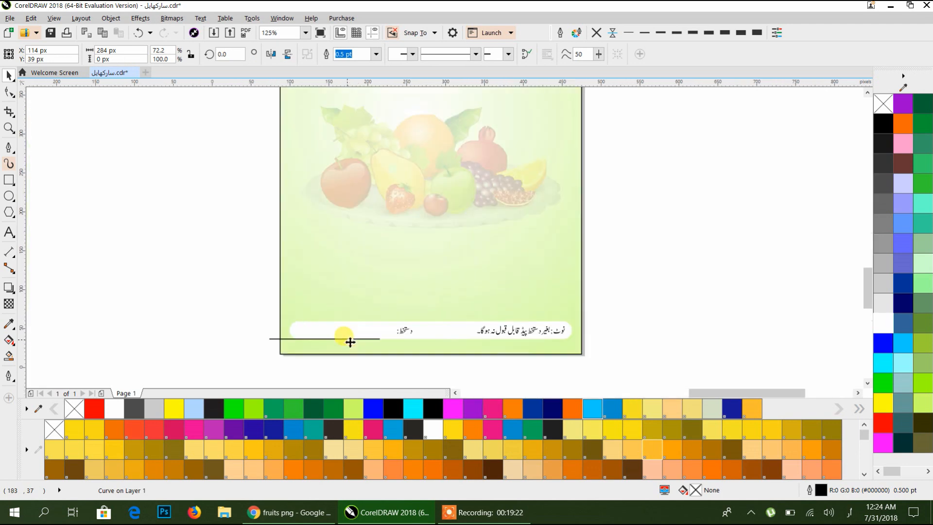
{"action": "mouse_move", "coordinate": [451, 326]}
{"action": "left_mouse_down"}
{"action": "mouse_move", "coordinate": [607, 285]}
{"action": "mouse_move", "coordinate": [589, 287]}
{"action": "left_mouse_up"}
{"action": "scroll", "coordinate": [355, 328], "scroll_direction": "down", "scroll_amount": 1}
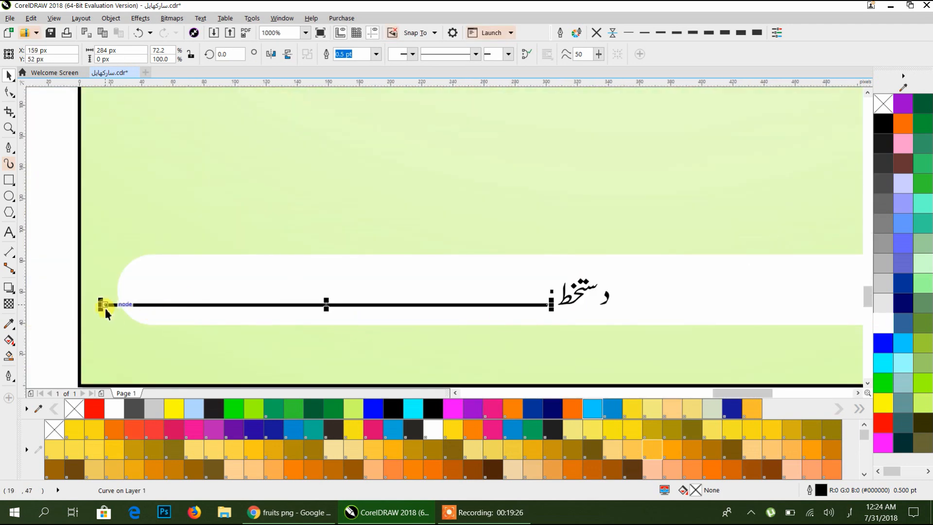
- Shorten the signature line from its outer end so it stays inside the white bar
{"action": "left_click_drag", "start_coordinate": [101, 304], "coordinate": [137, 309]}
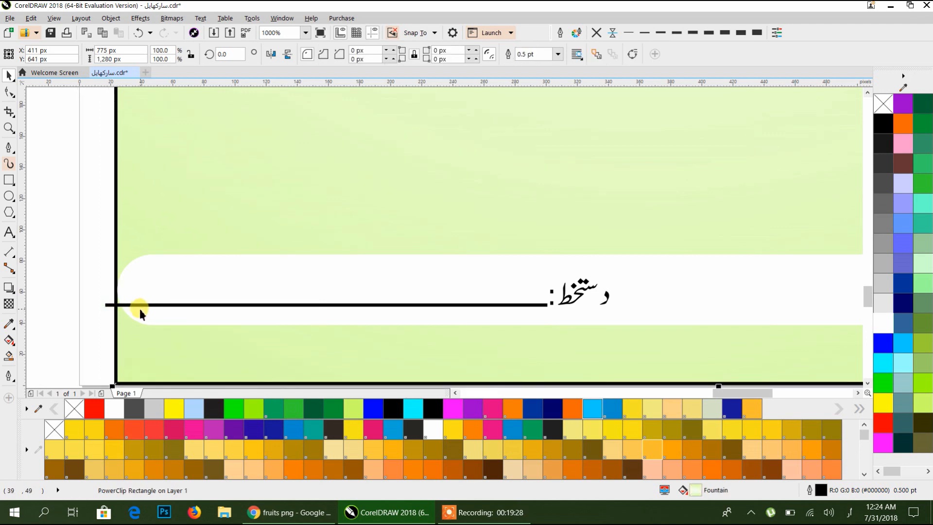
{"action": "key", "text": "ctrl+z"}
{"action": "left_click", "coordinate": [110, 311]}
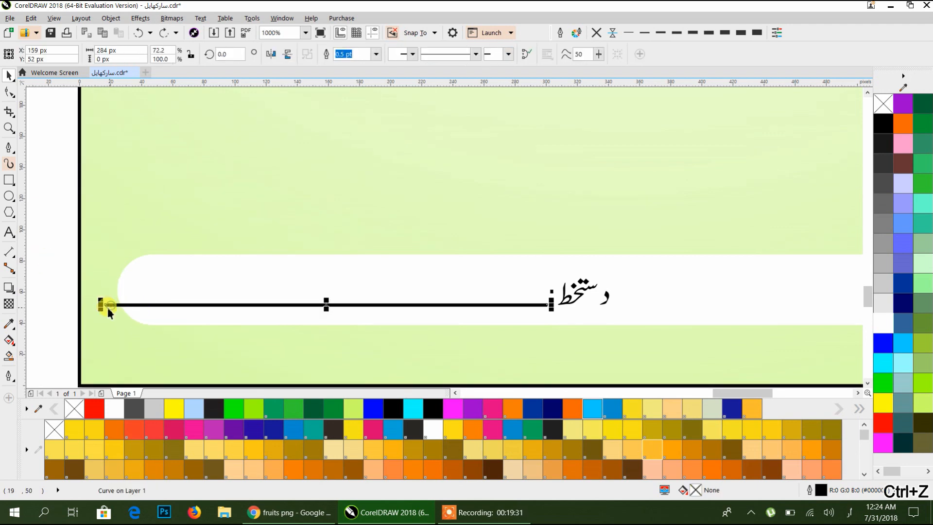
{"action": "left_click_drag", "start_coordinate": [107, 306], "coordinate": [156, 304]}
{"action": "left_click", "coordinate": [69, 267]}
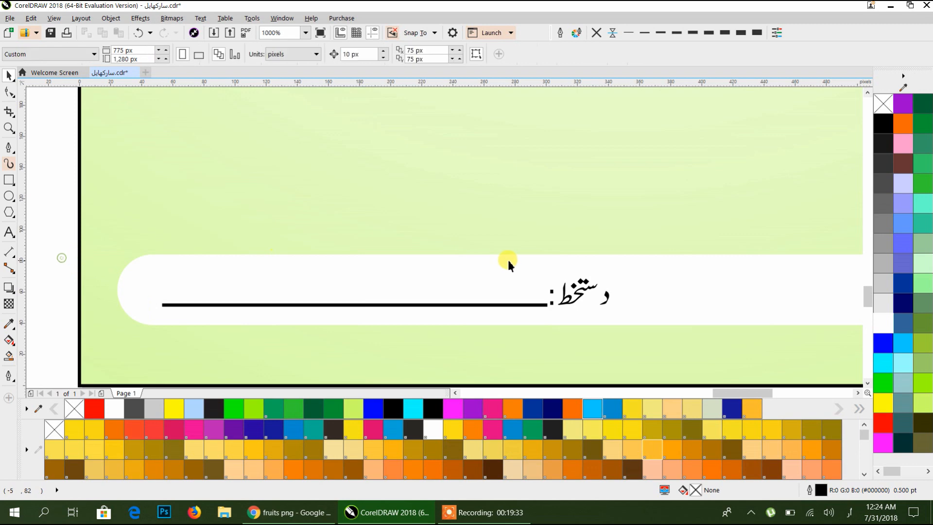
- Nudge the signature line slightly upward where it meets the signature label (دستخط)
{"action": "scroll", "coordinate": [506, 260], "scroll_direction": "down", "scroll_amount": 4}
{"action": "scroll", "coordinate": [392, 326], "scroll_direction": "up", "scroll_amount": 4}
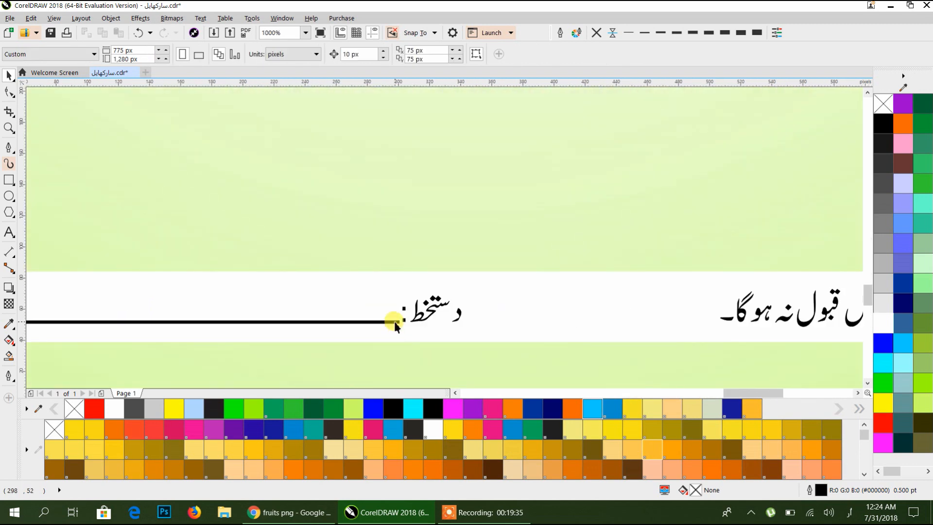
{"action": "left_click", "coordinate": [394, 322]}
{"action": "scroll", "coordinate": [396, 325], "scroll_direction": "up", "scroll_amount": 2}
{"action": "left_click_drag", "start_coordinate": [389, 314], "coordinate": [392, 309]}
{"action": "scroll", "coordinate": [392, 309], "scroll_direction": "down", "scroll_amount": 6}
{"action": "left_click", "coordinate": [668, 234]}
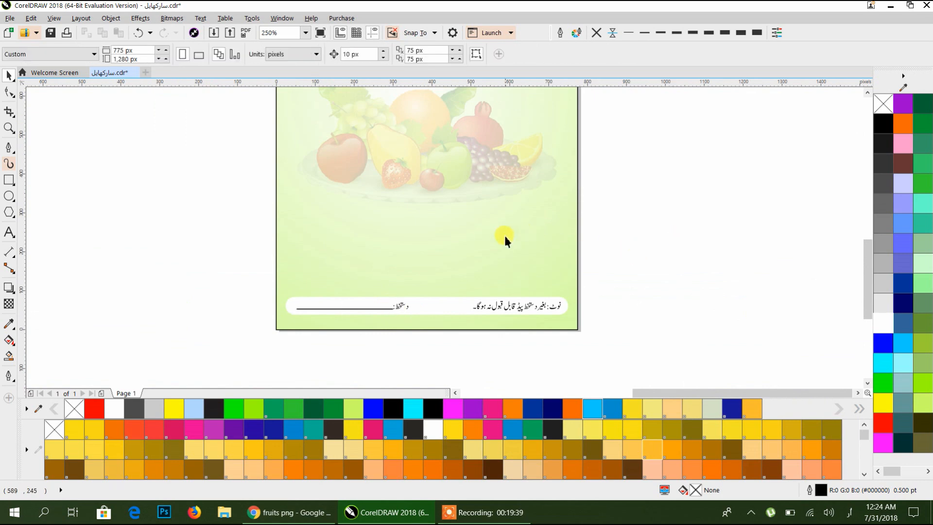
- Remove the black outline from the bill's background rectangle
{"action": "scroll", "coordinate": [486, 299], "scroll_direction": "down", "scroll_amount": 2}
{"action": "left_click", "coordinate": [486, 283]}
{"action": "left_click", "coordinate": [532, 54]}
{"action": "left_click", "coordinate": [585, 97]}
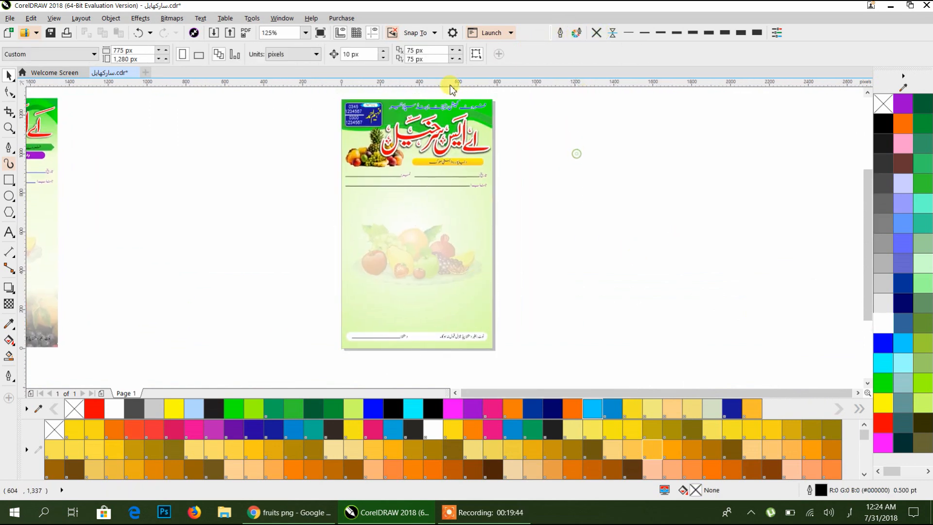
- Give the header tagline (فروٹ کمیشن ایجنٹ اینڈ سپلائیر) a black outline and try white and cyan fills
{"action": "scroll", "coordinate": [451, 106], "scroll_direction": "up", "scroll_amount": 2}
{"action": "scroll", "coordinate": [452, 106], "scroll_direction": "up", "scroll_amount": 2}
{"action": "left_click", "coordinate": [468, 133]}
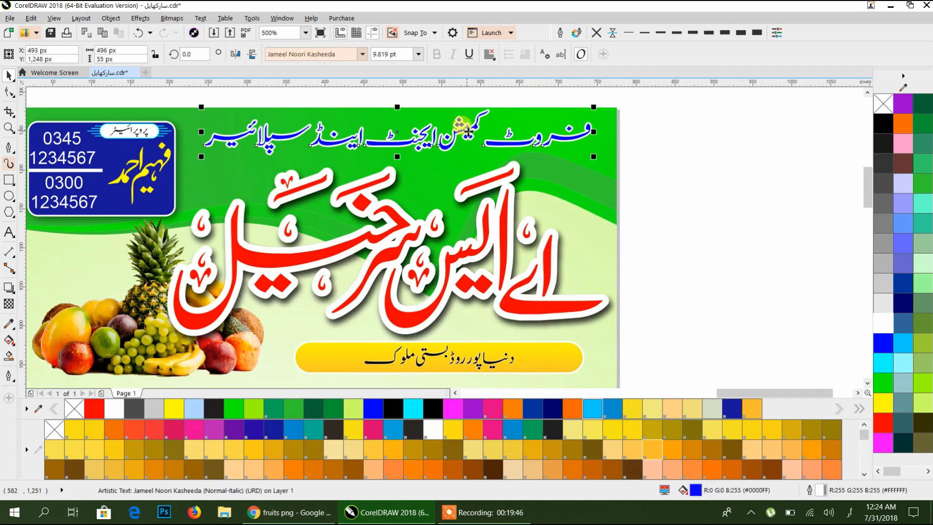
{"action": "left_click", "coordinate": [883, 325]}
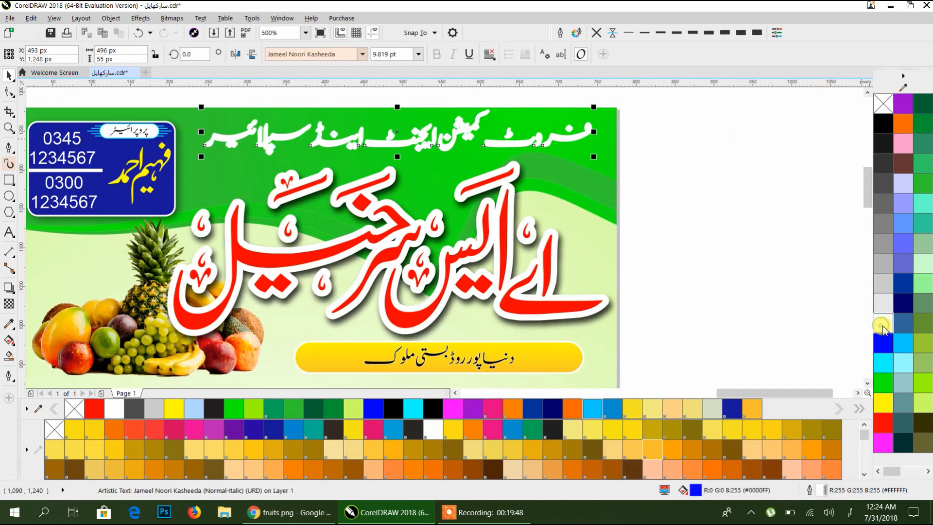
{"action": "right_click", "coordinate": [887, 129]}
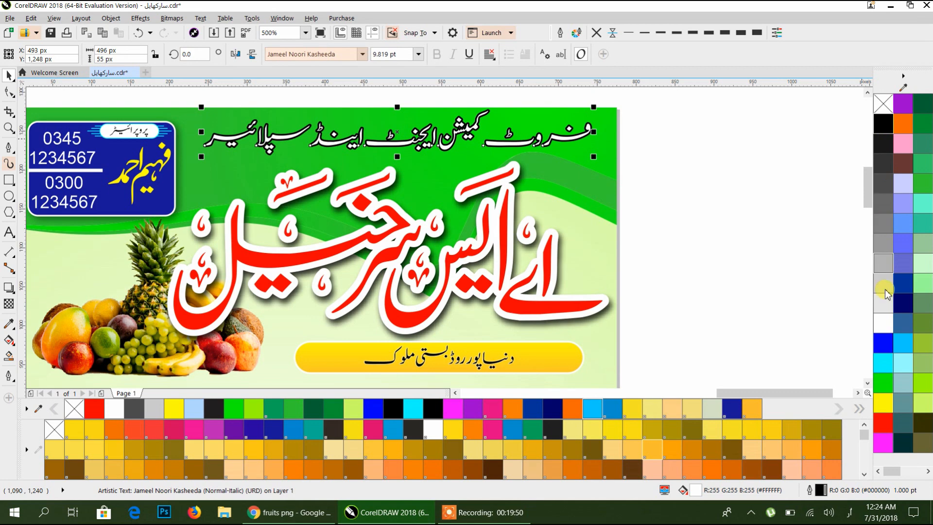
{"action": "left_click", "coordinate": [882, 364]}
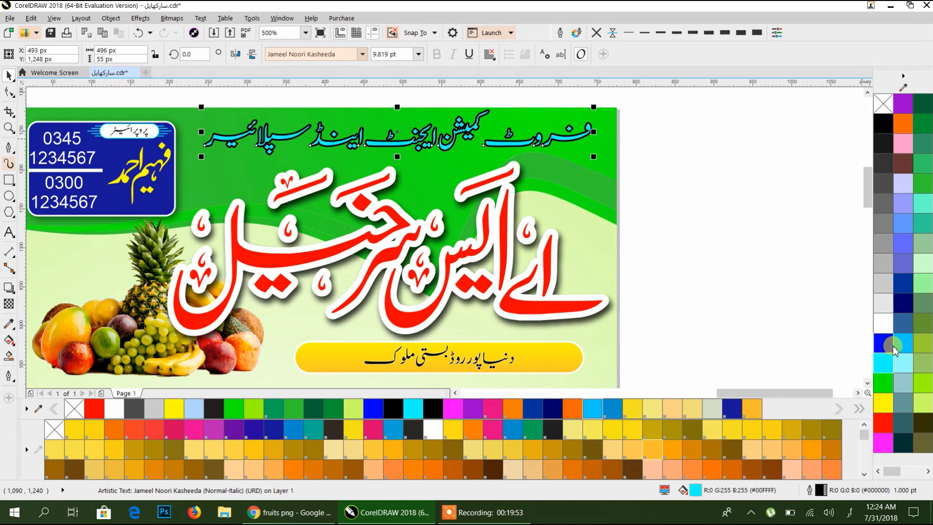
- Fill the header tagline with yellow, trying a white outline before settling on black
{"action": "left_click", "coordinate": [884, 402]}
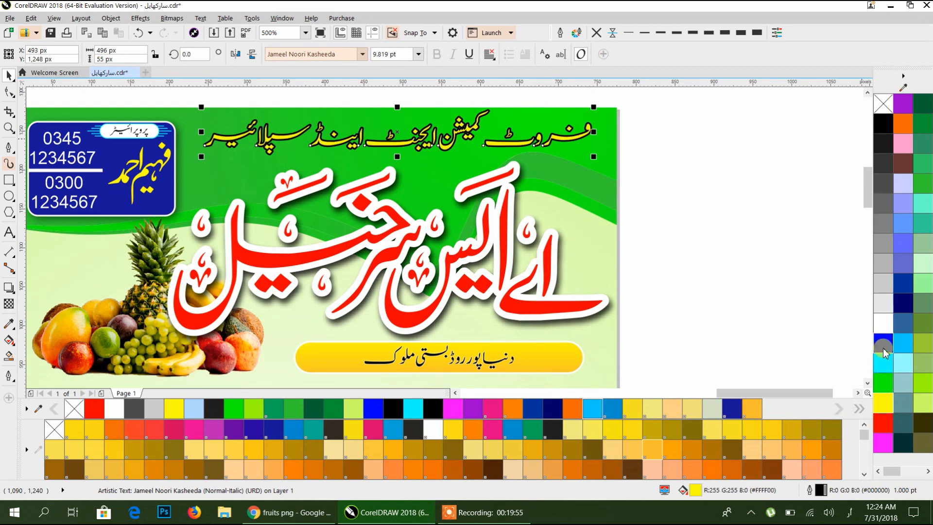
{"action": "right_click", "coordinate": [880, 329]}
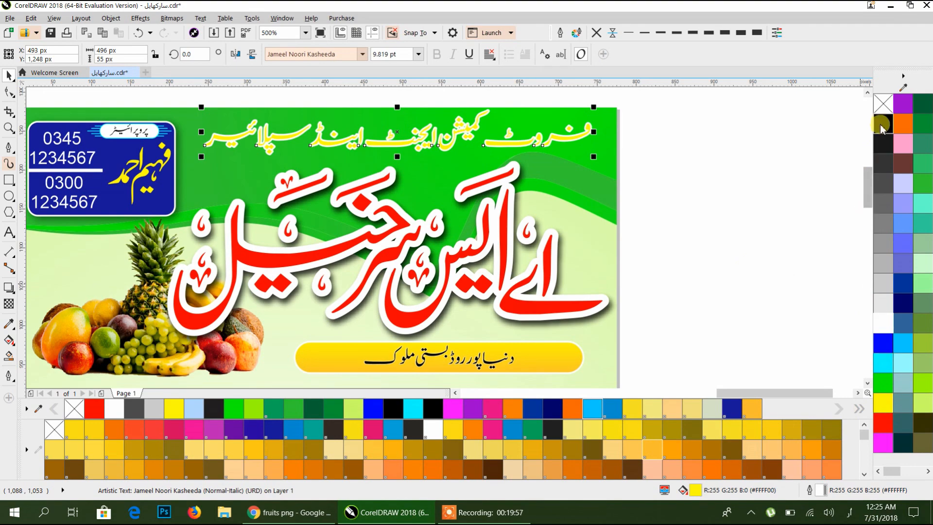
{"action": "right_click", "coordinate": [881, 125]}
{"action": "left_click", "coordinate": [685, 175]}
{"action": "scroll", "coordinate": [659, 174], "scroll_direction": "down", "scroll_amount": 1}
{"action": "left_click_drag", "start_coordinate": [660, 253], "coordinate": [464, 152]}
{"action": "scroll", "coordinate": [540, 247], "scroll_direction": "down", "scroll_amount": 1}
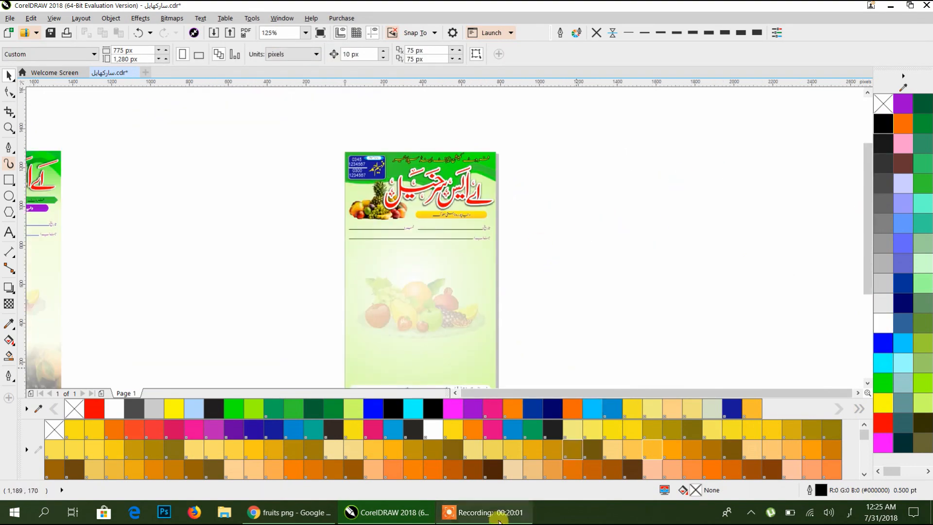
{"action": "left_click", "coordinate": [517, 514]}
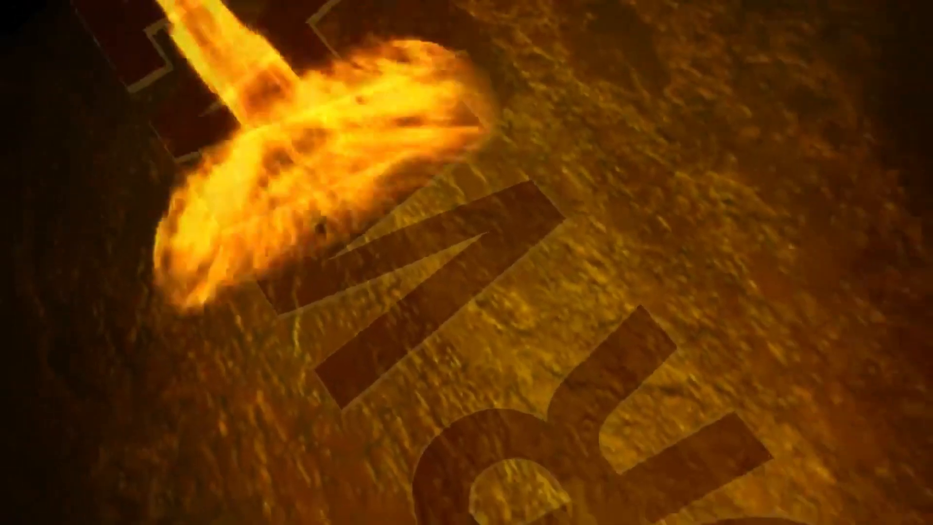